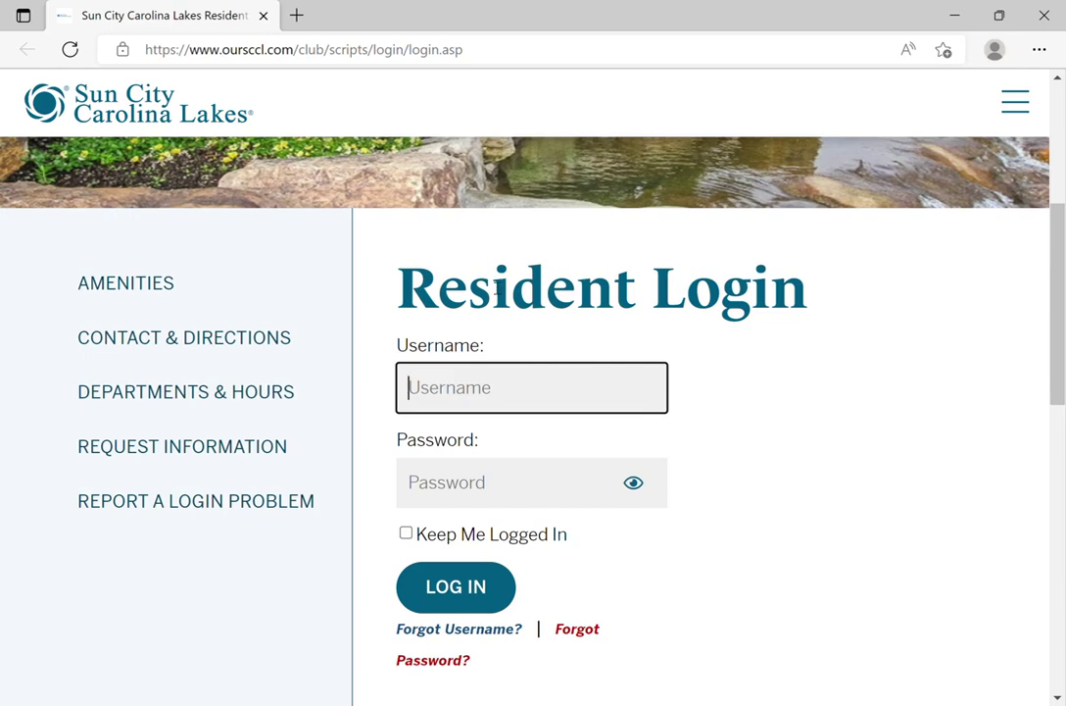
Search the web for "inventables easel sign in" and open the Easel login page from the Inventables Easel software site
left_click(496, 63)
left_click(487, 53)
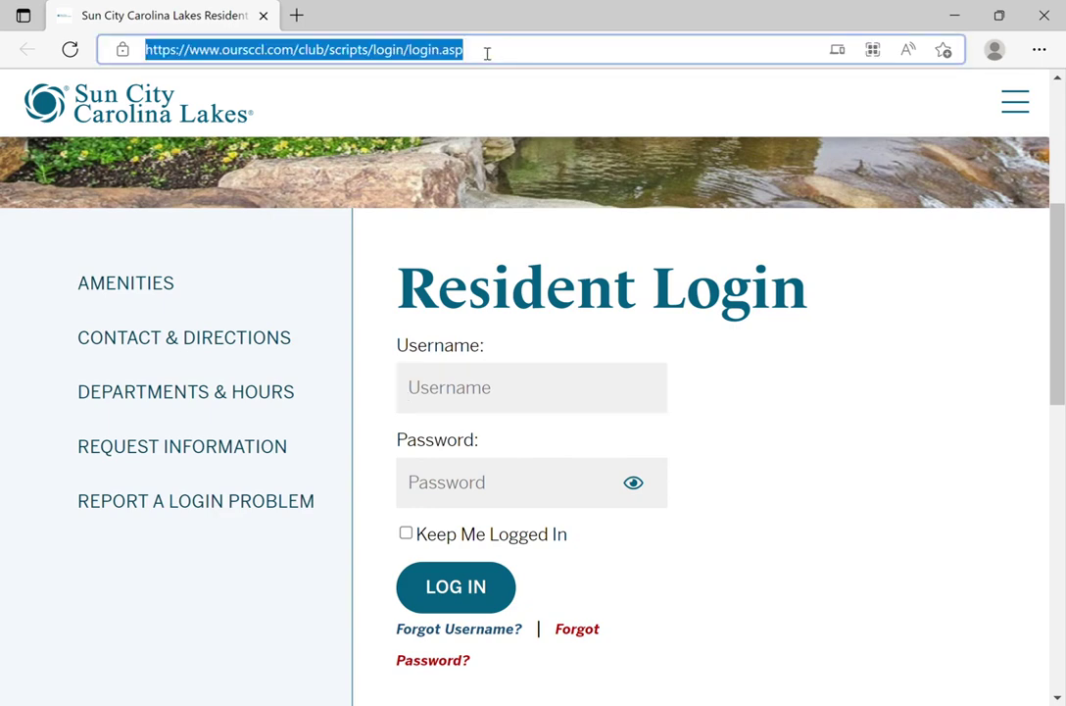
type("inve")
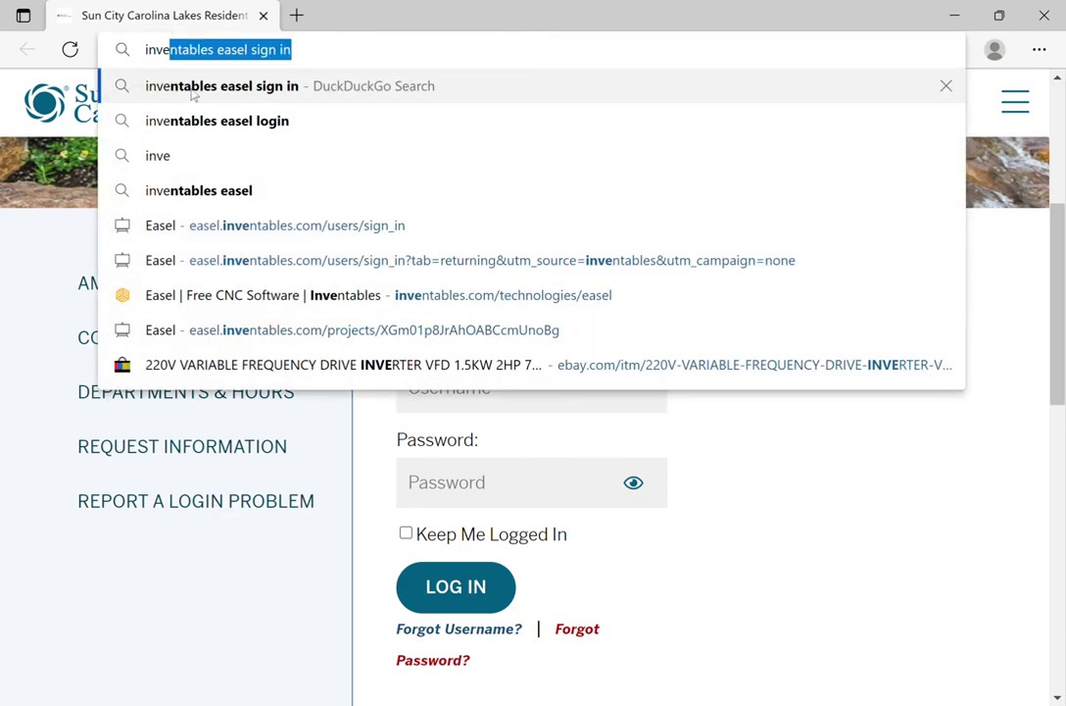
left_click(260, 88)
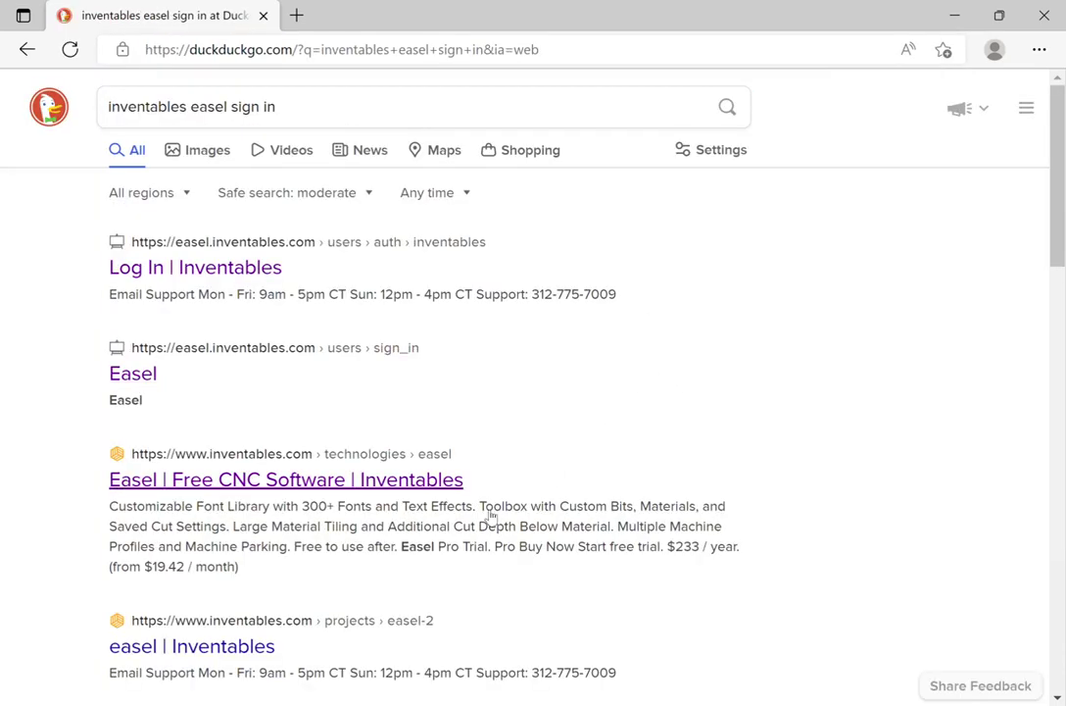
left_click(361, 480)
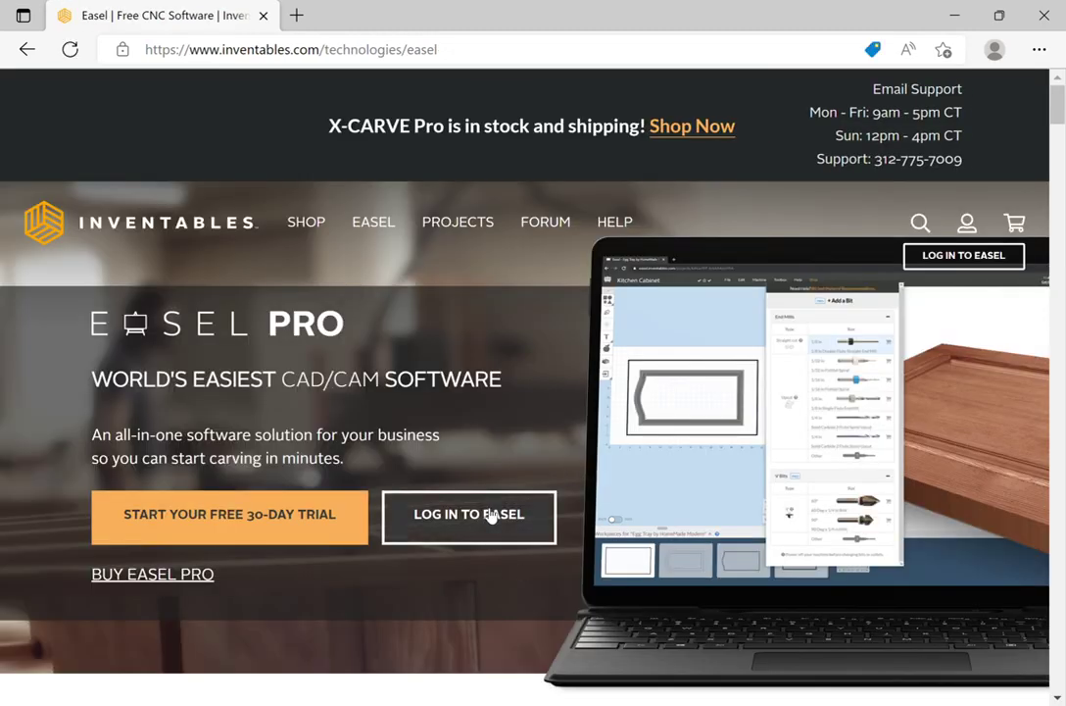
left_click(489, 514)
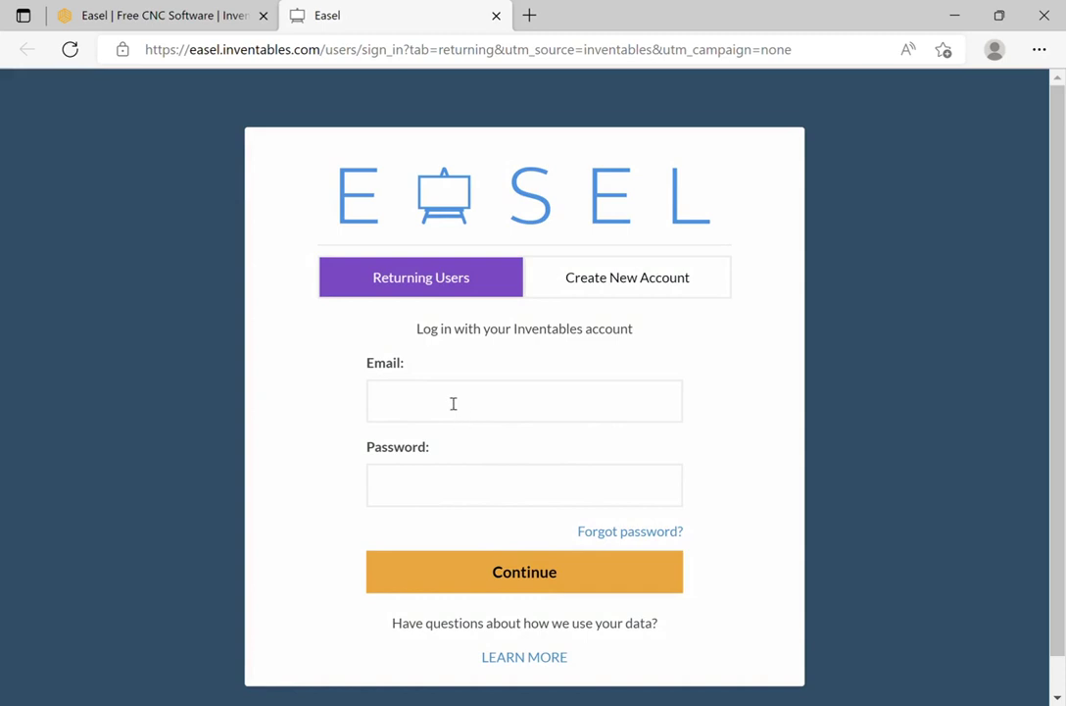
Log in to Easel as a returning user by entering the account e-mail and the account password
left_click(446, 416)
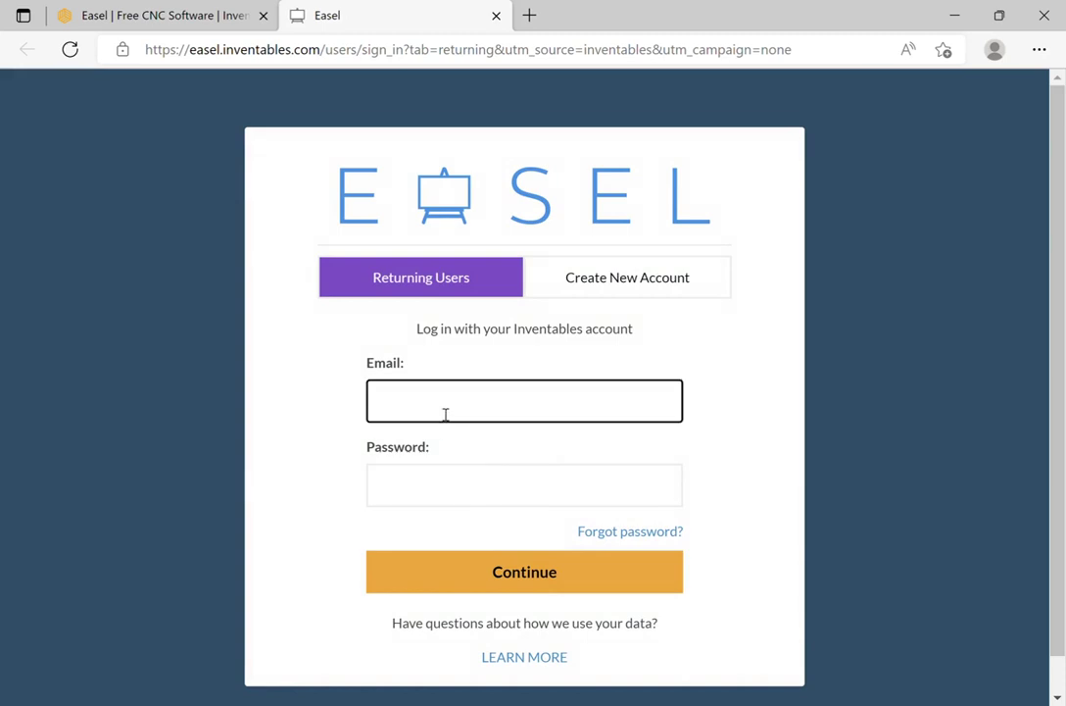
key("Down")
key("Down")
key("Return")
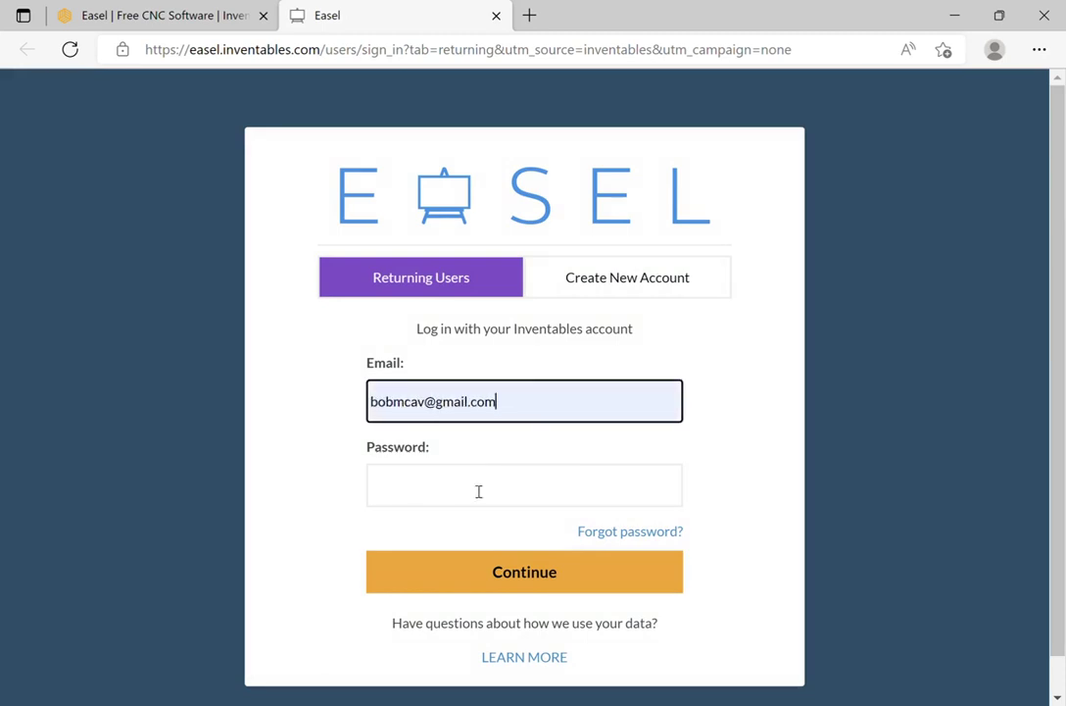
left_click(462, 490)
type("•••")
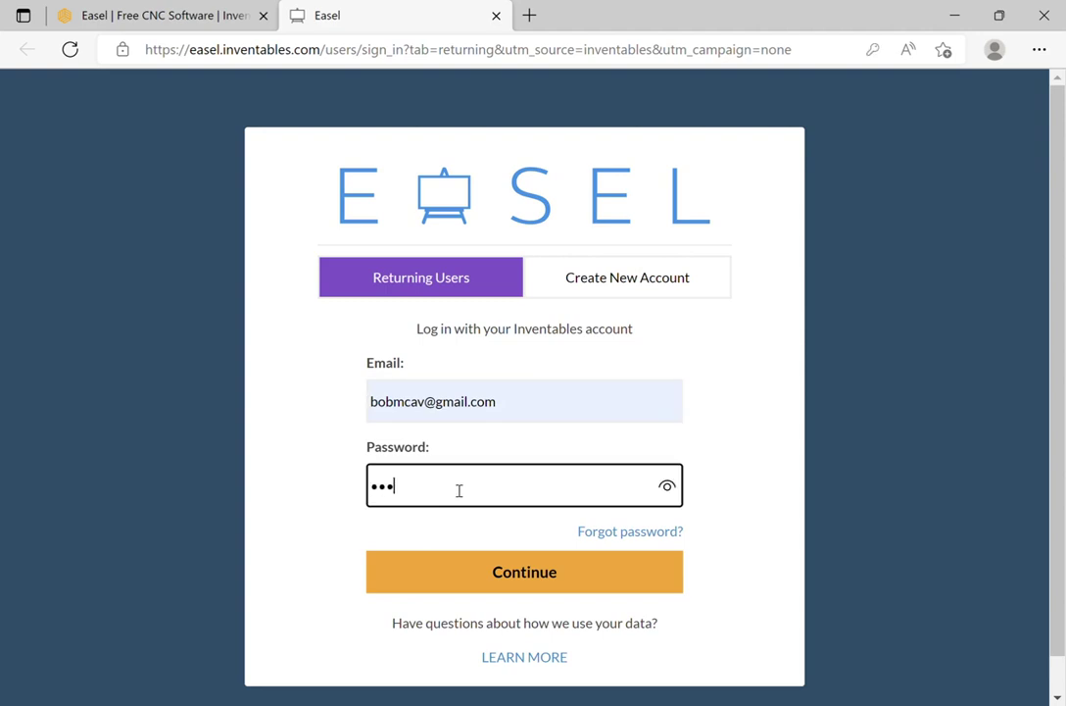
key("Return")
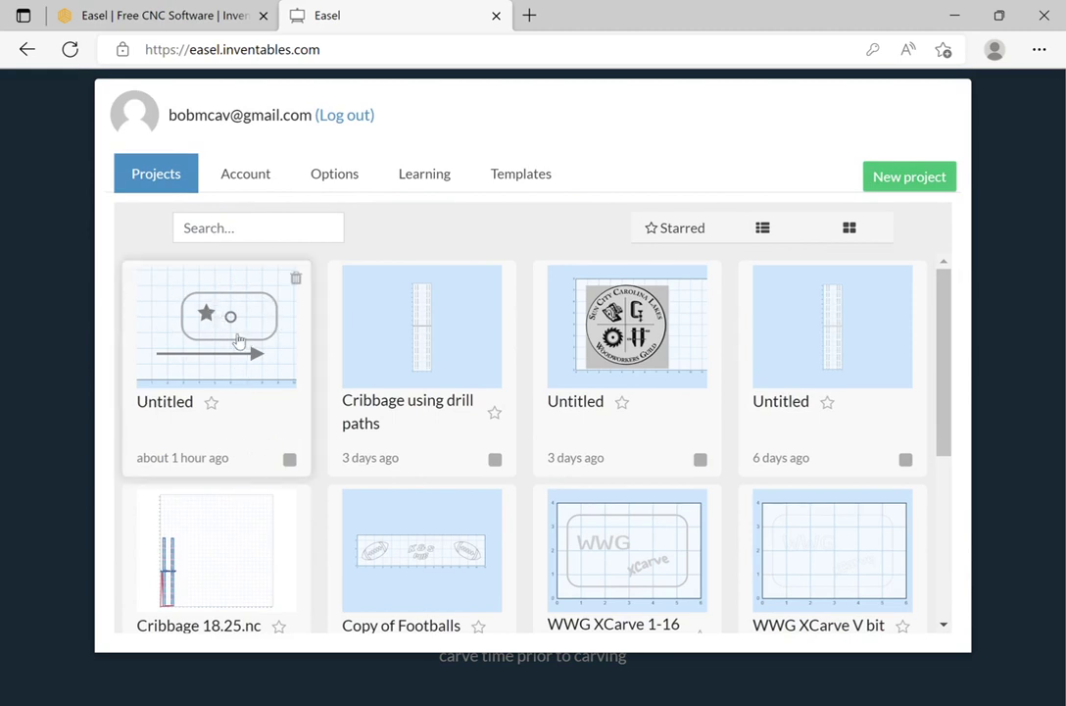
Open the most recent untitled project, containing the star and arrow, and rename it "Easel Lesson 1"
left_click(238, 340)
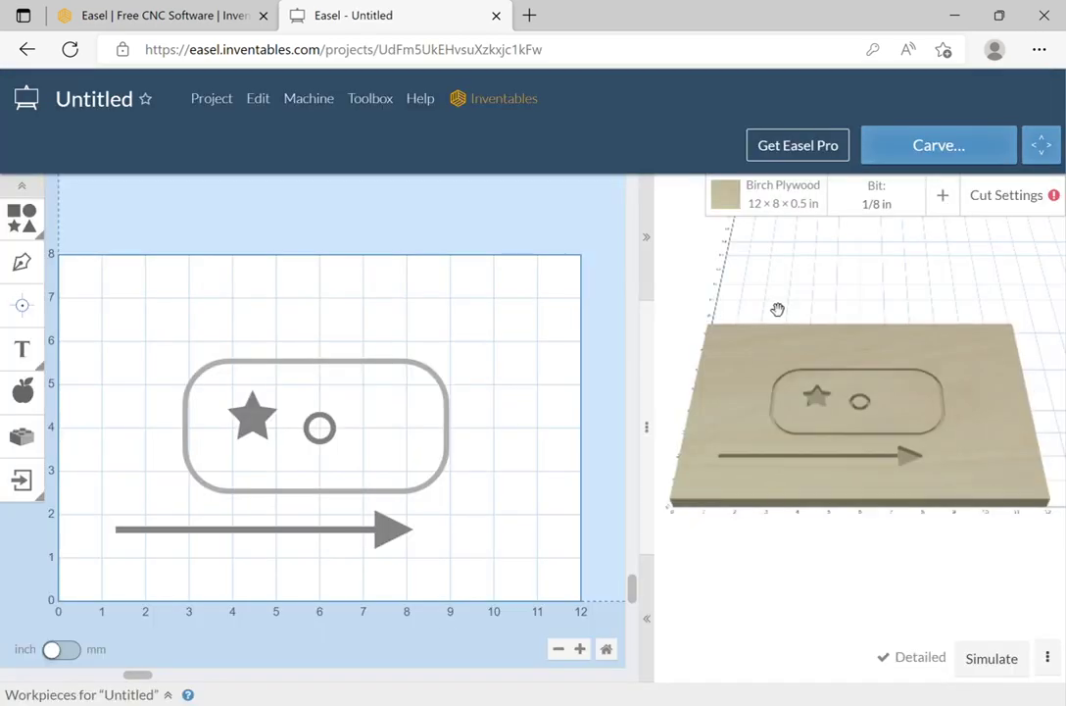
left_click(106, 99)
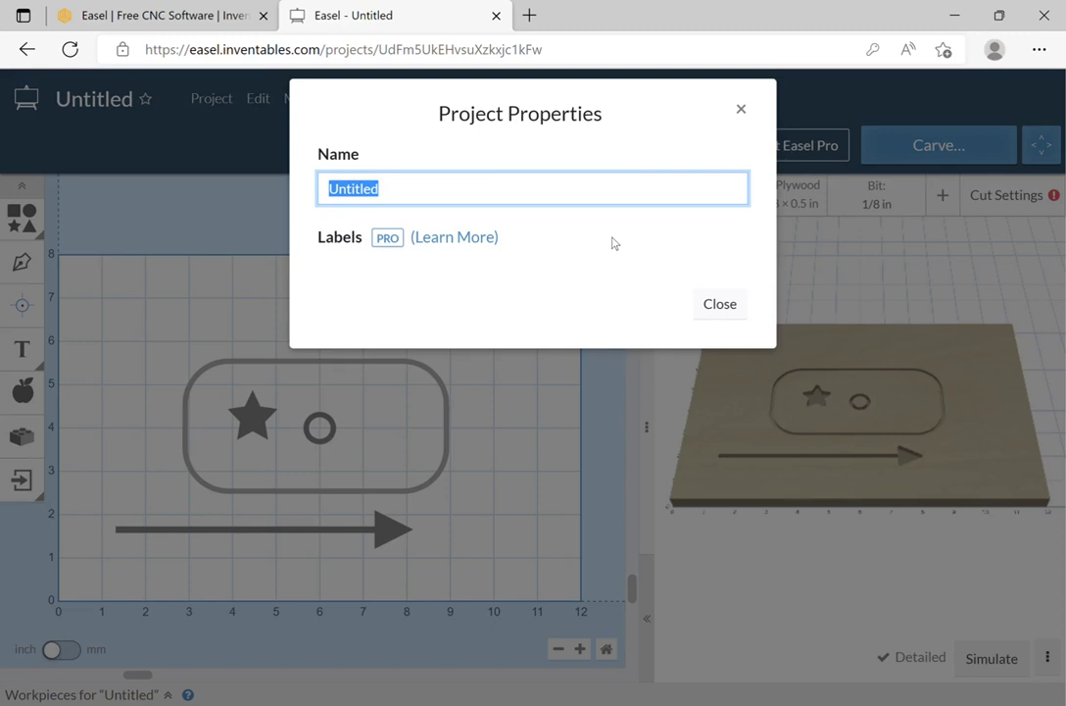
type("E")
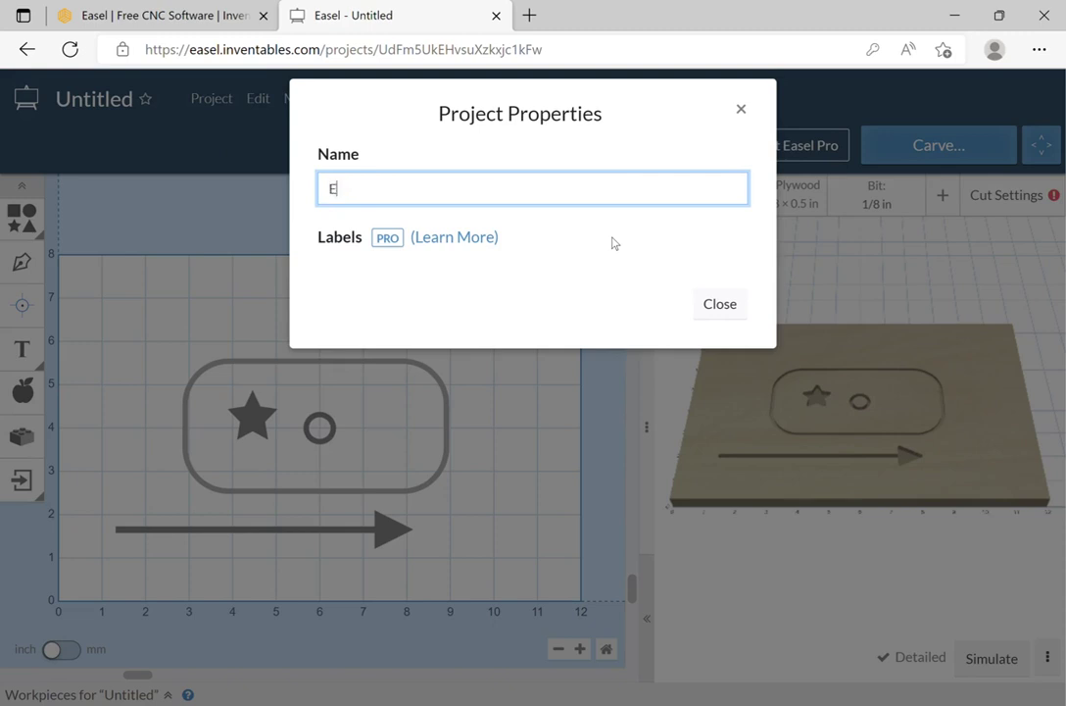
type("asel Lesson 1")
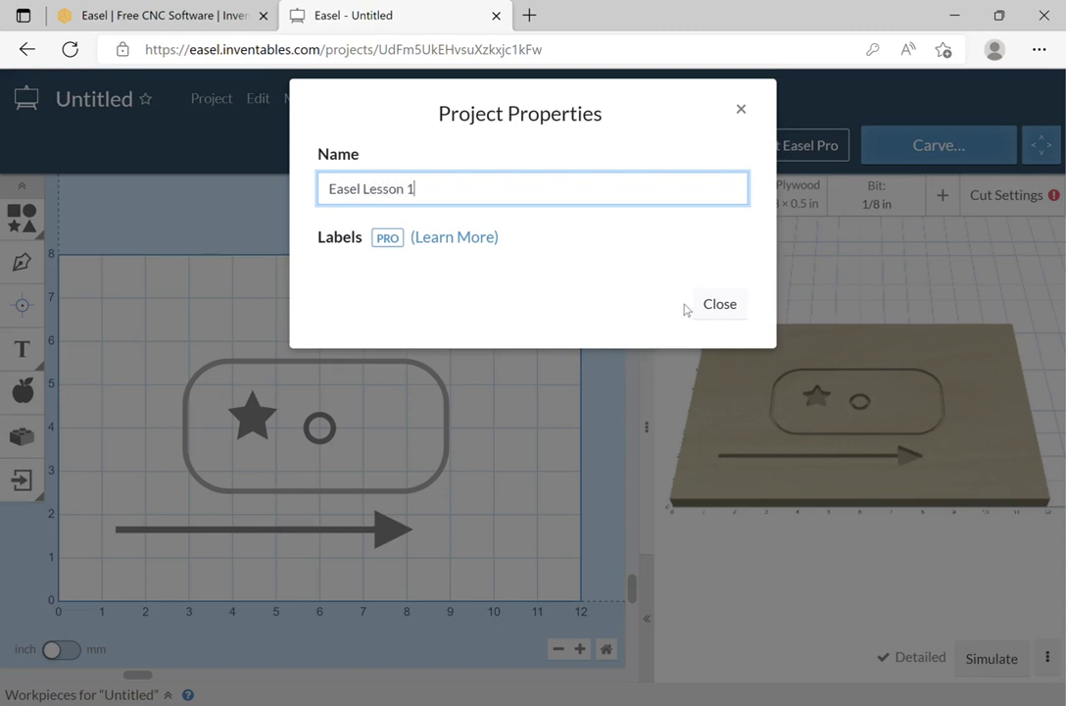
left_click(720, 305)
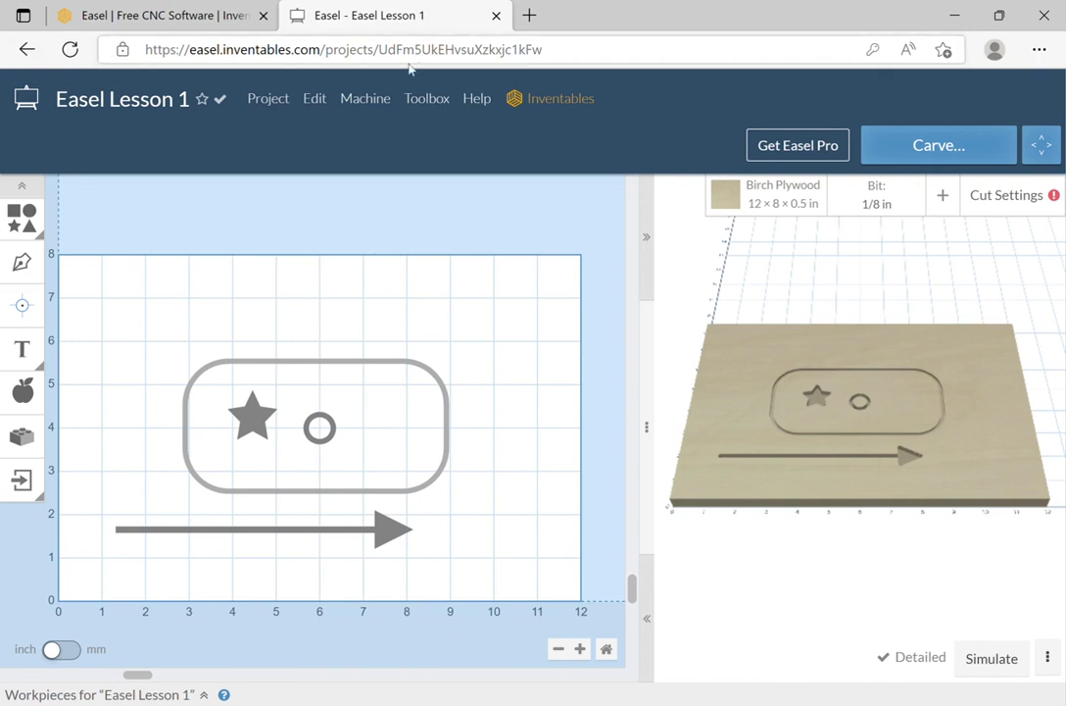
Create a new project, look back at the Easel Lesson 1 project, and return to the new blank one
left_click(278, 103)
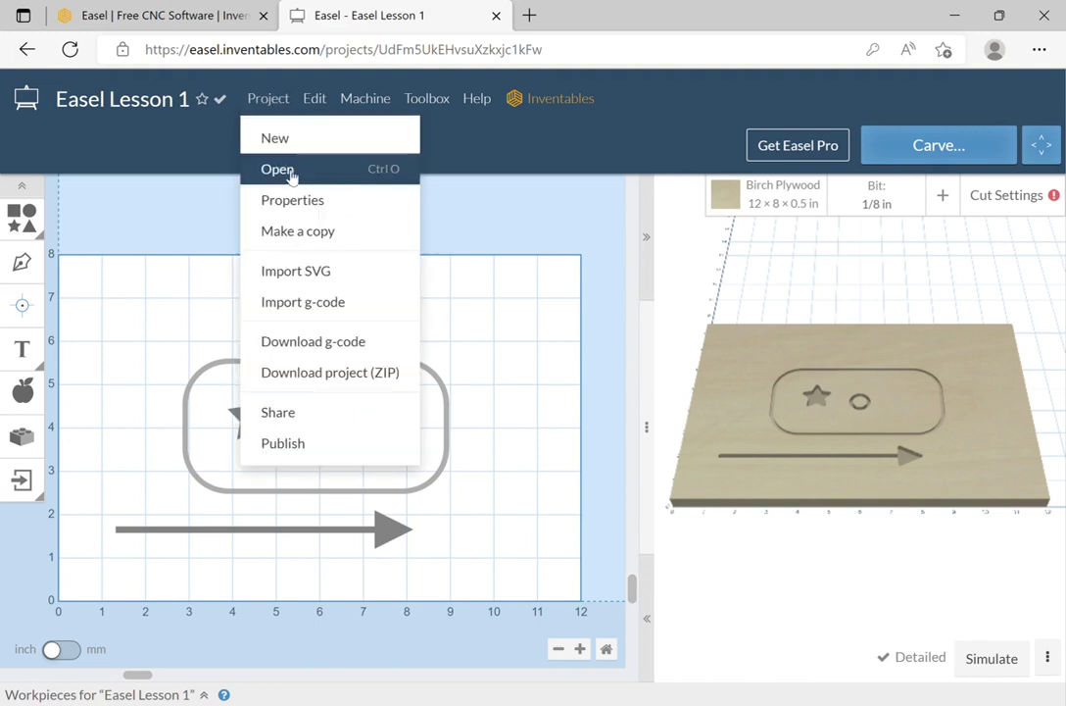
left_click(284, 141)
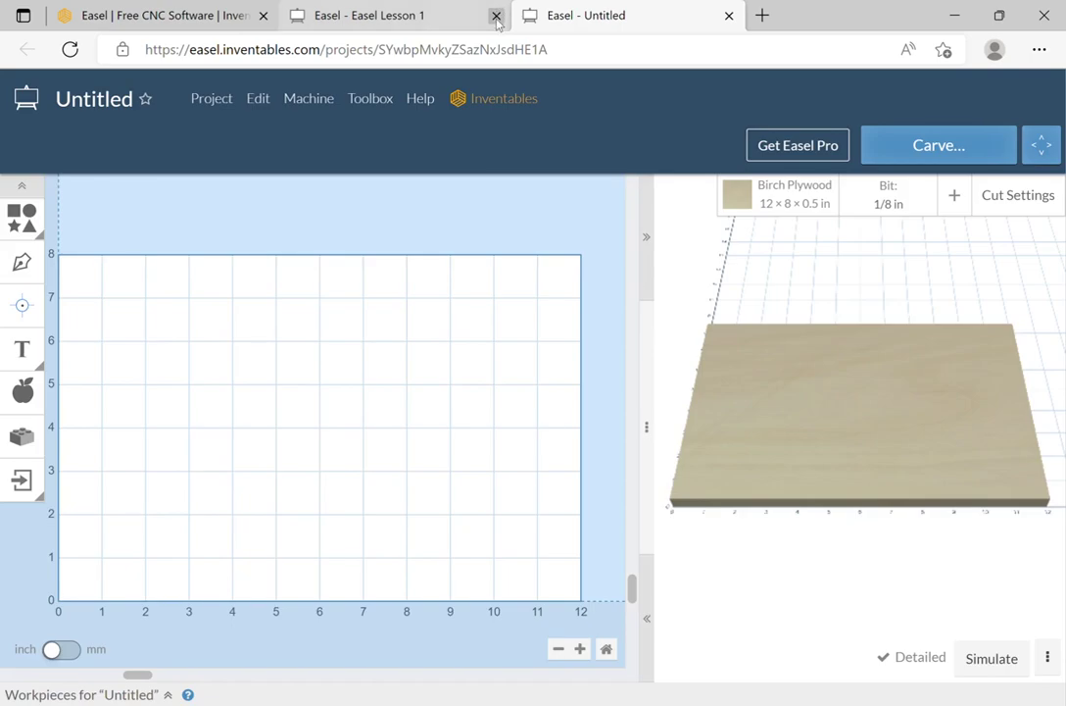
left_click(415, 18)
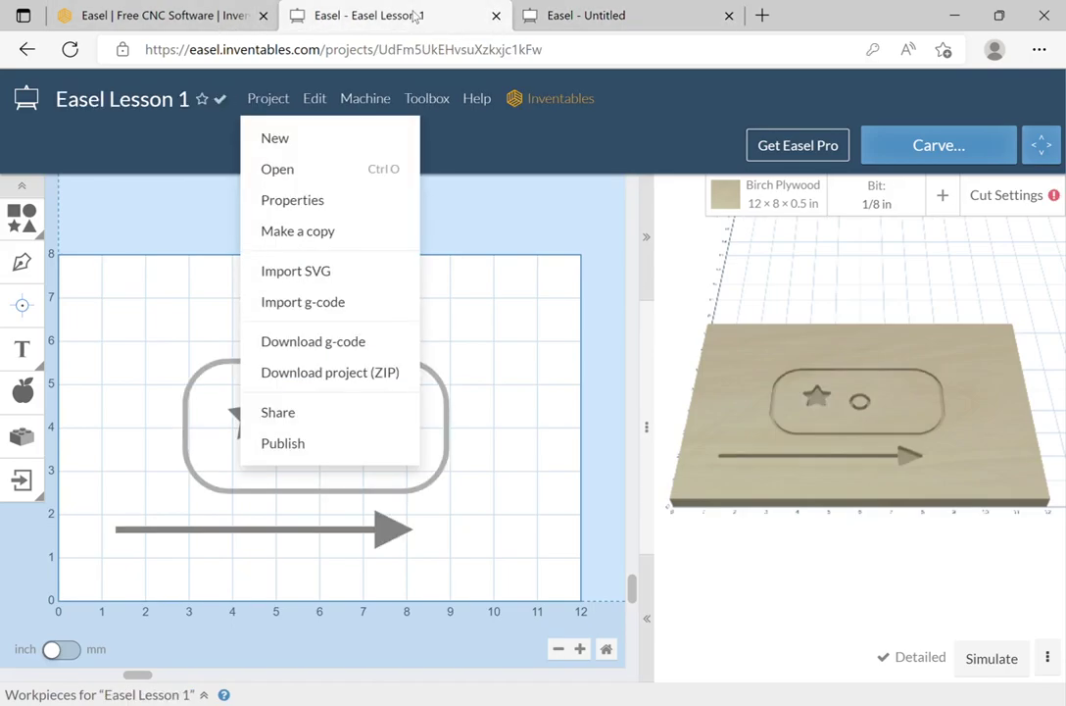
left_click(591, 19)
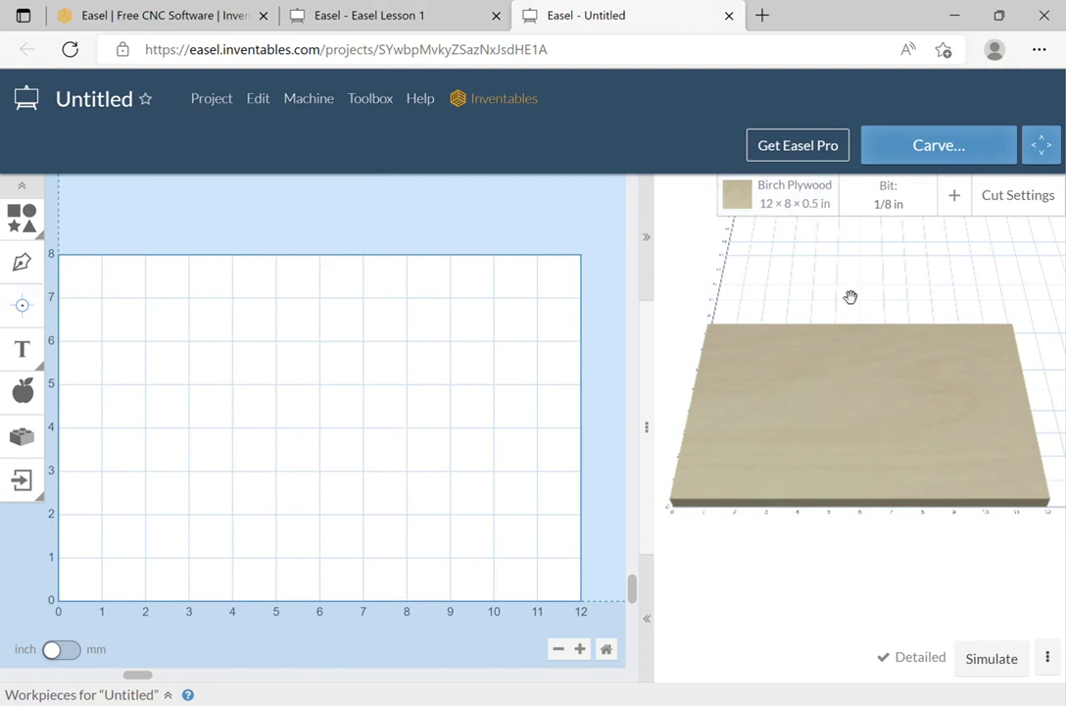
Set the material's length (Y) to 12 in for the birch plywood workpiece
left_click(795, 201)
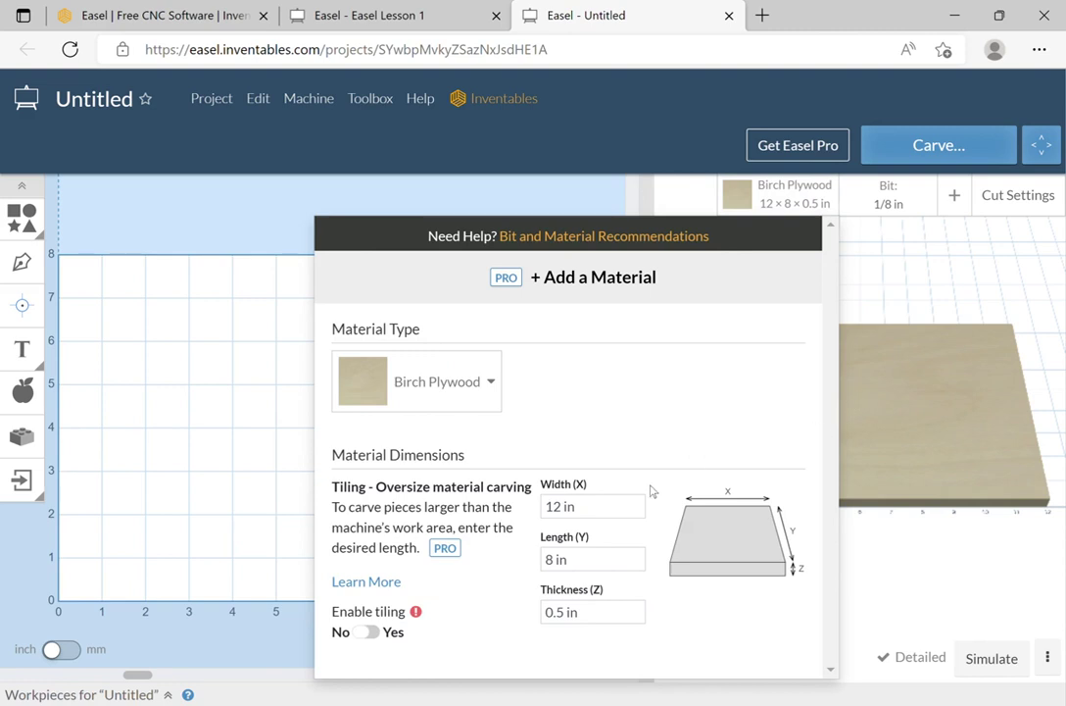
left_click(553, 567)
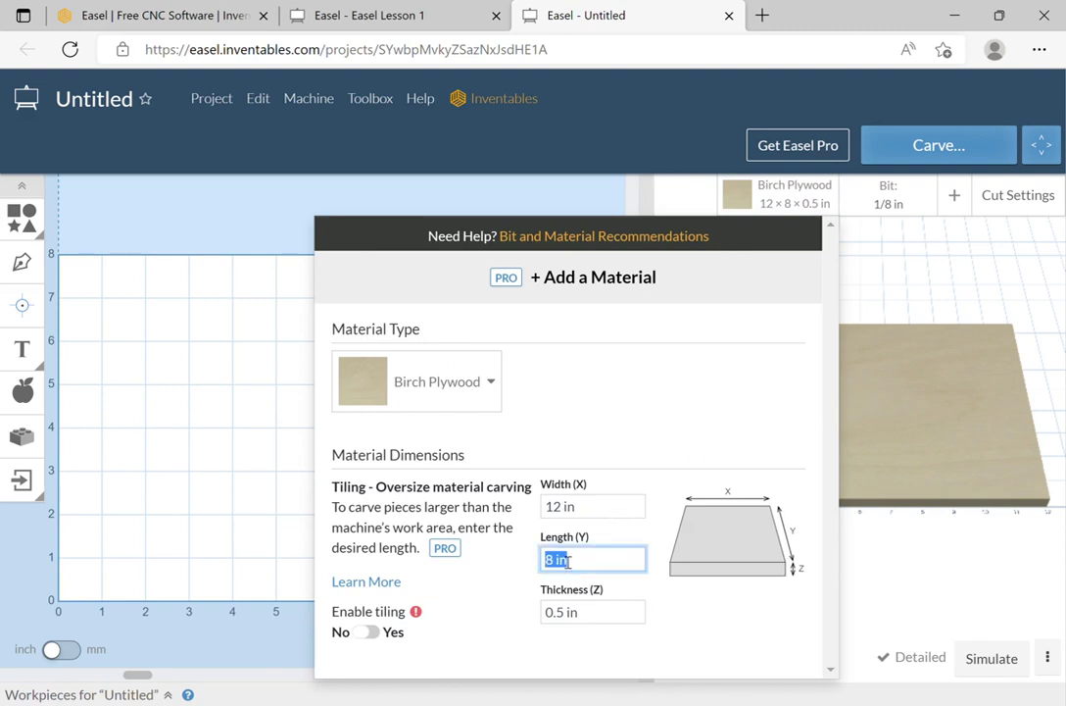
type("12")
key("Return")
left_click(892, 591)
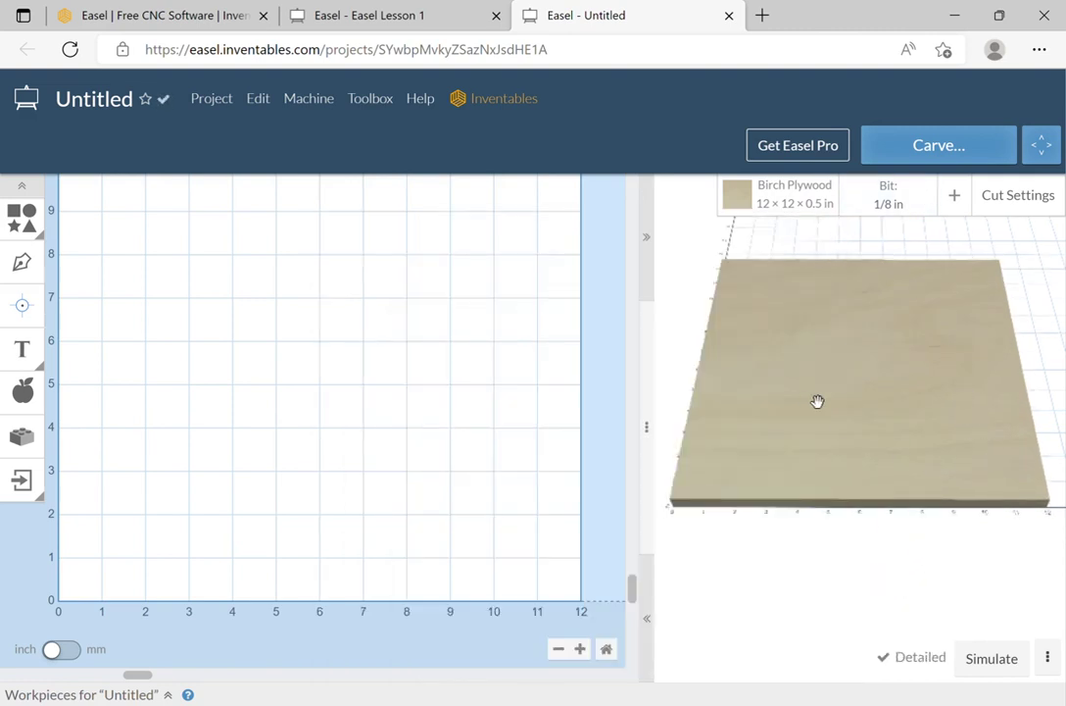
Draw an open six-point path with the Pen tool, about 2.86 in wide and 2.37 in high, around the 5 to 7 inch rows
left_click(23, 265)
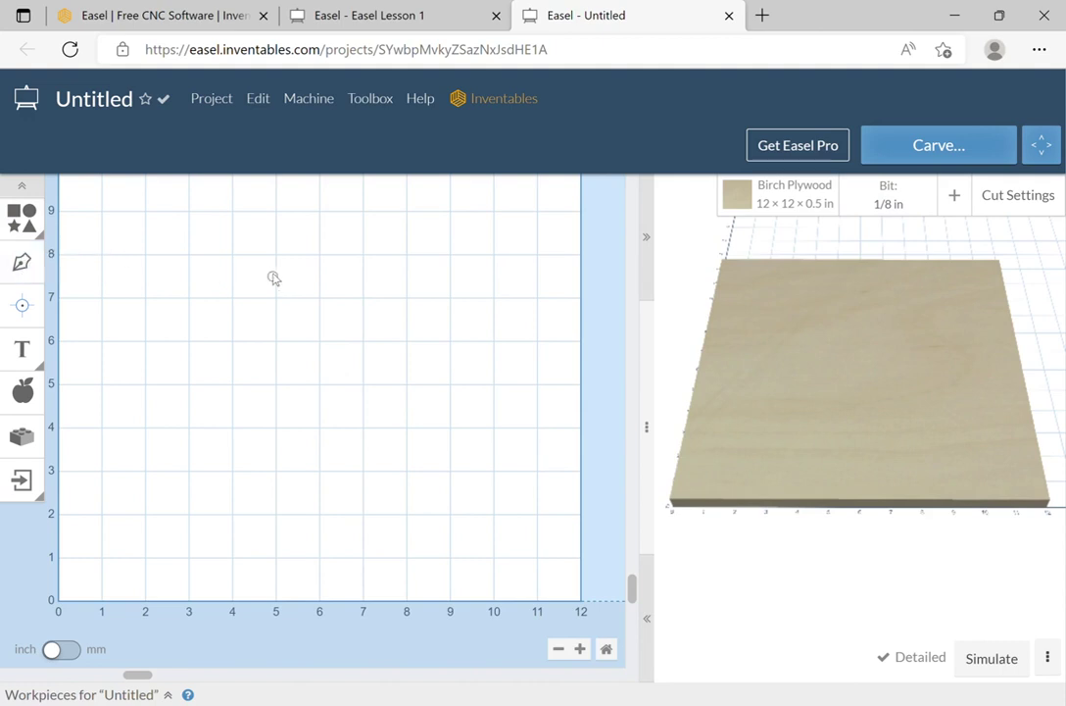
left_click(189, 295)
left_click(252, 295)
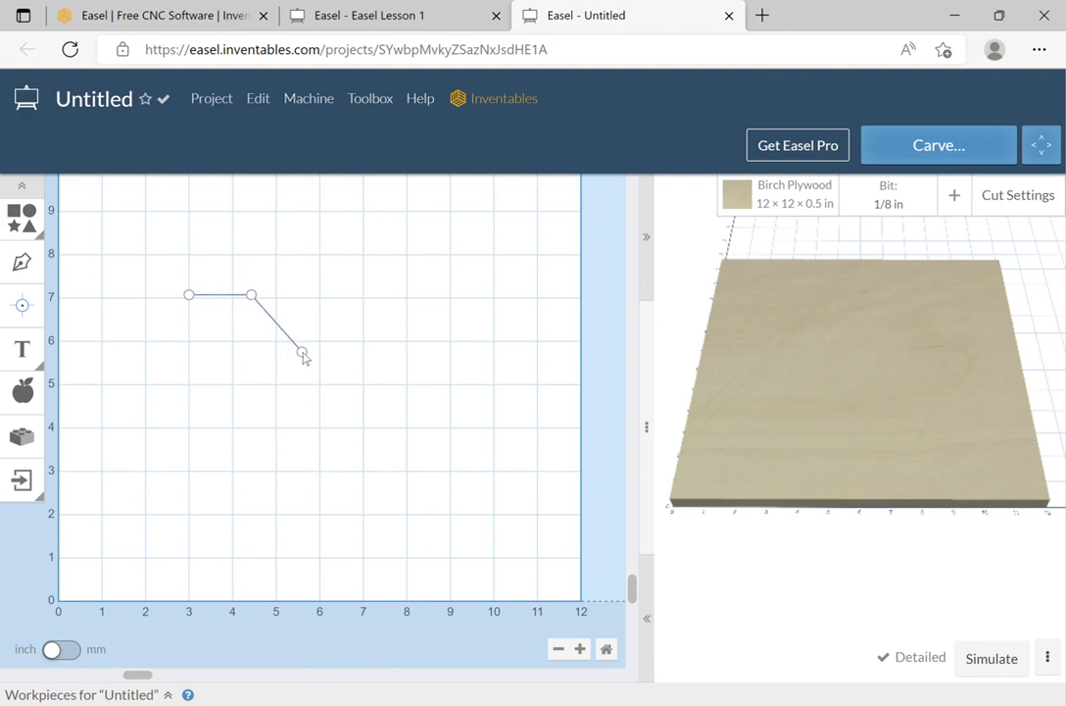
left_click(302, 351)
left_click(252, 386)
left_click(215, 396)
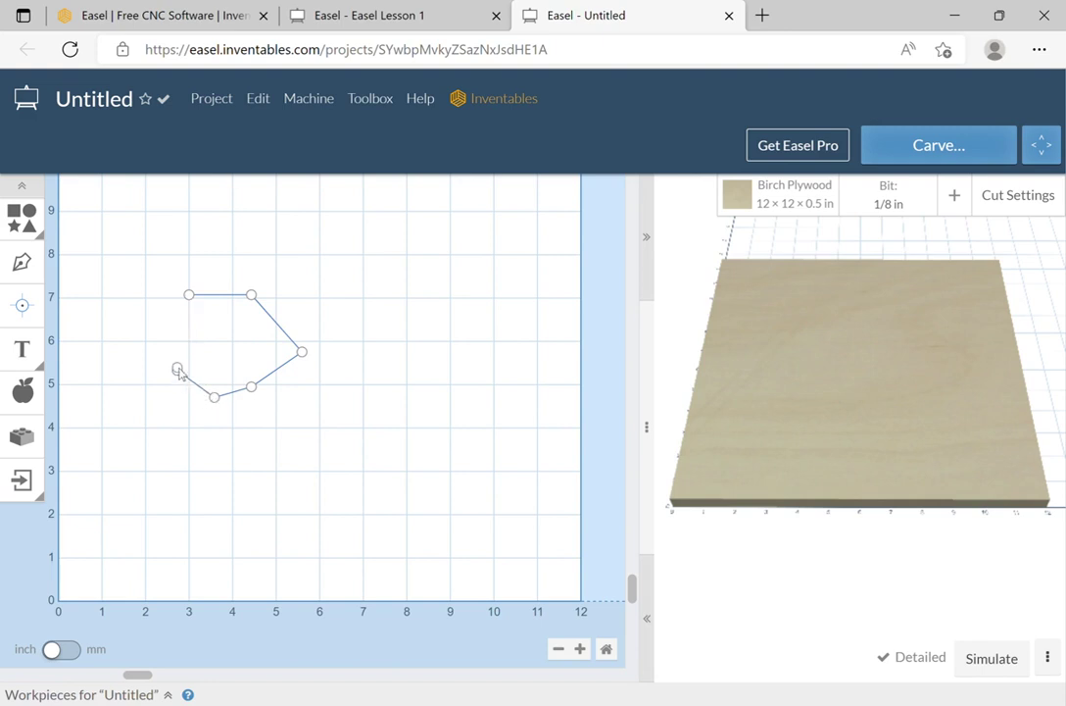
double_click(178, 371)
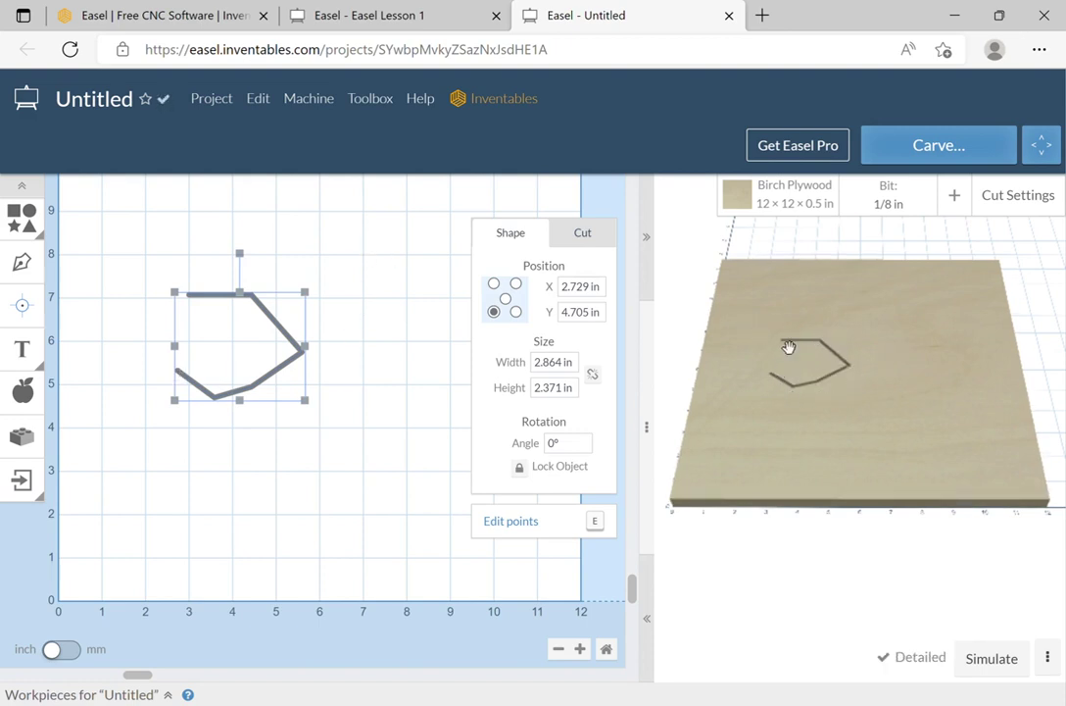
Review the cut depth and the available cut path options for the open path, and deselect it
left_click(582, 232)
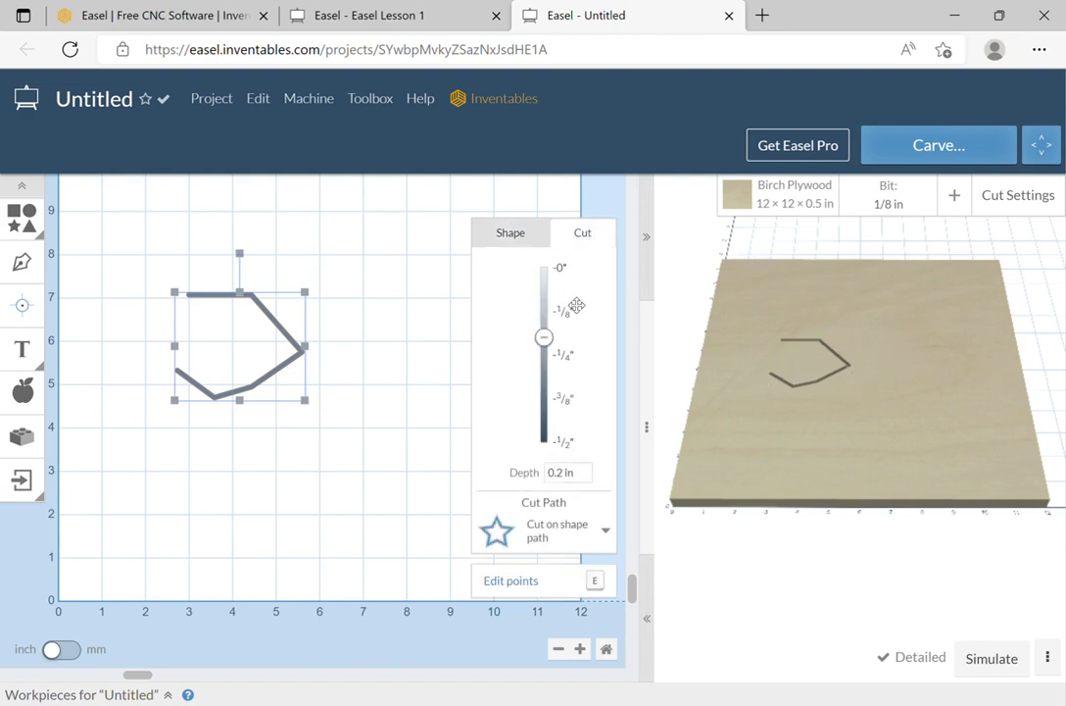
left_click(607, 531)
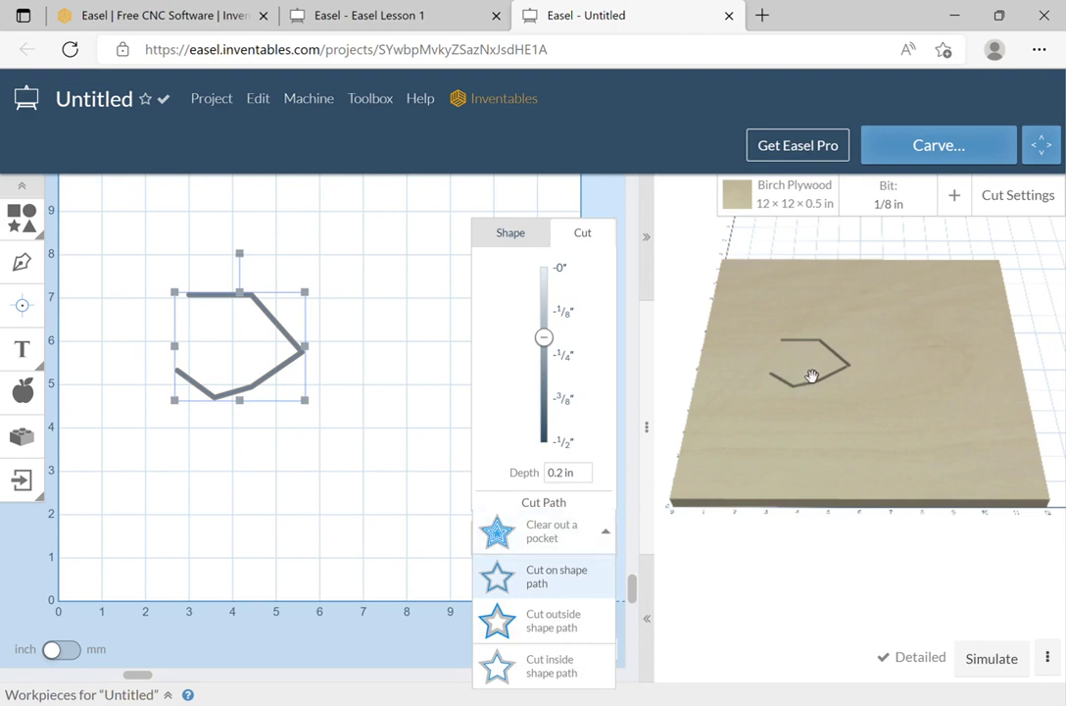
left_click(530, 240)
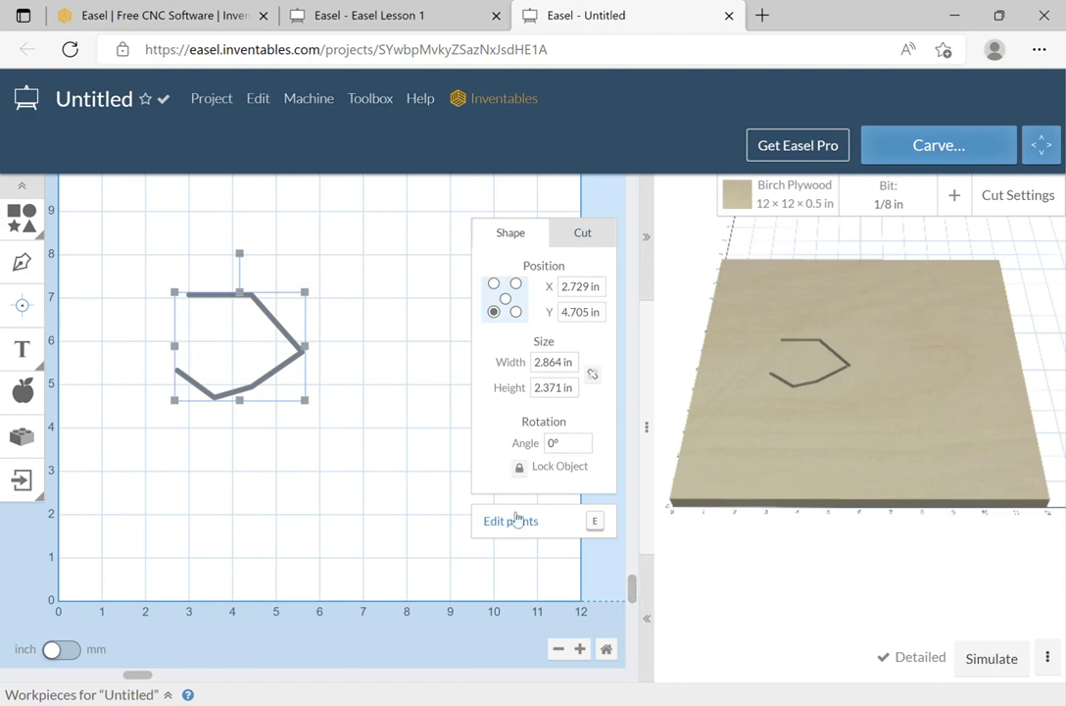
left_click(377, 299)
Draw a closed six-point shape with the Pen tool beside the open path, about 3.07 in wide and 2.37 in high
left_click(21, 262)
left_click(397, 290)
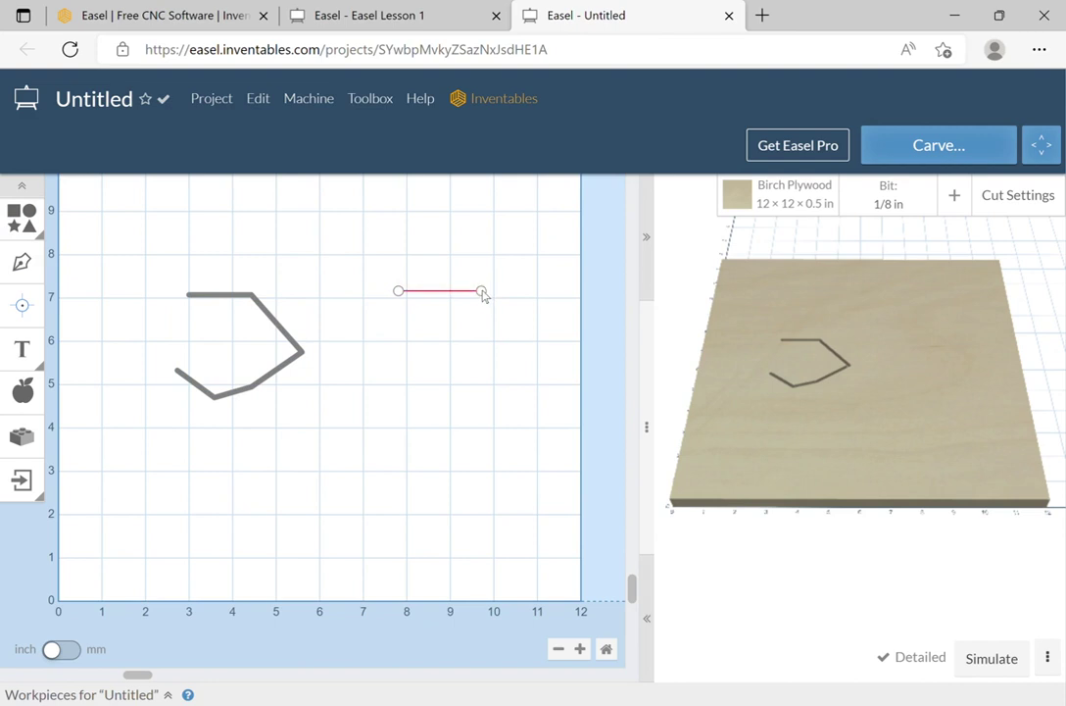
left_click(475, 294)
left_click(531, 337)
left_click(493, 377)
left_click(452, 394)
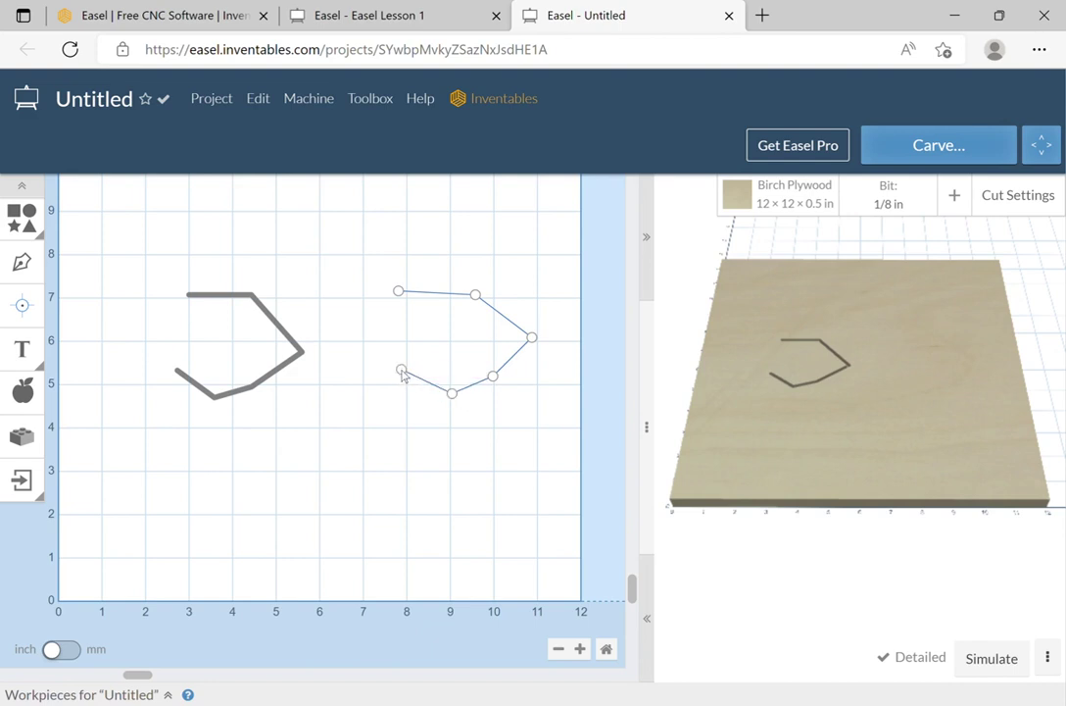
left_click(400, 370)
left_click(399, 293)
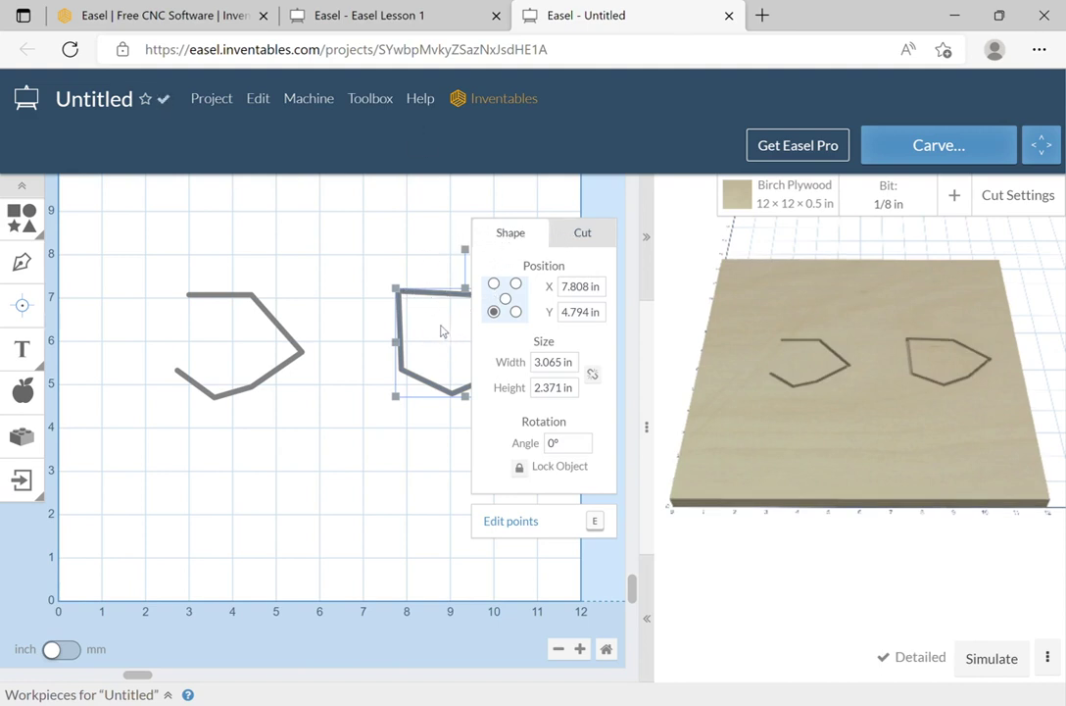
Move the closed shape below the open path, to about X 3.07 in and Y 1.35 in, and deselect it
left_click_drag(449, 294, 242, 443)
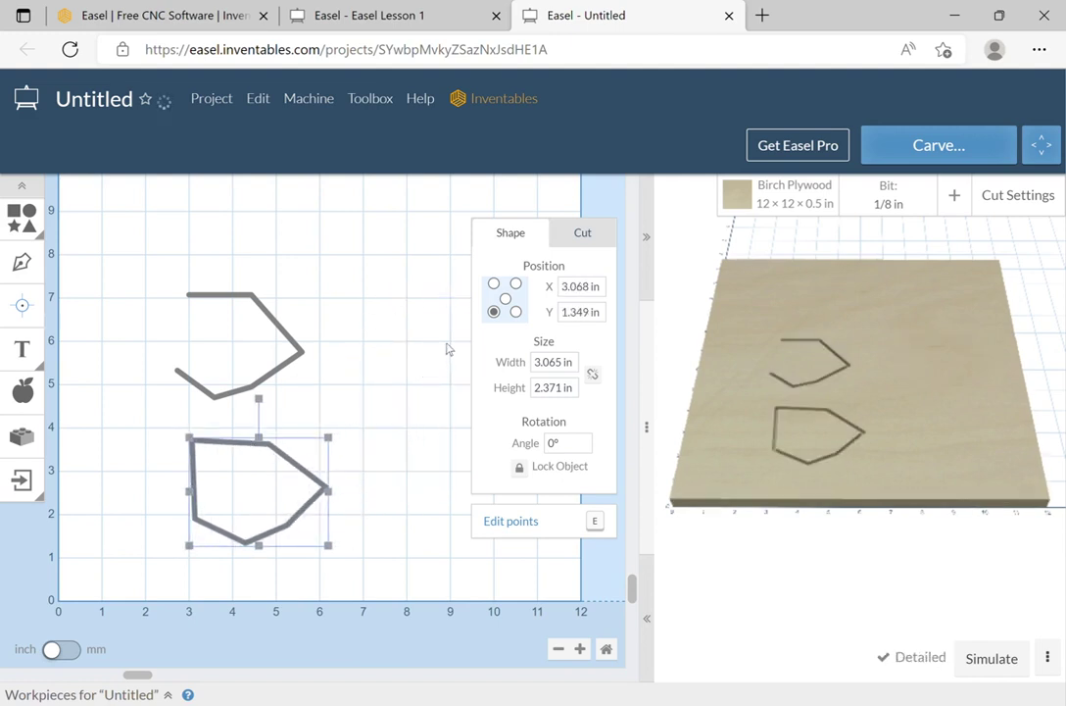
left_click(393, 298)
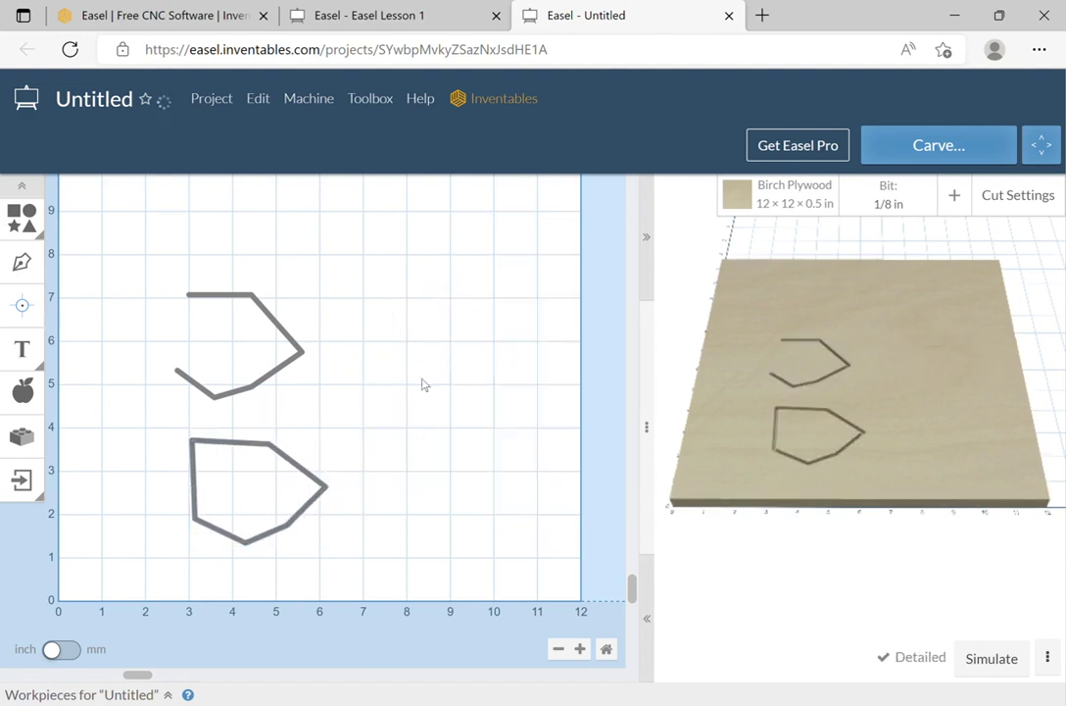
Change the closed shape's cut path to Clear out a pocket and deselect the shape
left_click(316, 498)
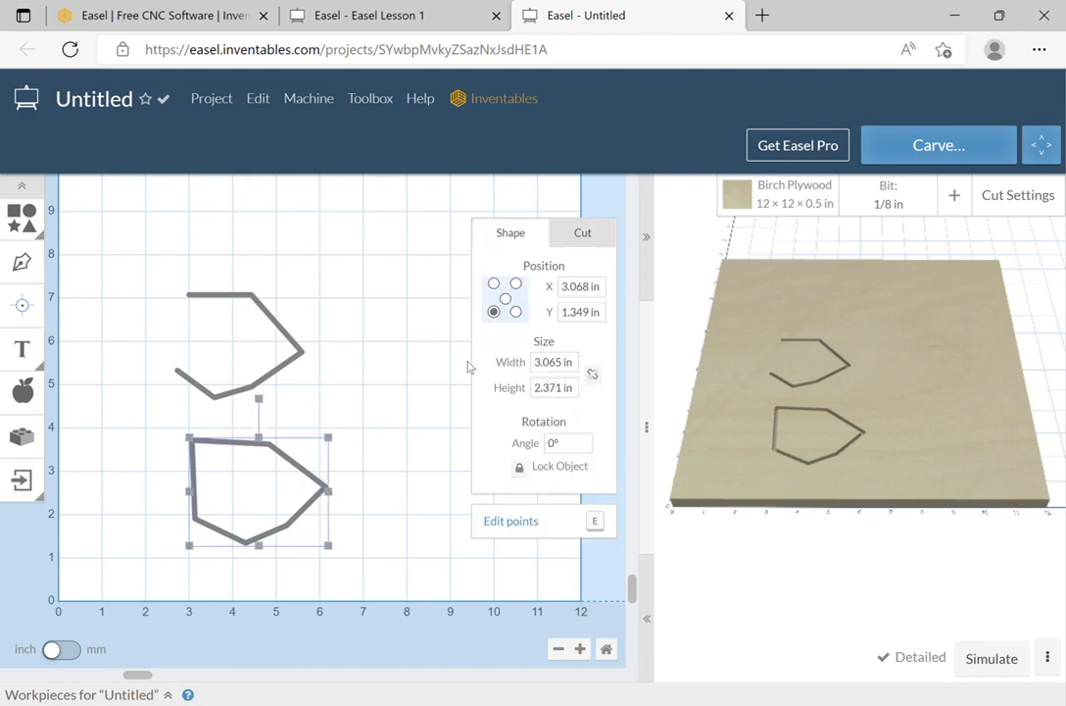
left_click(596, 242)
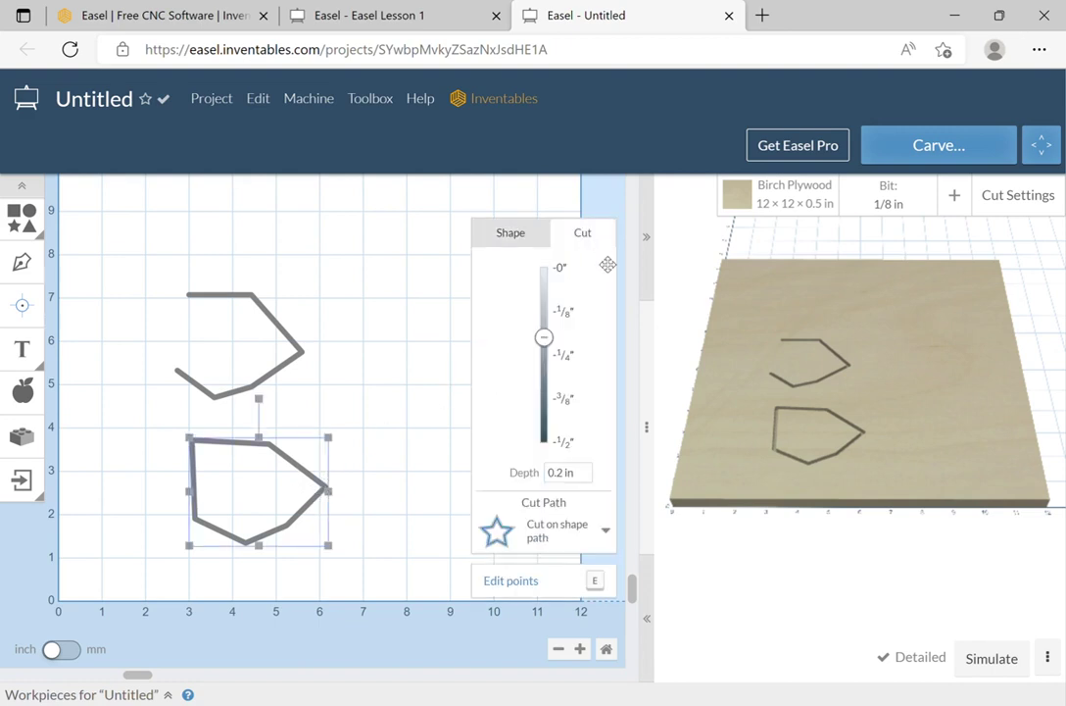
left_click(599, 535)
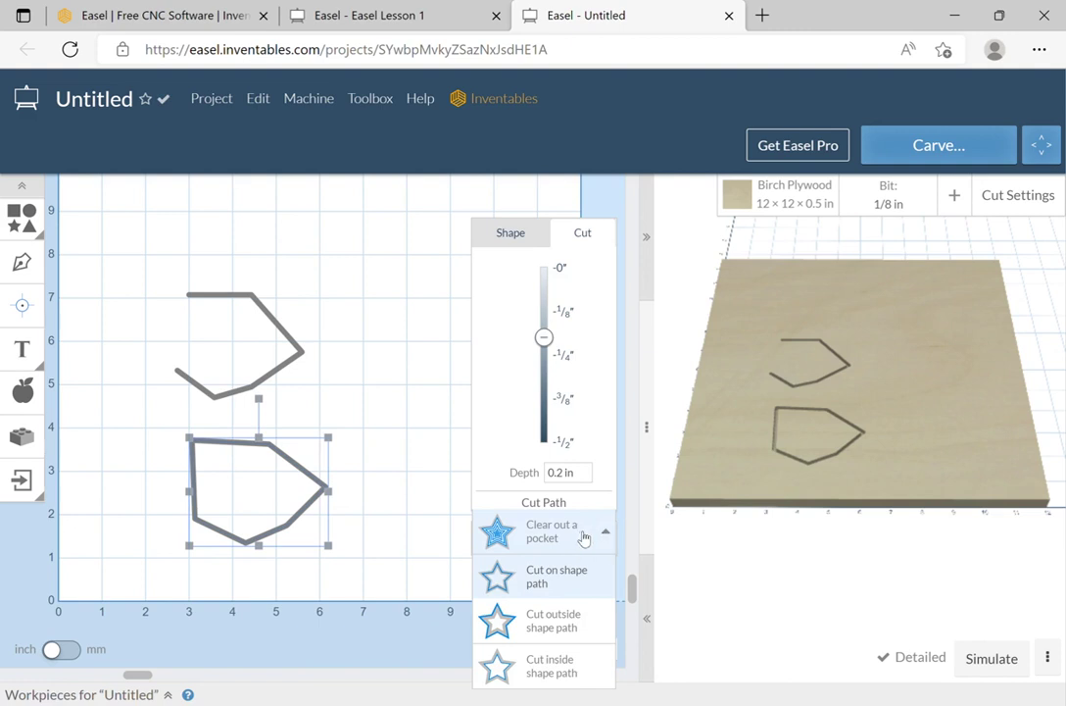
left_click(584, 538)
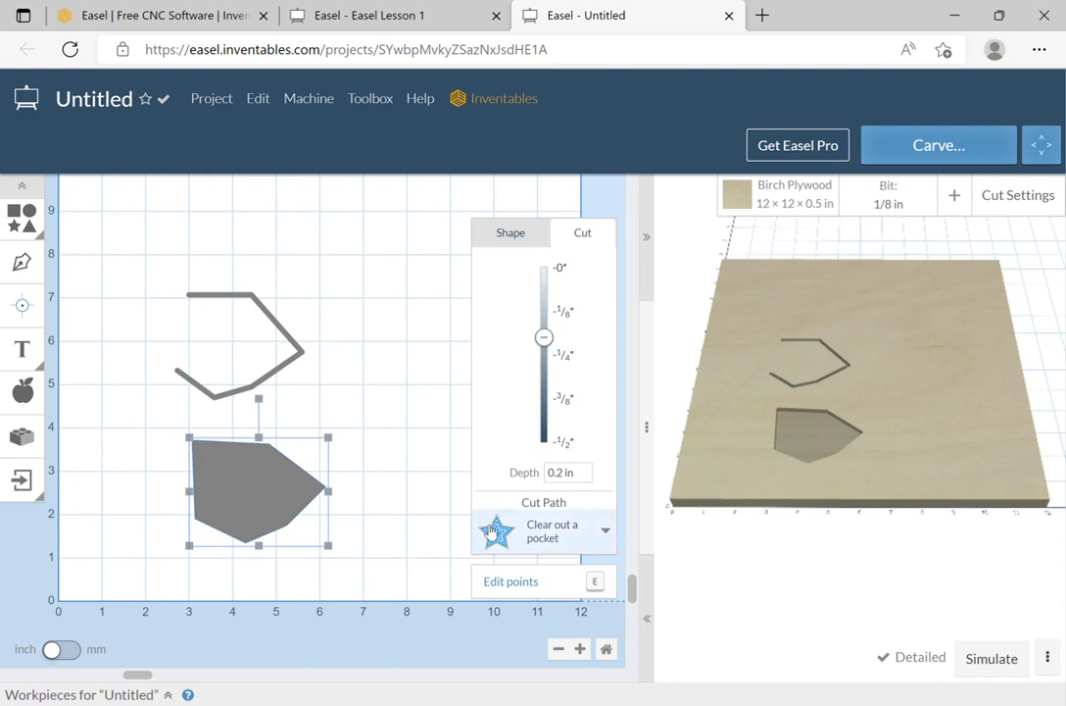
left_click(384, 336)
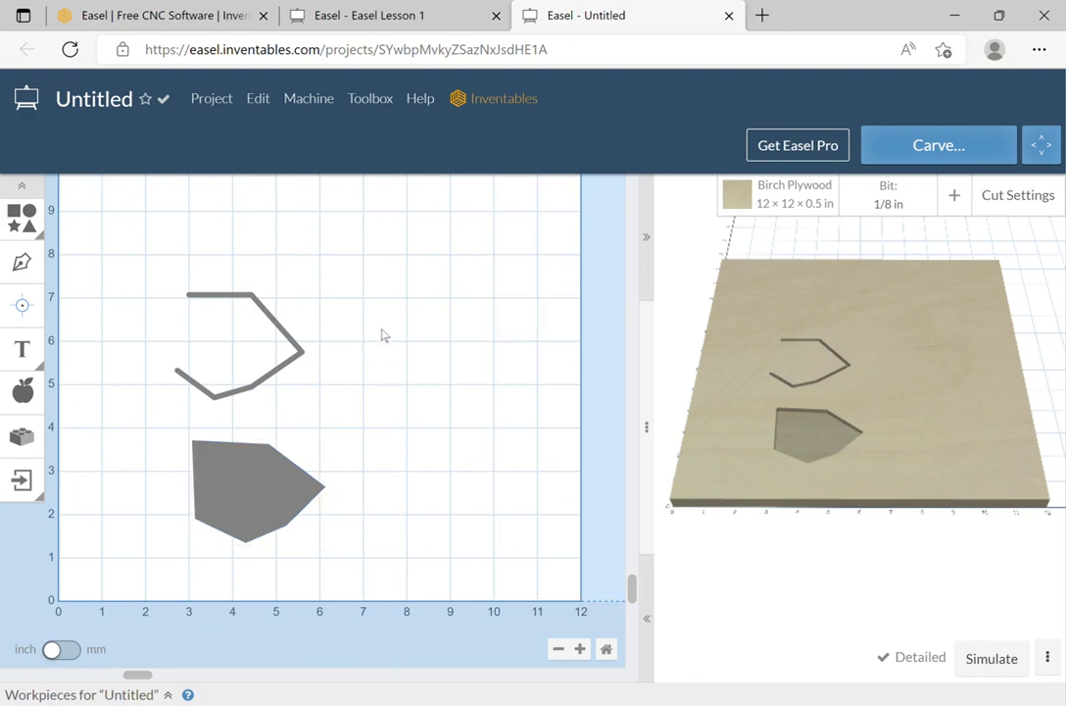
Edit the pocket shape's points, moving the upper middle point up to about X 4.97 in and Y 4.35 in
left_click(218, 513)
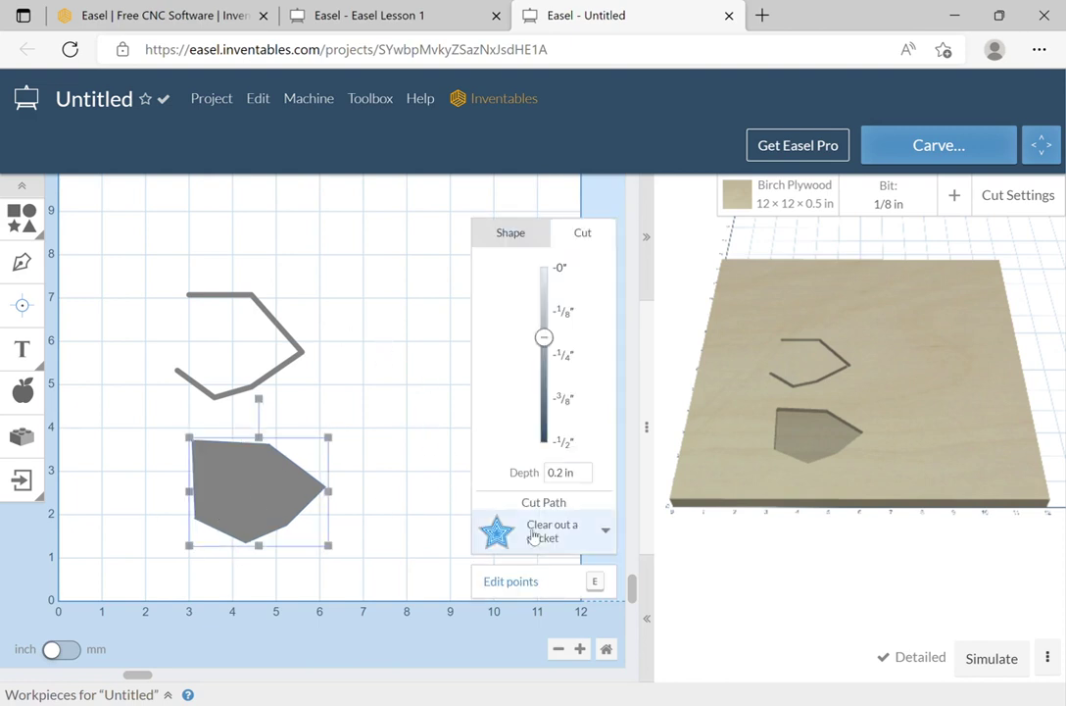
left_click(522, 585)
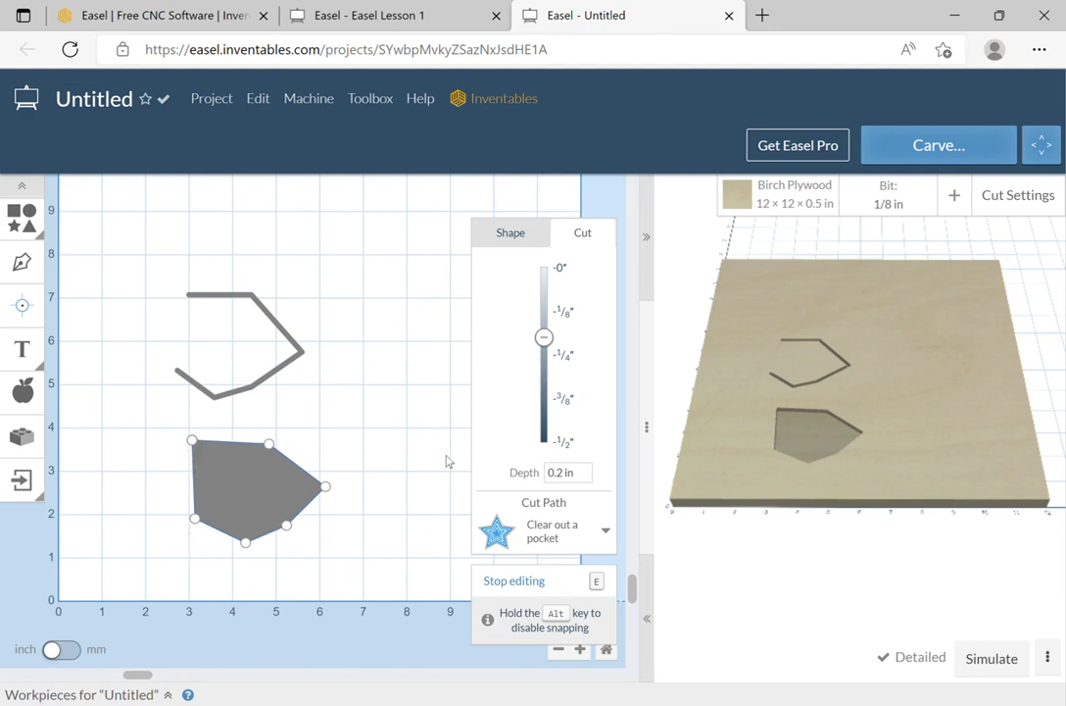
left_click_drag(277, 450, 283, 420)
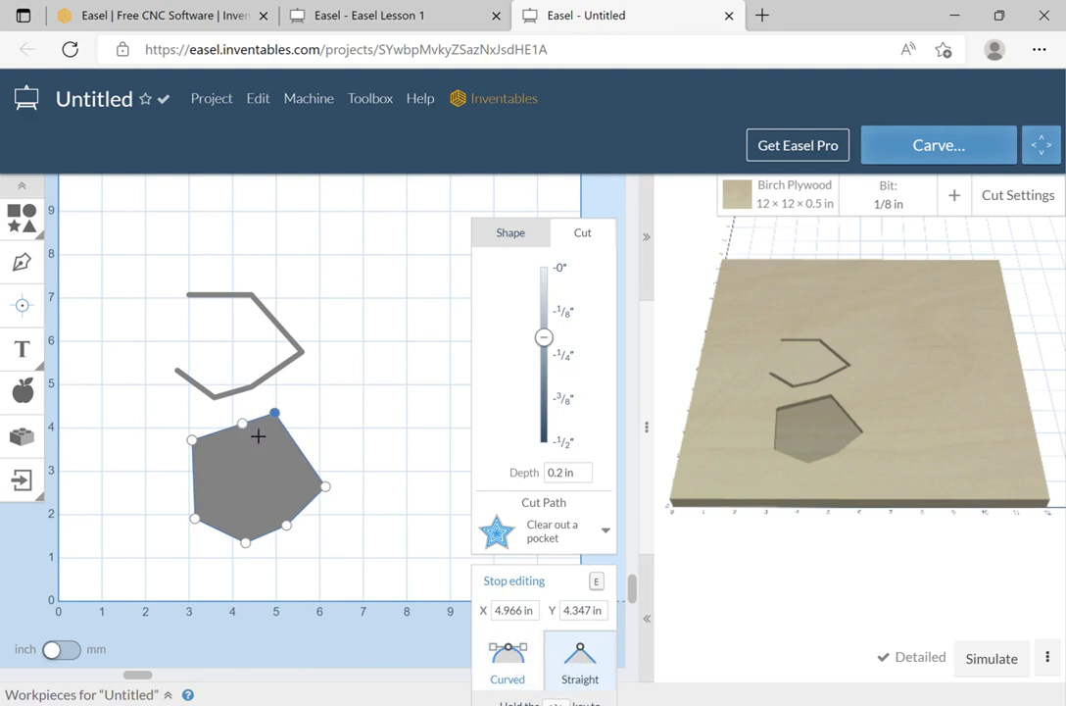
Try the Curved type on the pocket shape's top point and rightmost point, returning each to Straight
left_click(509, 676)
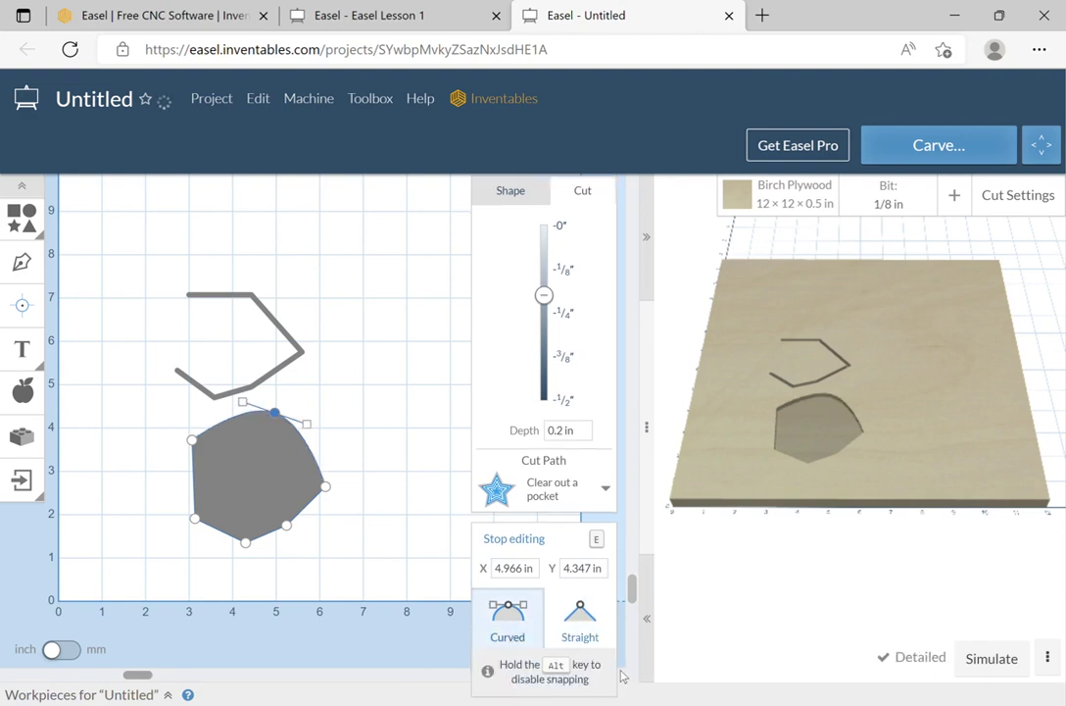
left_click(594, 644)
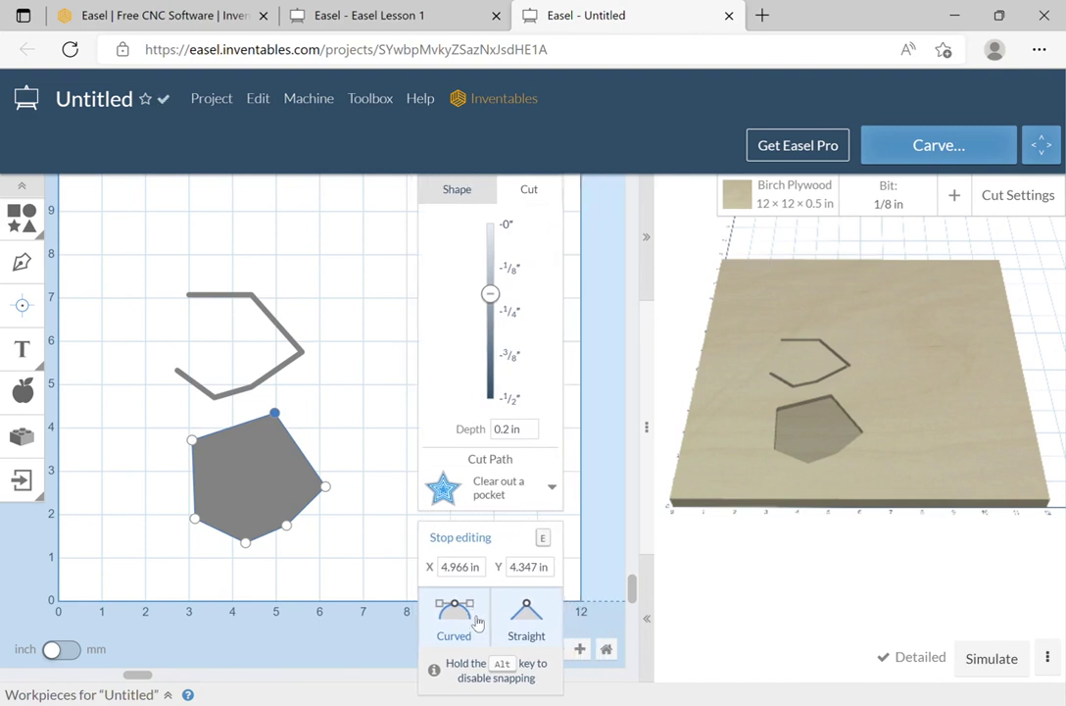
left_click(457, 617)
left_click(545, 620)
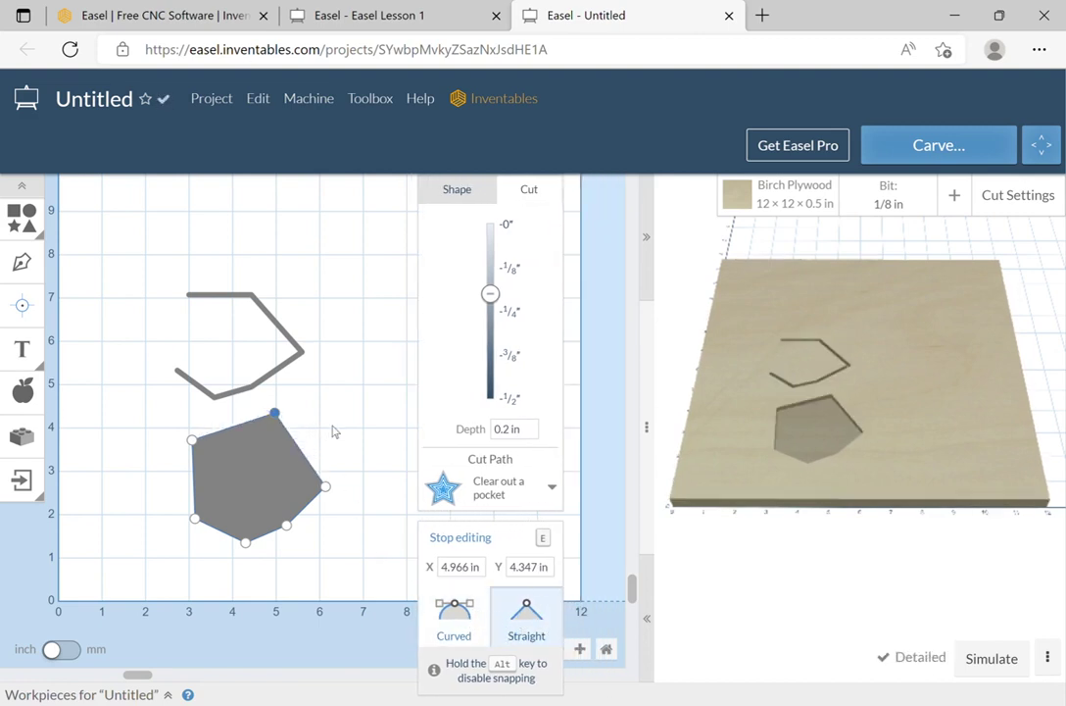
left_click(329, 490)
left_click(472, 625)
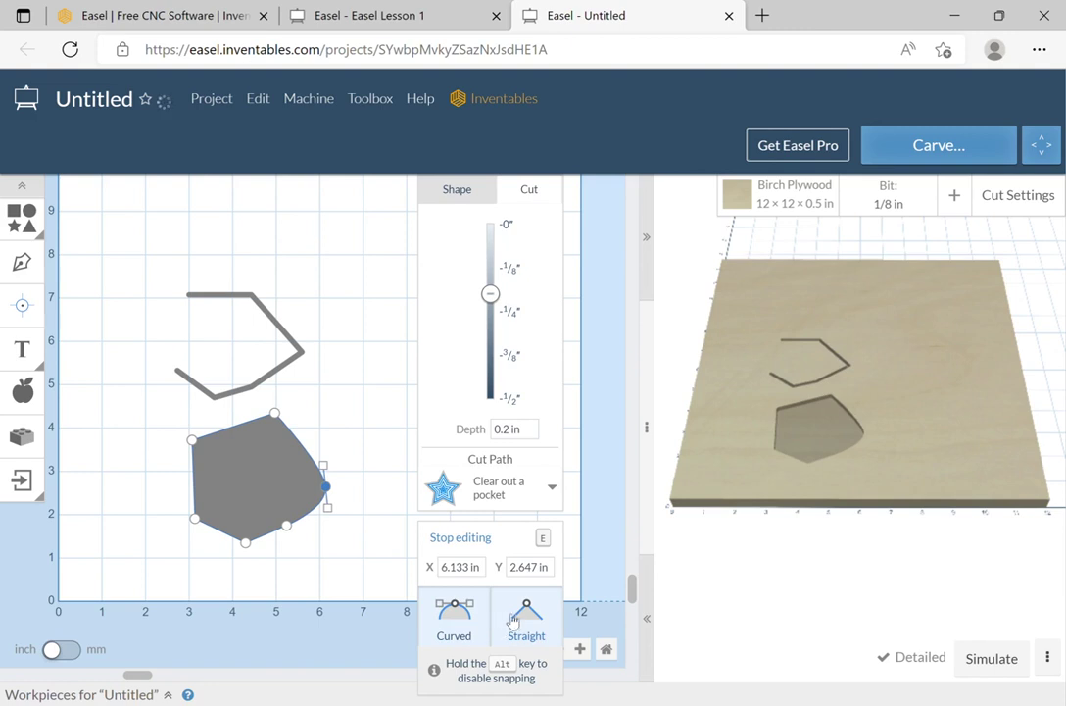
left_click(517, 618)
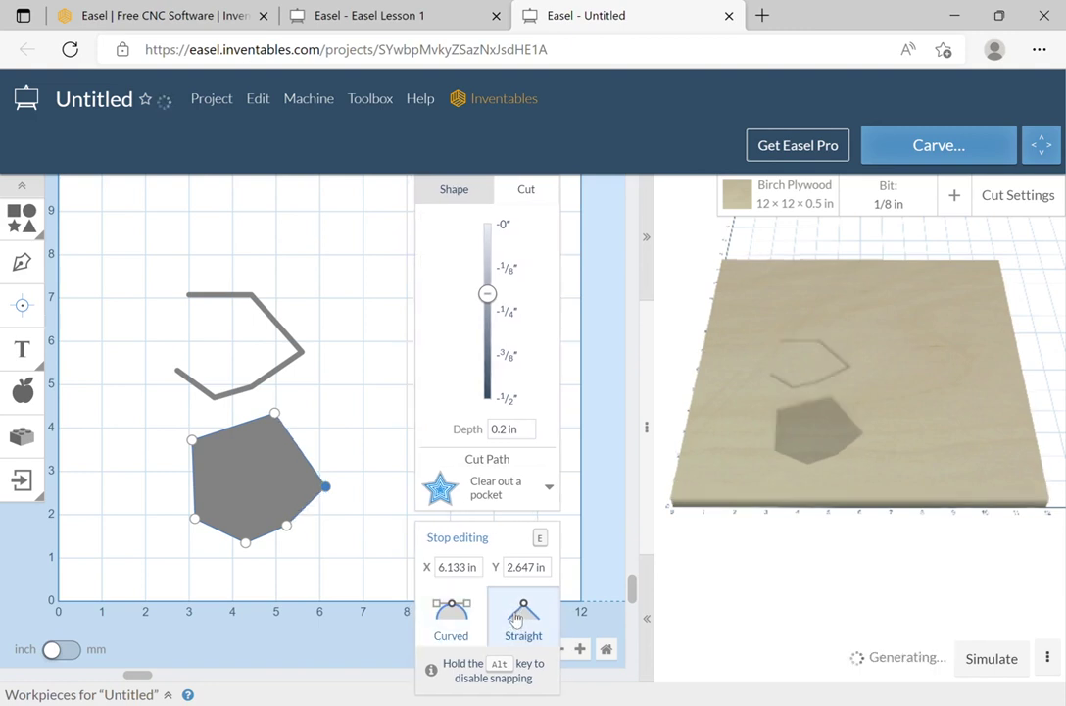
Move the pocket shape's rightmost point to about X 6.51 in and Y 3.59 in, keep it Straight, and stop editing points
left_click_drag(334, 491, 342, 446)
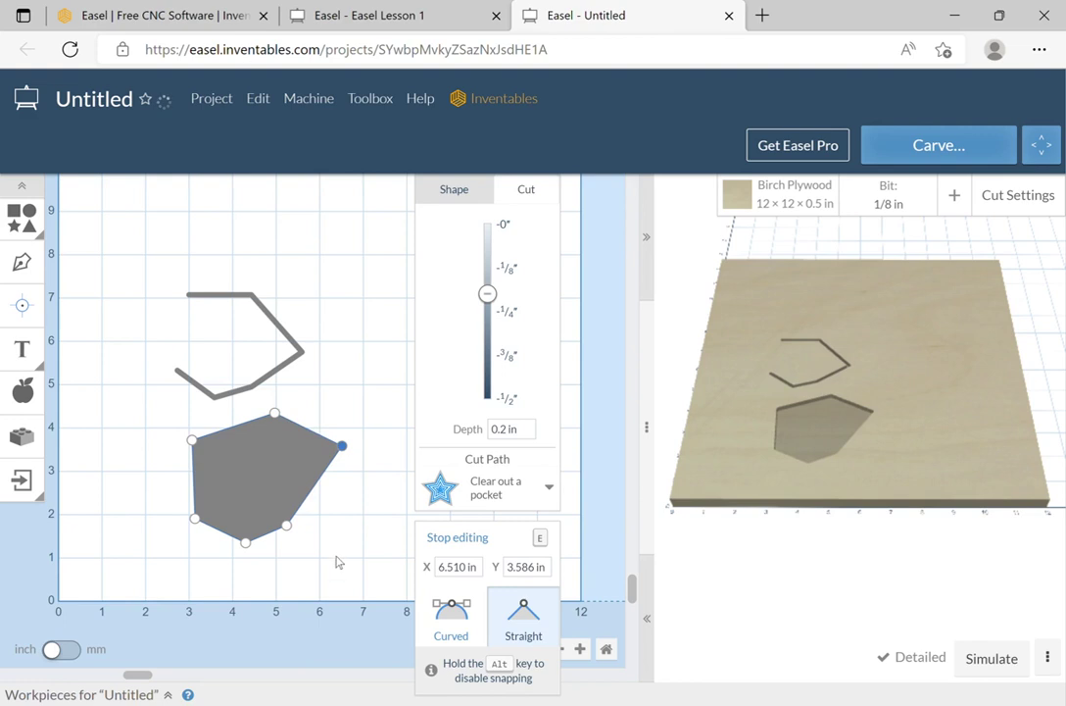
left_click(450, 635)
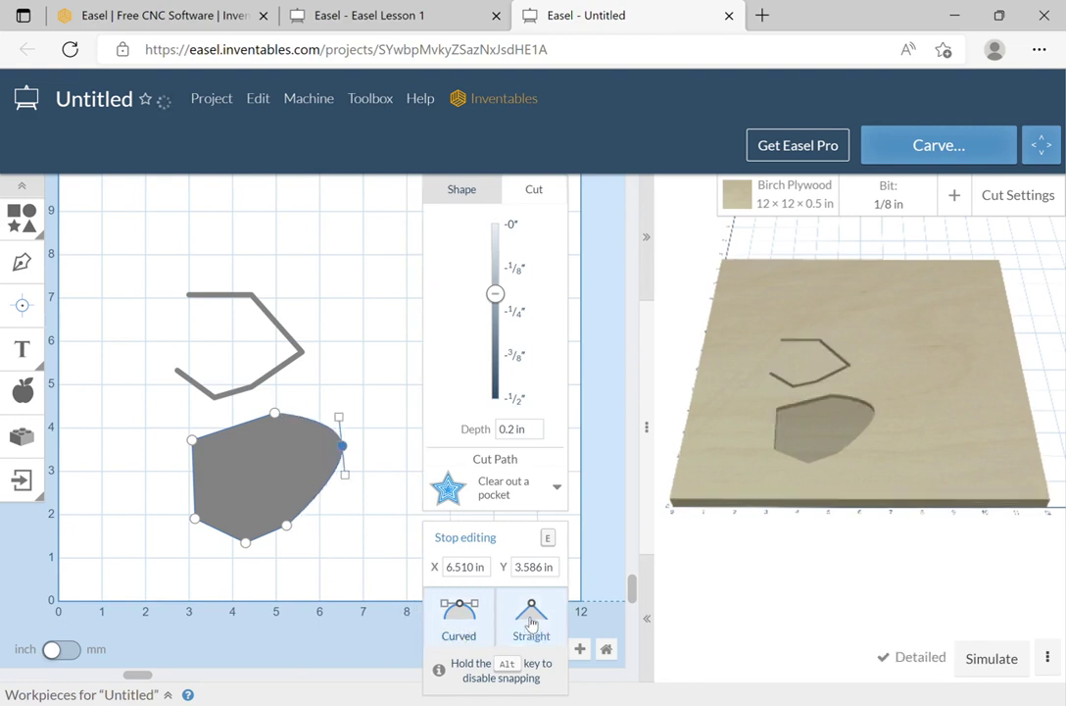
left_click_drag(509, 515, 547, 517)
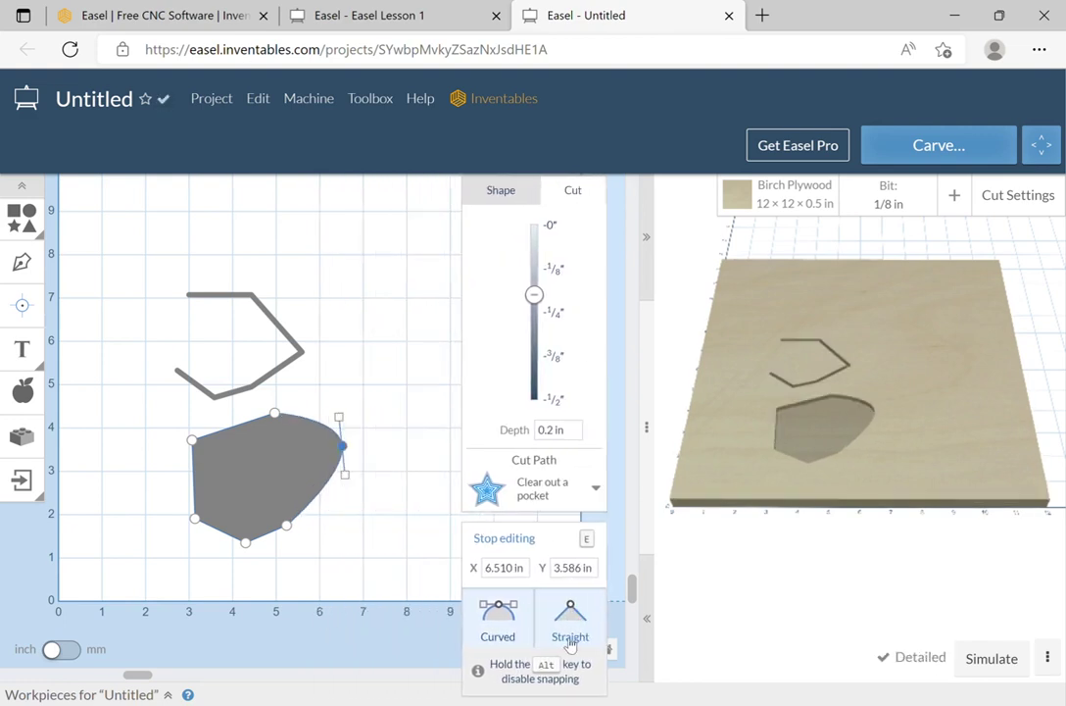
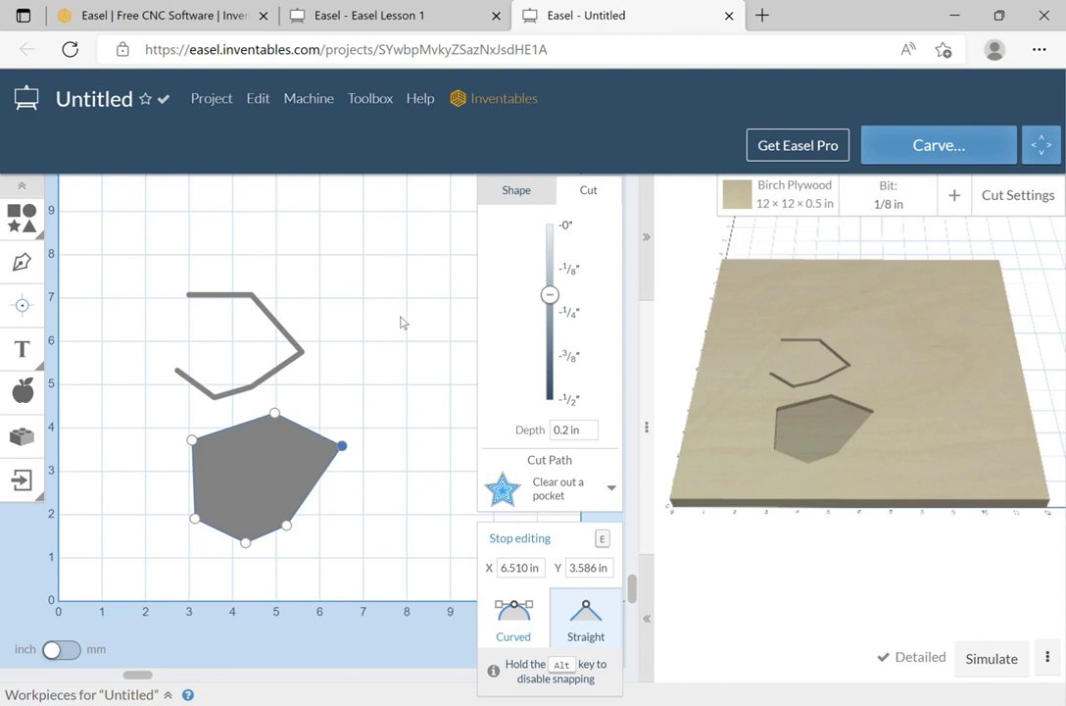
key("e")
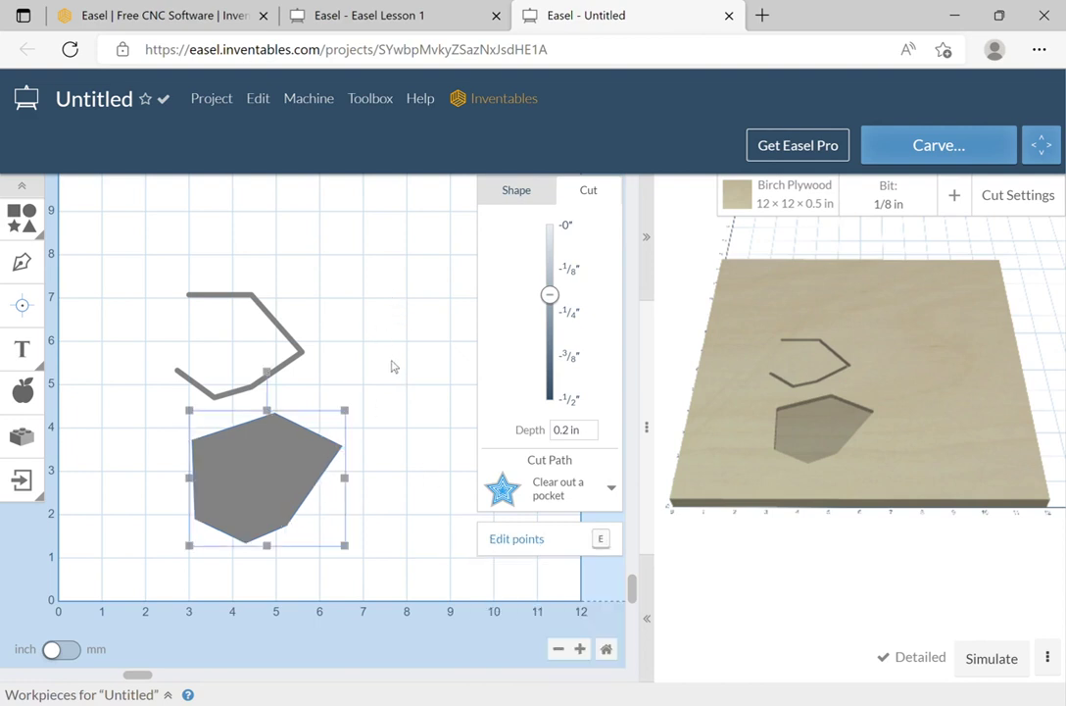
Draw a closed four-point trapezoid with the Pen tool, about 2.51 in wide and 2.28 in high, and move it to about X 6.67 in, Y 1.33 in
left_click(20, 261)
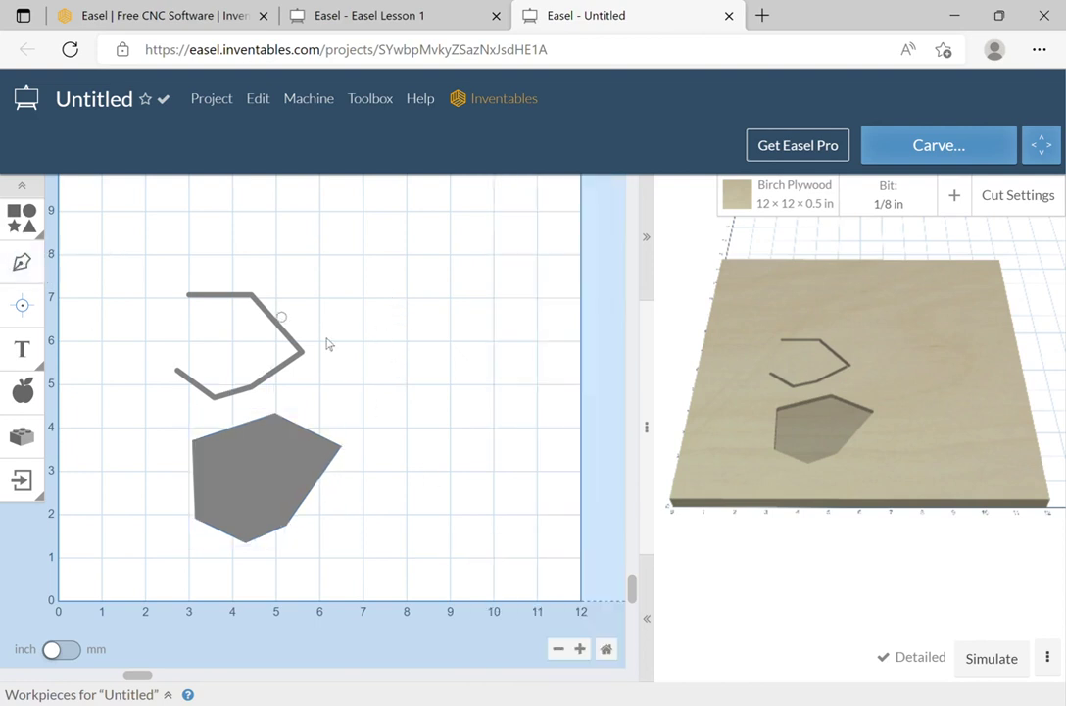
left_click(403, 398)
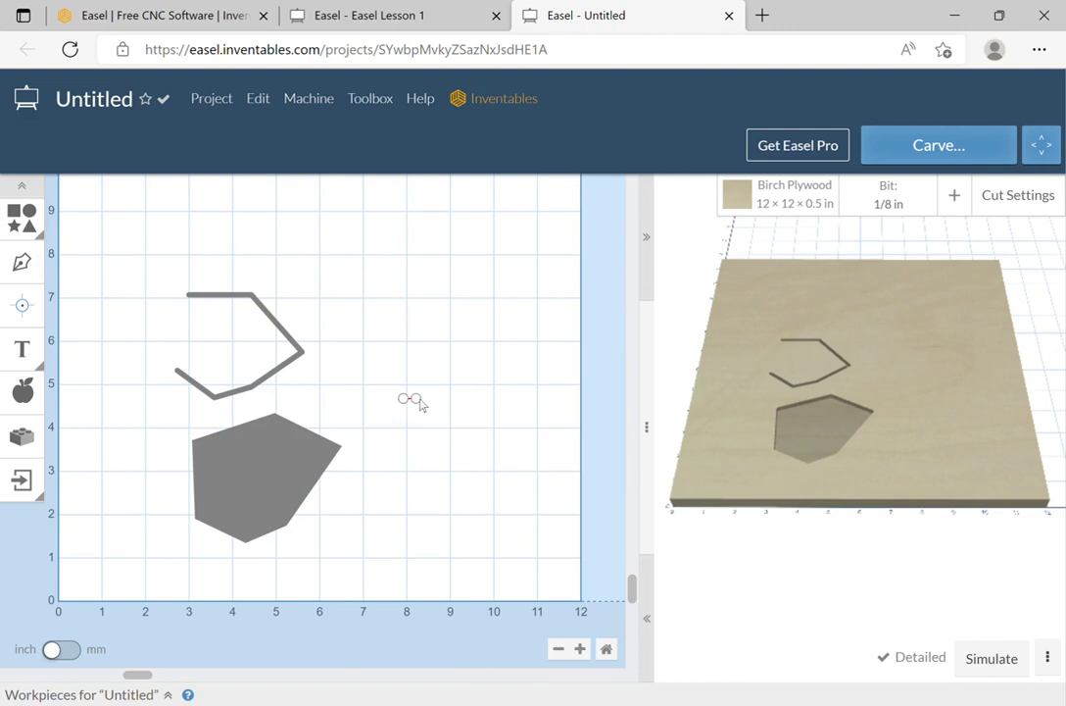
left_click(512, 397)
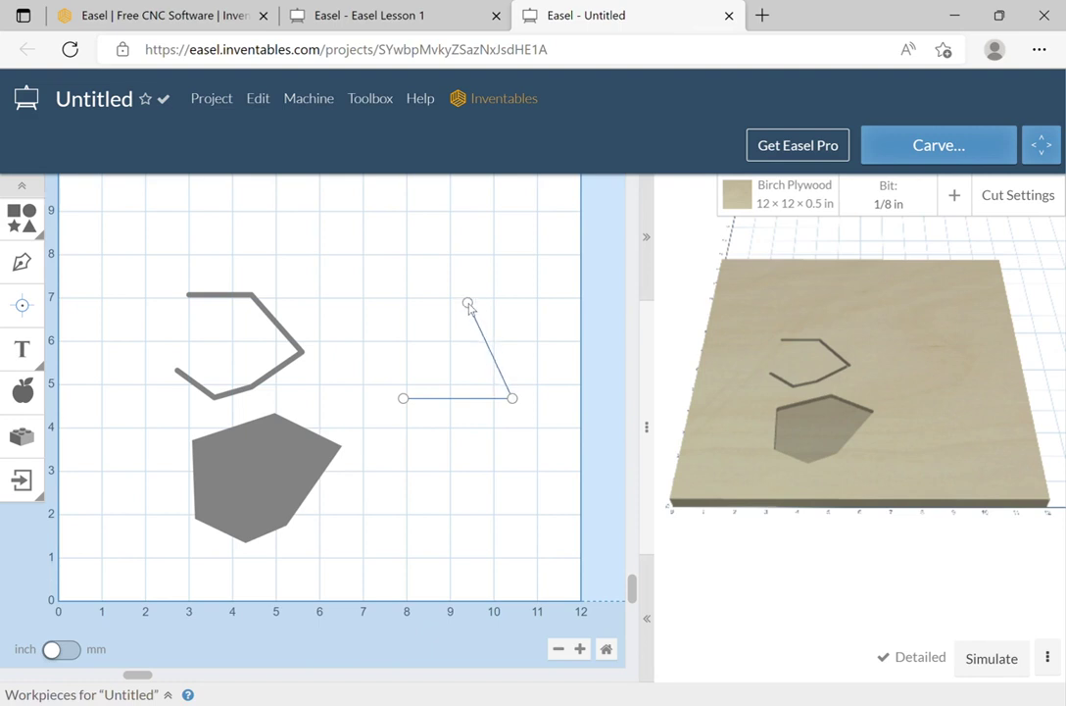
left_click(468, 303)
left_click(440, 301)
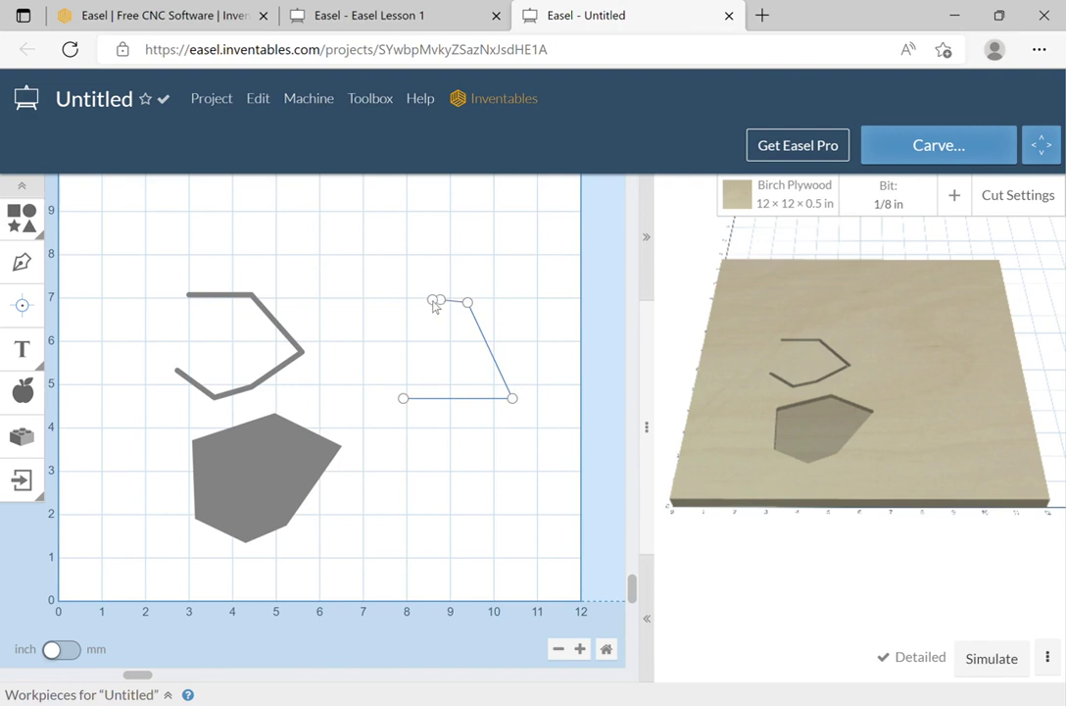
left_click(400, 394)
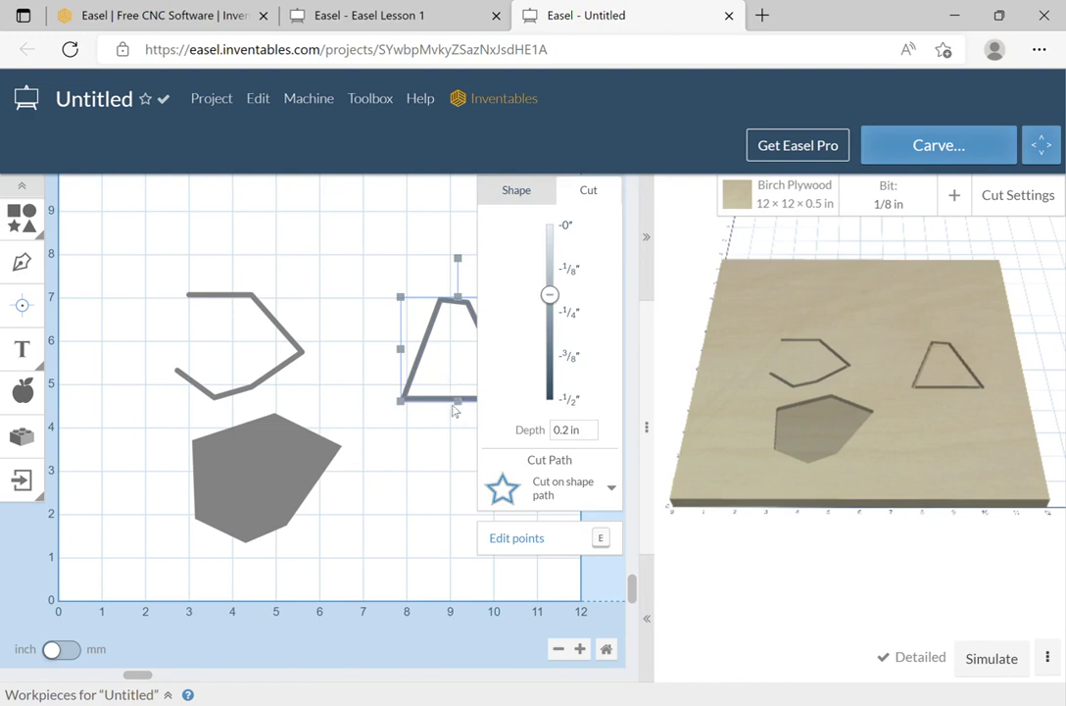
left_click_drag(458, 407, 406, 547)
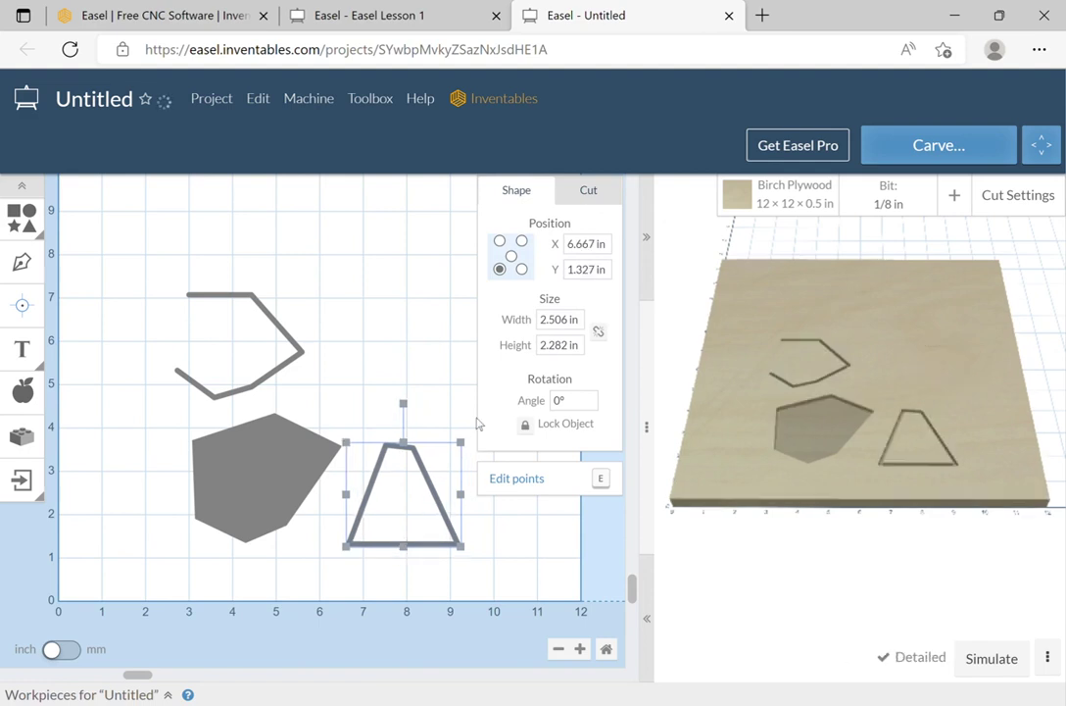
Align the trapezoid's upper right point with the upper left one at Y 3.609 in, and make both upper points Curved
left_click(601, 480)
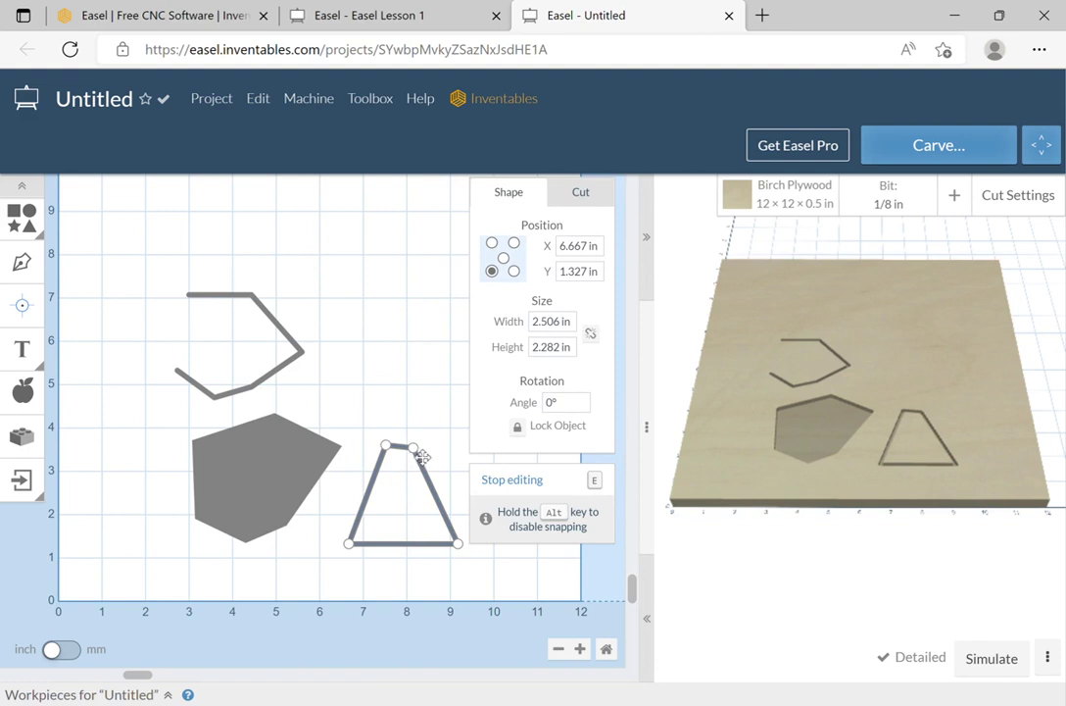
left_click_drag(423, 453, 423, 451)
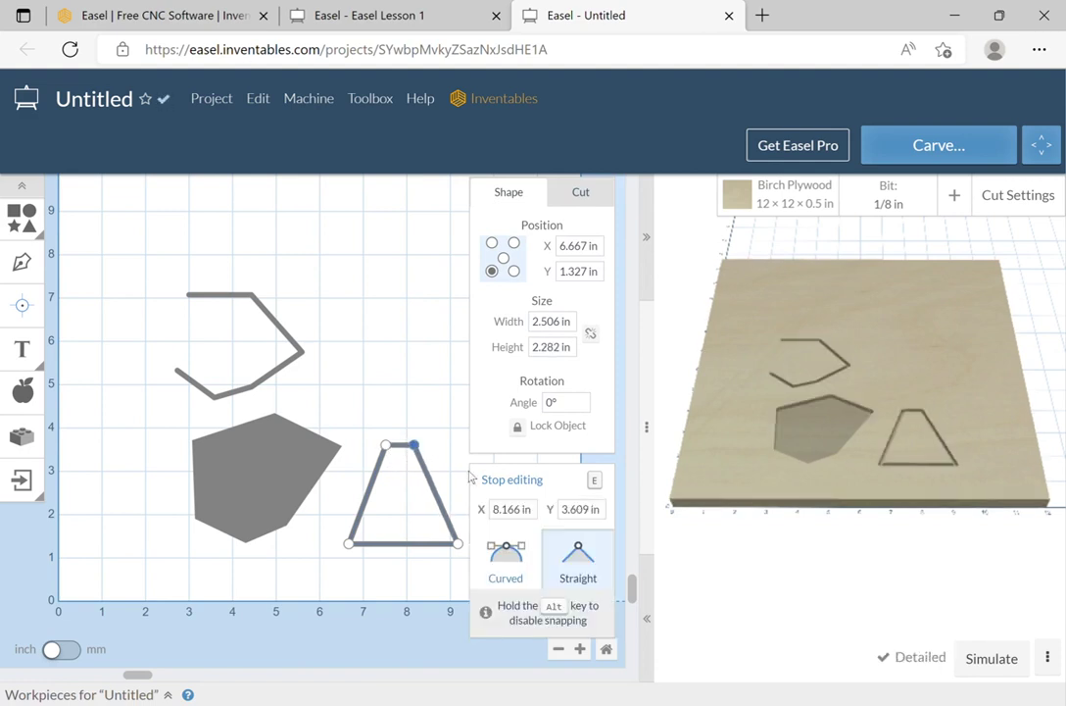
left_click(506, 554)
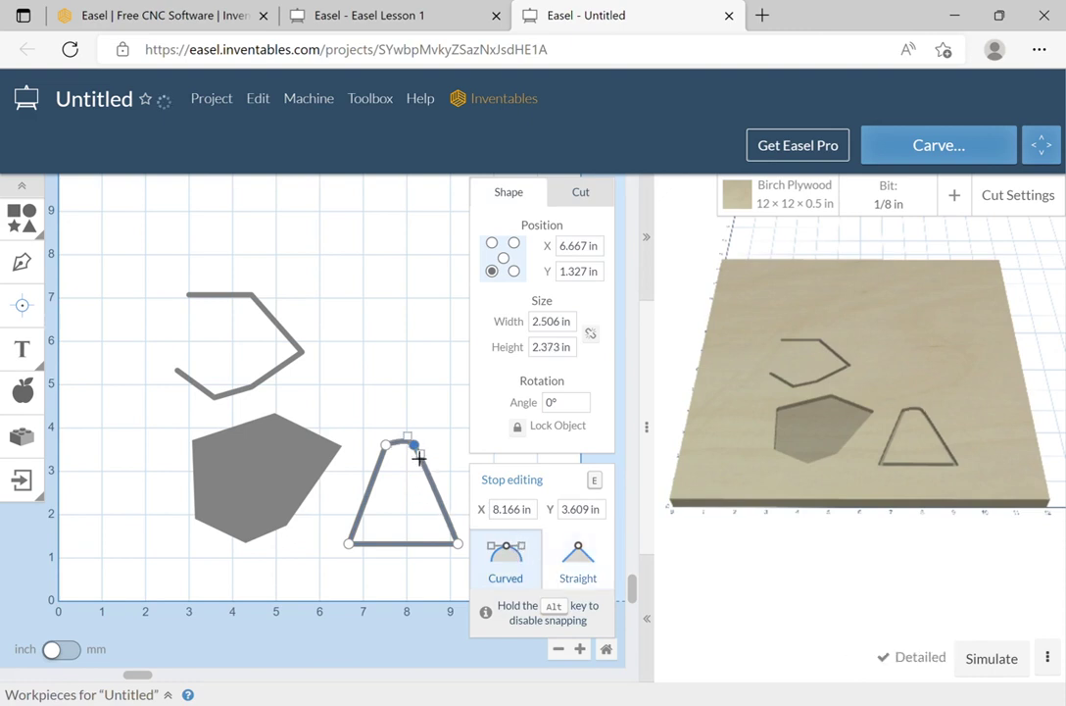
left_click(386, 445)
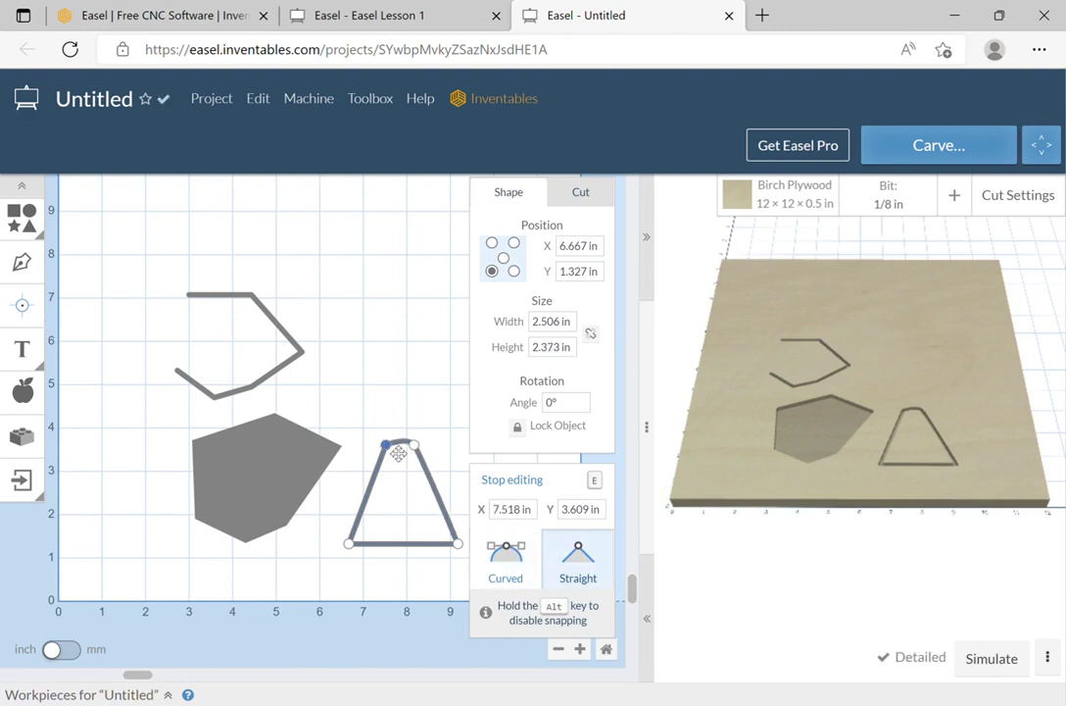
left_click(506, 554)
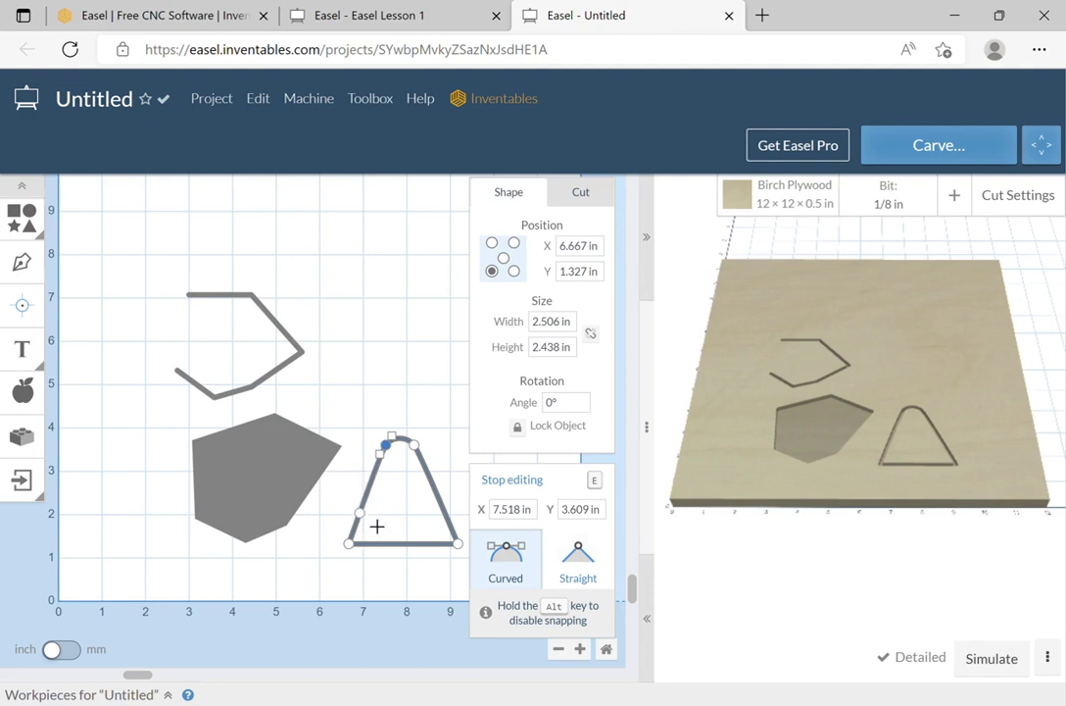
Add a point on the trapezoid's left side, move it inward to about X 7.20 in, Y 2.11 in, and make it Curved
left_click(365, 514)
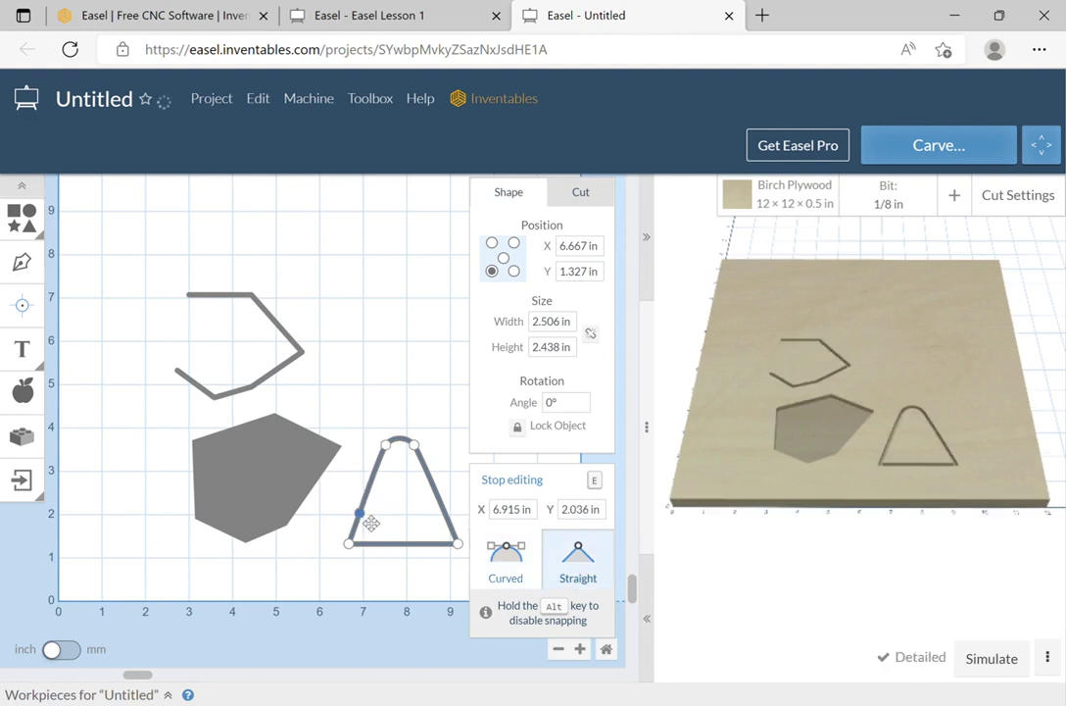
left_click_drag(371, 519, 382, 519)
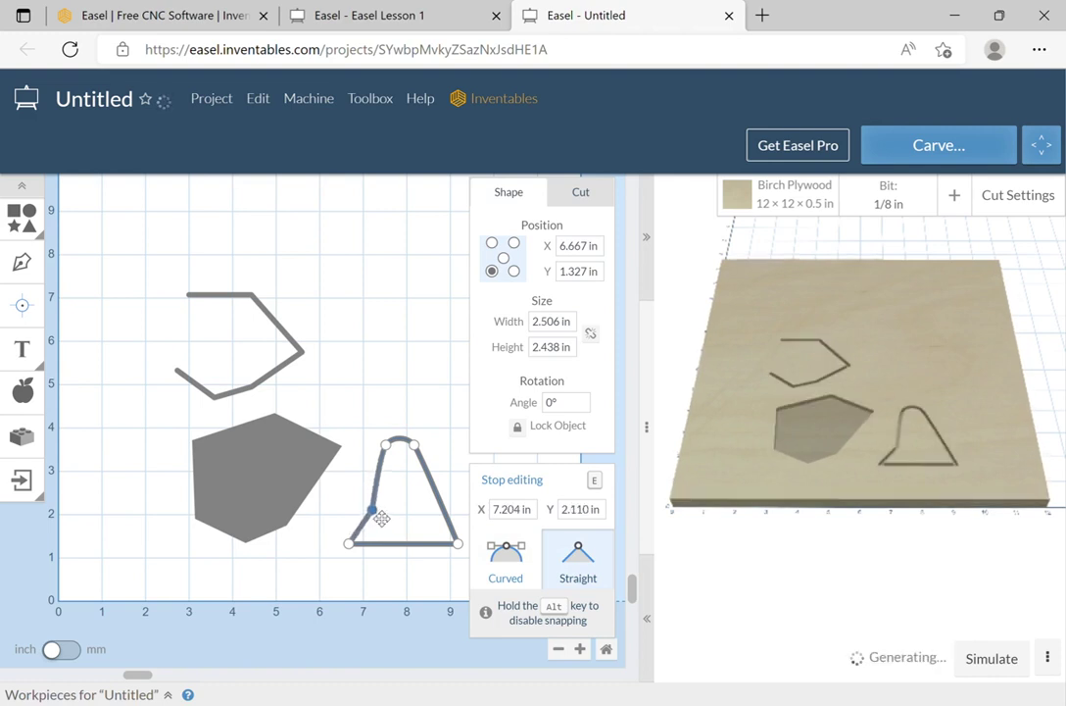
left_click(520, 561)
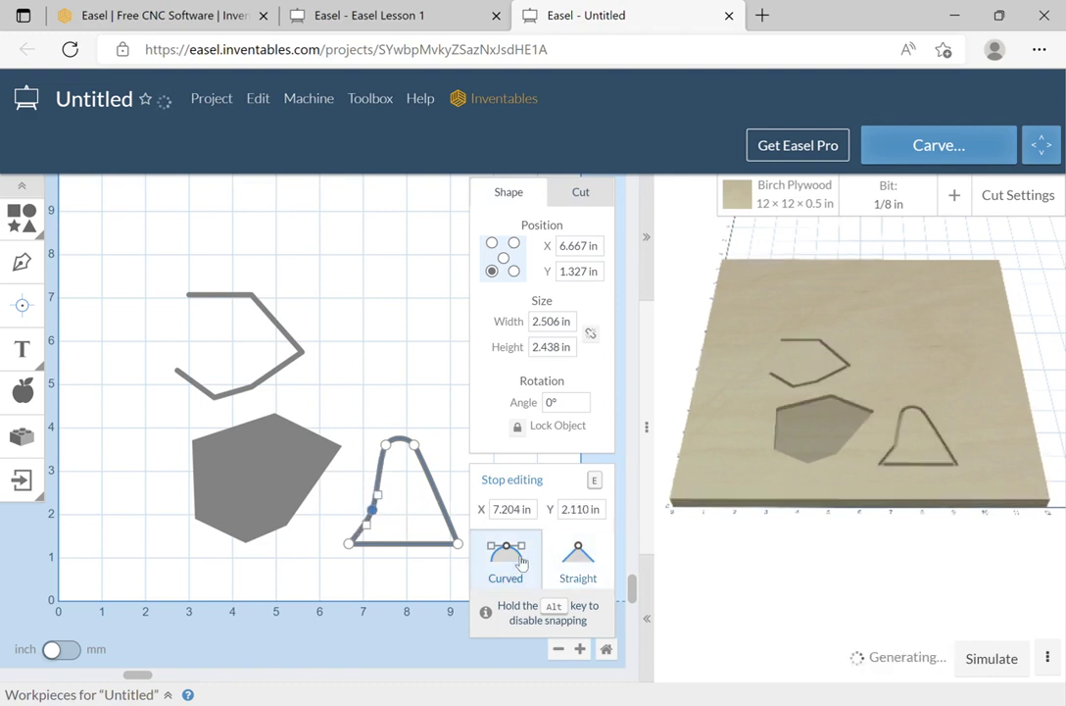
Add a point on the trapezoid's right side, move it inward to about X 8.59 in, Y 2.11 in, and make it Curved
left_click(448, 515)
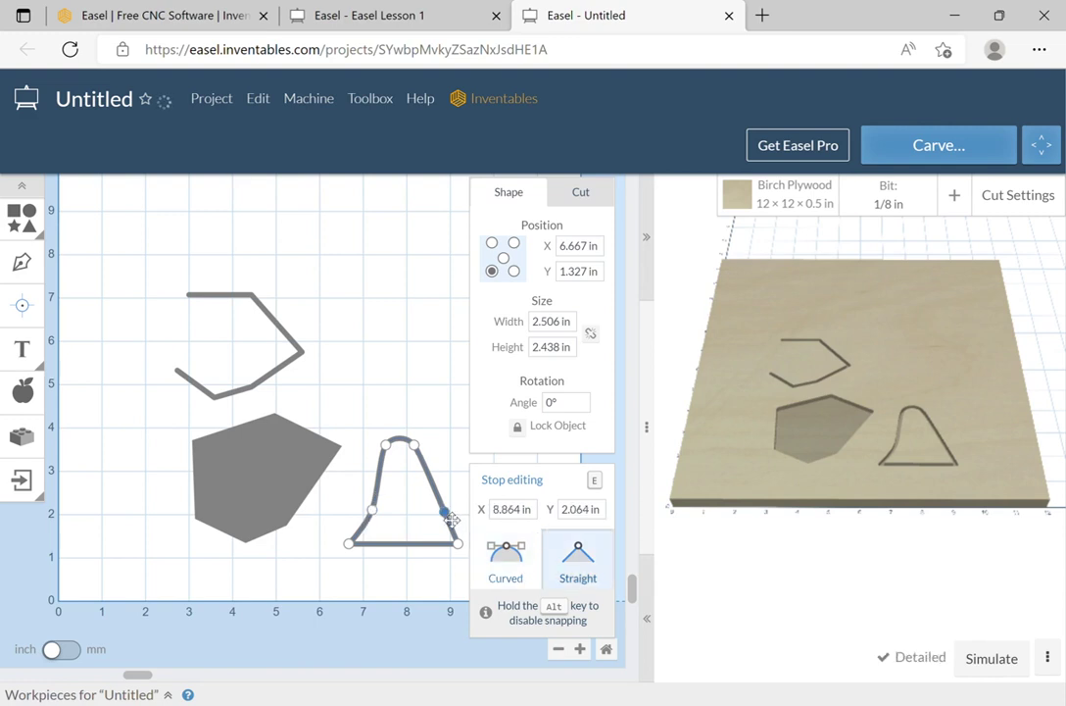
left_click_drag(452, 519, 440, 516)
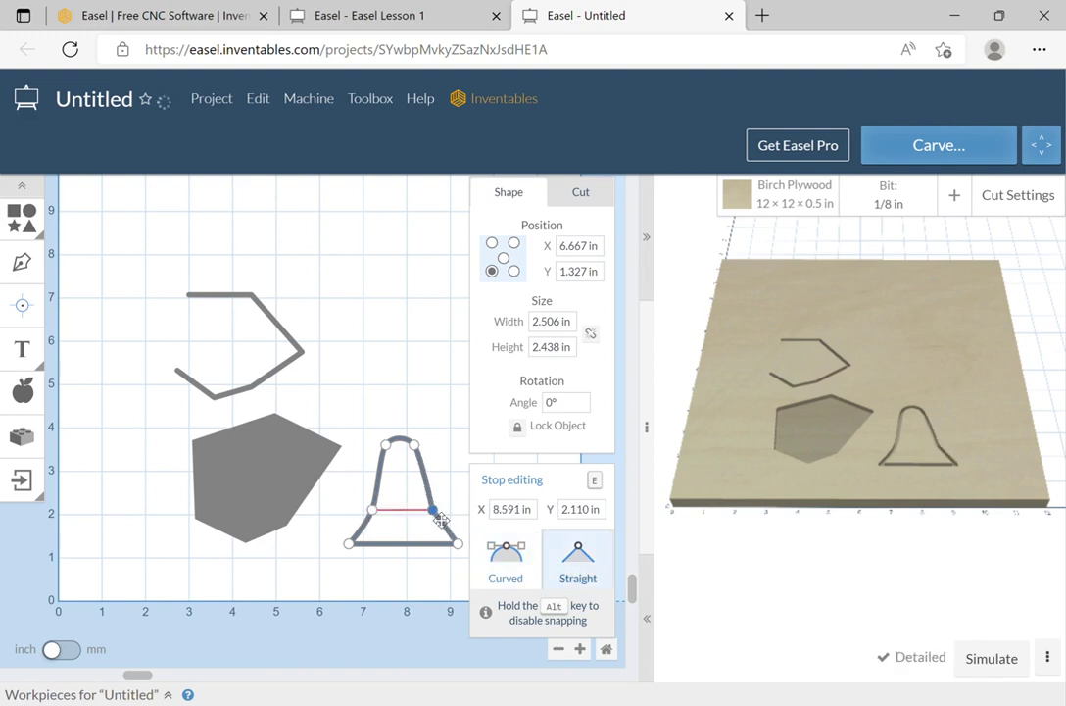
left_click(517, 582)
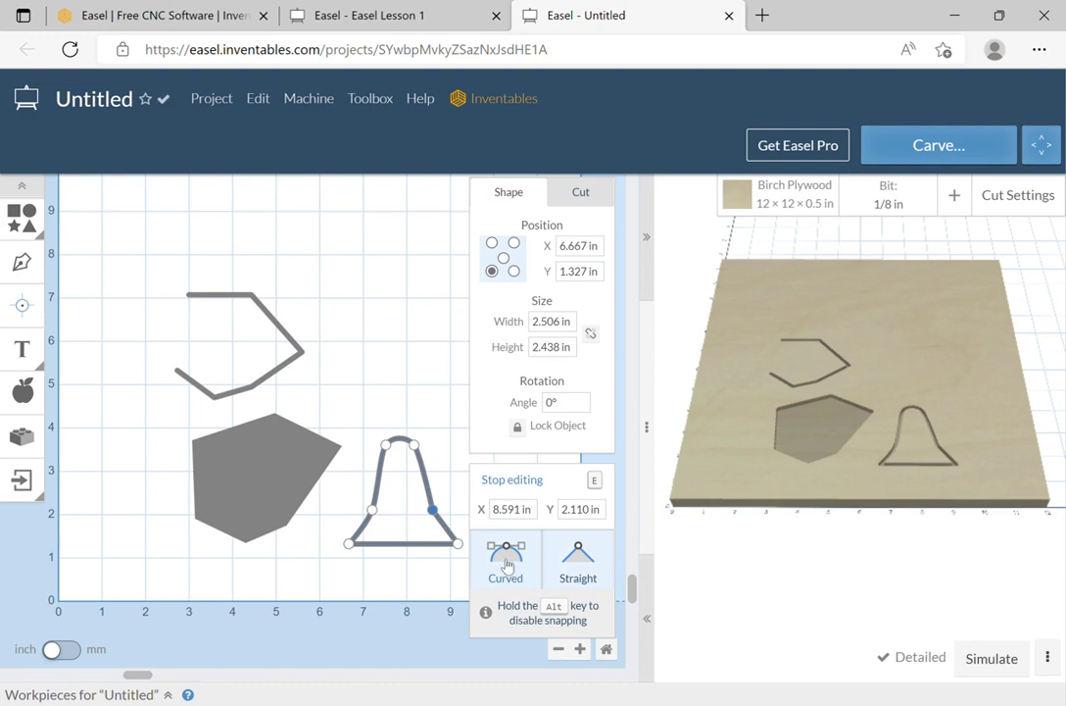
Finish editing the bell outline's points and set its cut path to Clear out a pocket
key("e")
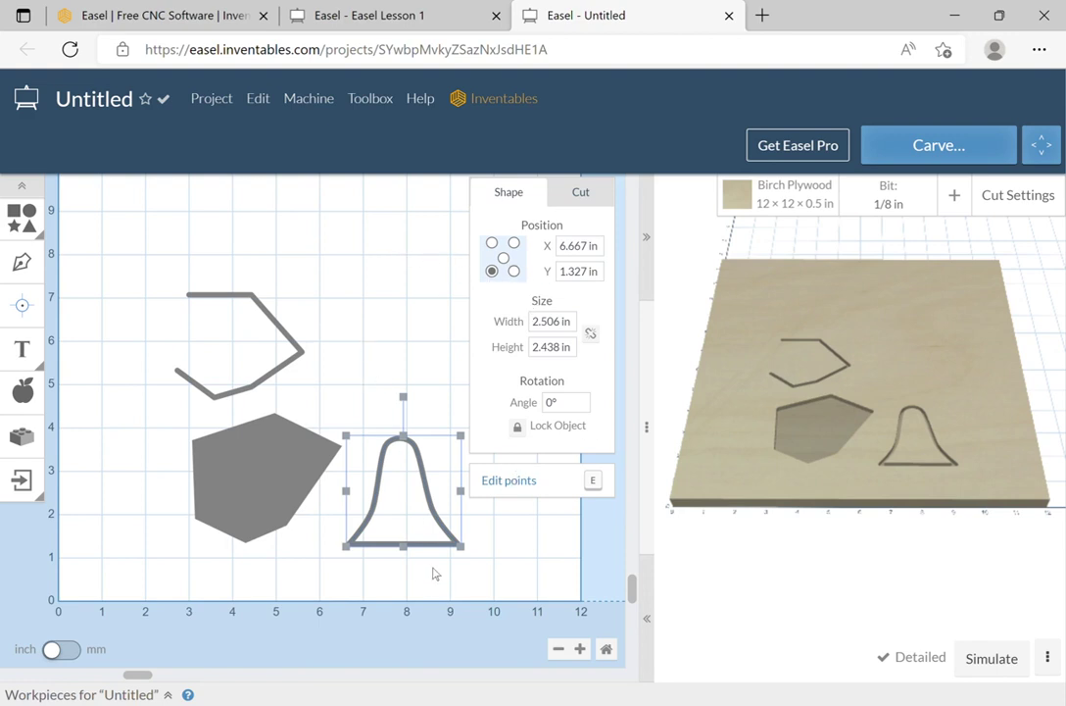
left_click(463, 325)
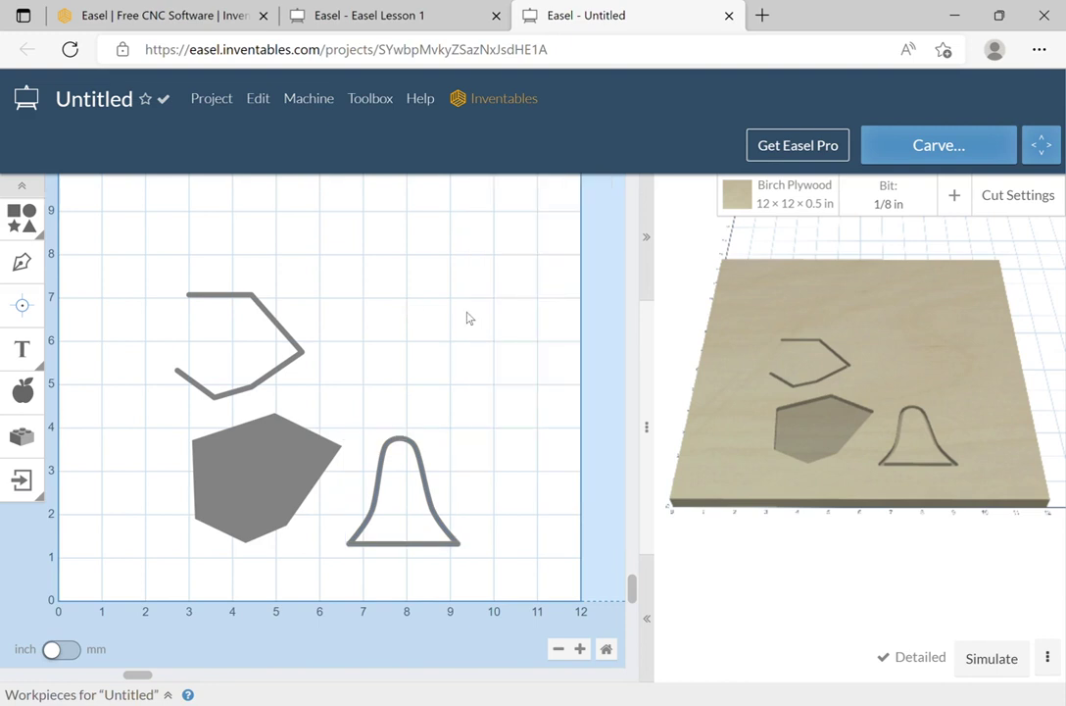
left_click(389, 471)
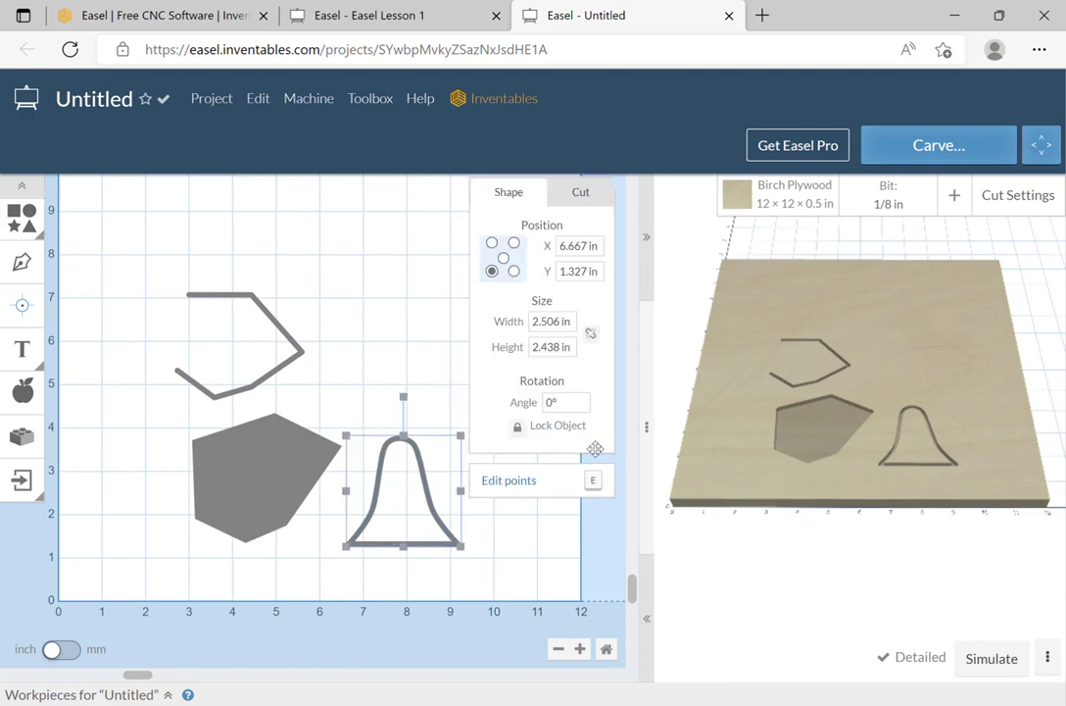
left_click(584, 196)
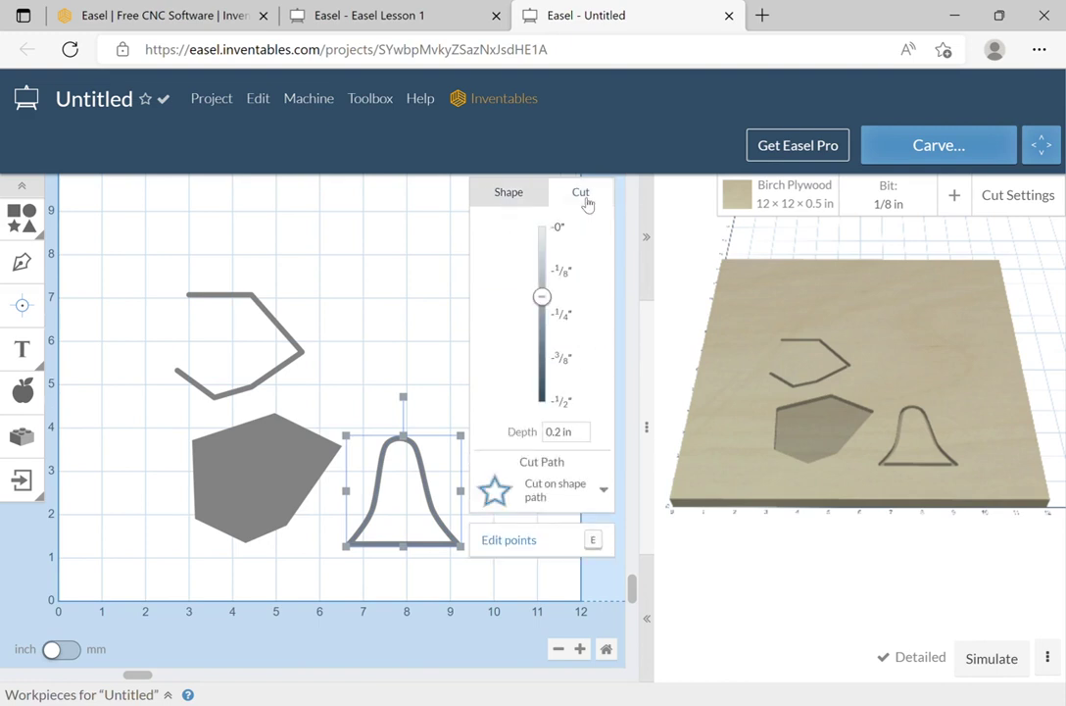
left_click(595, 476)
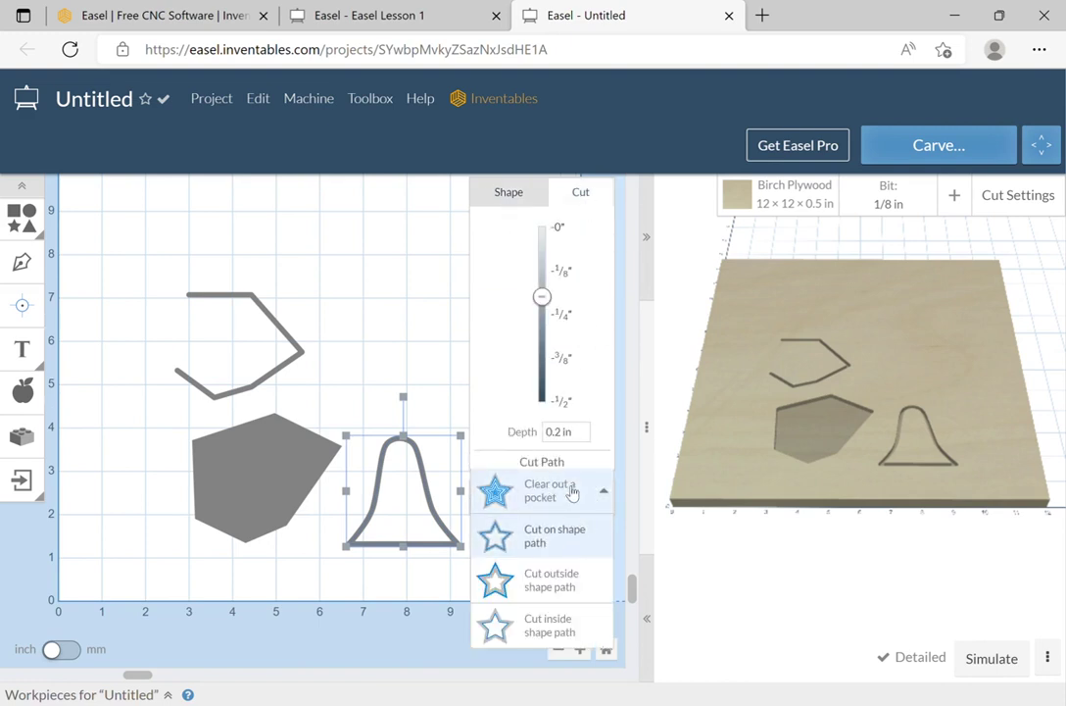
left_click(563, 497)
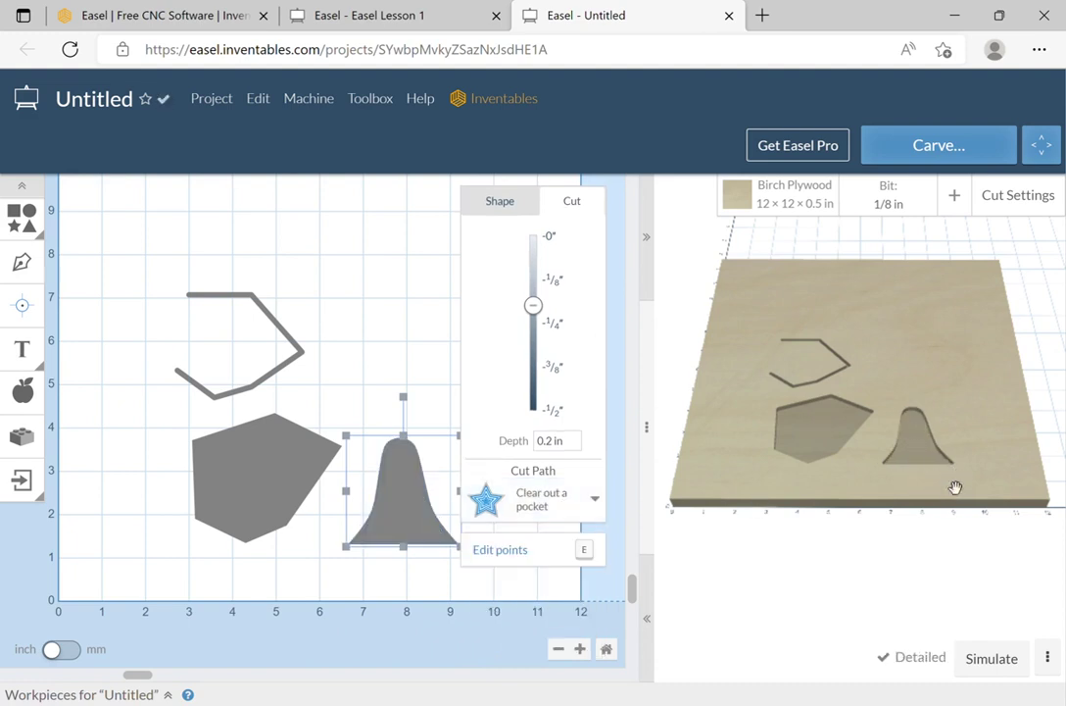
left_click(559, 492)
left_click(461, 270)
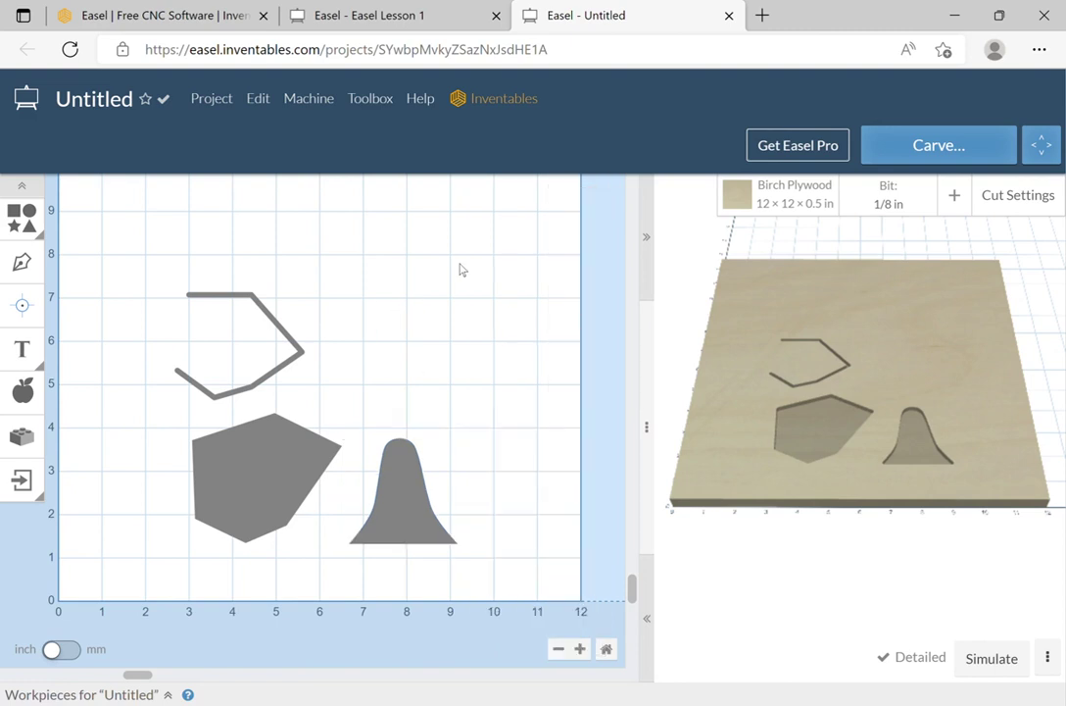
Place a drill point at about X 2 in, Y 2 in, and choose the 1/8 in Single Flute End Mill after trying the 1/4 in bit
left_click(21, 307)
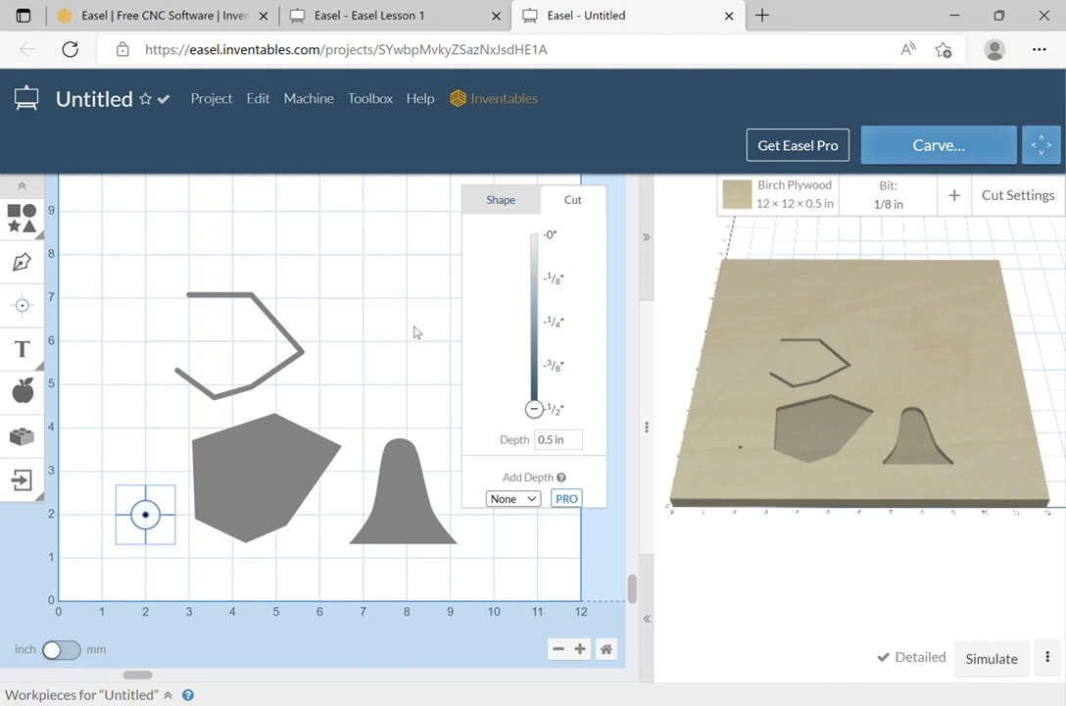
left_click(900, 205)
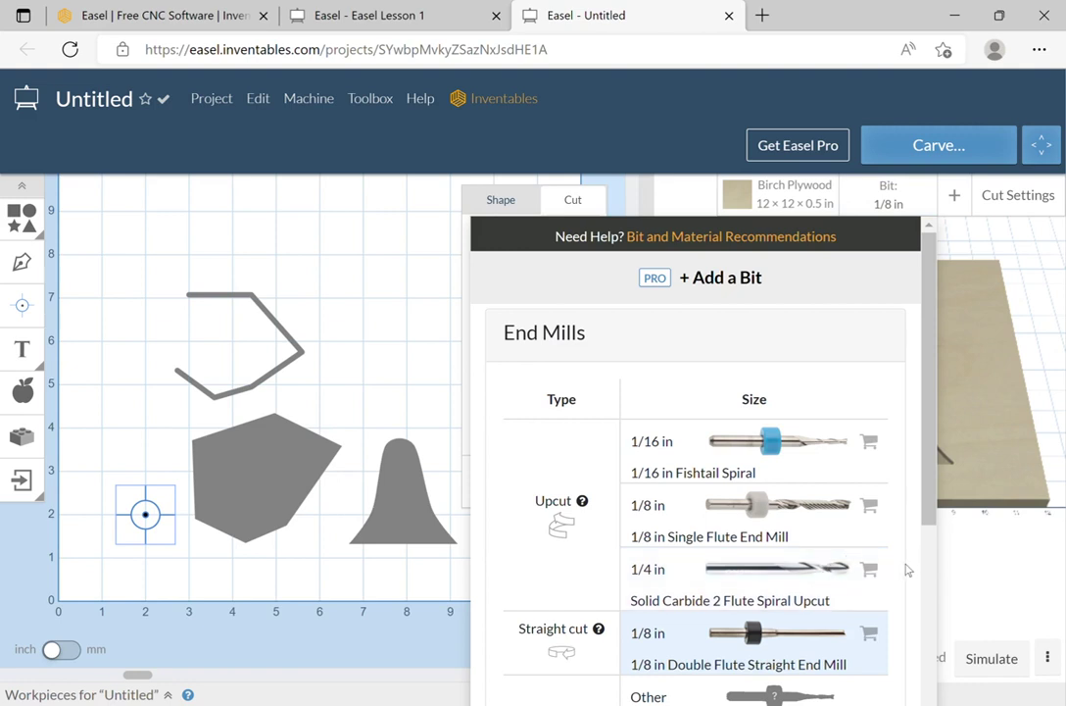
left_click(819, 588)
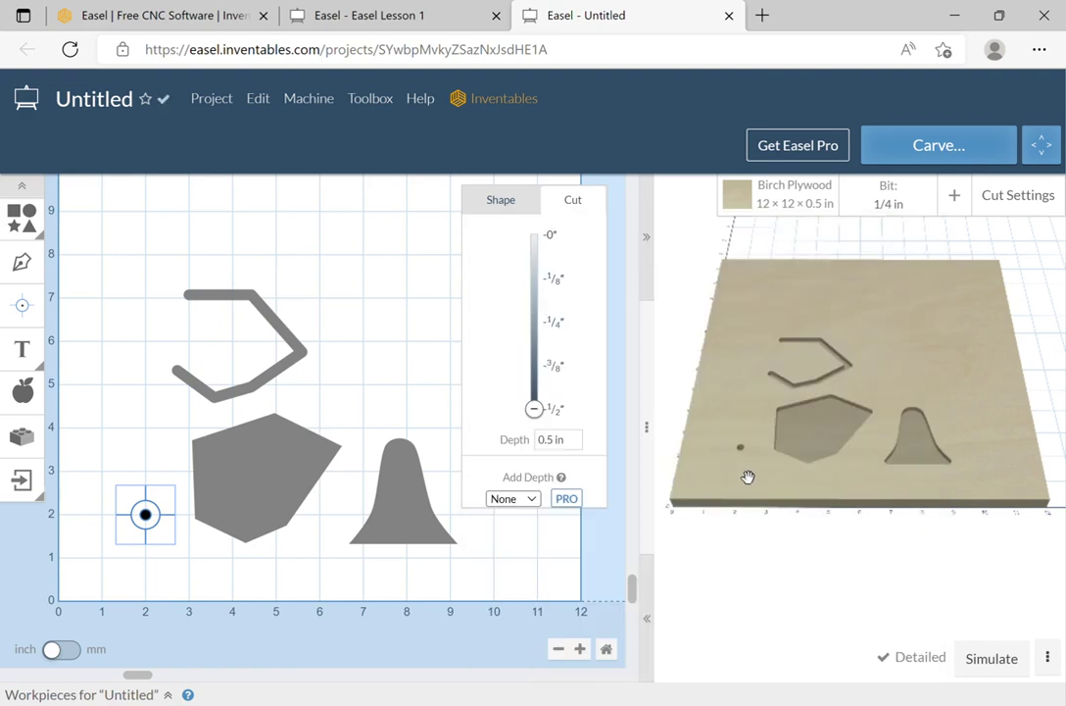
left_click(899, 202)
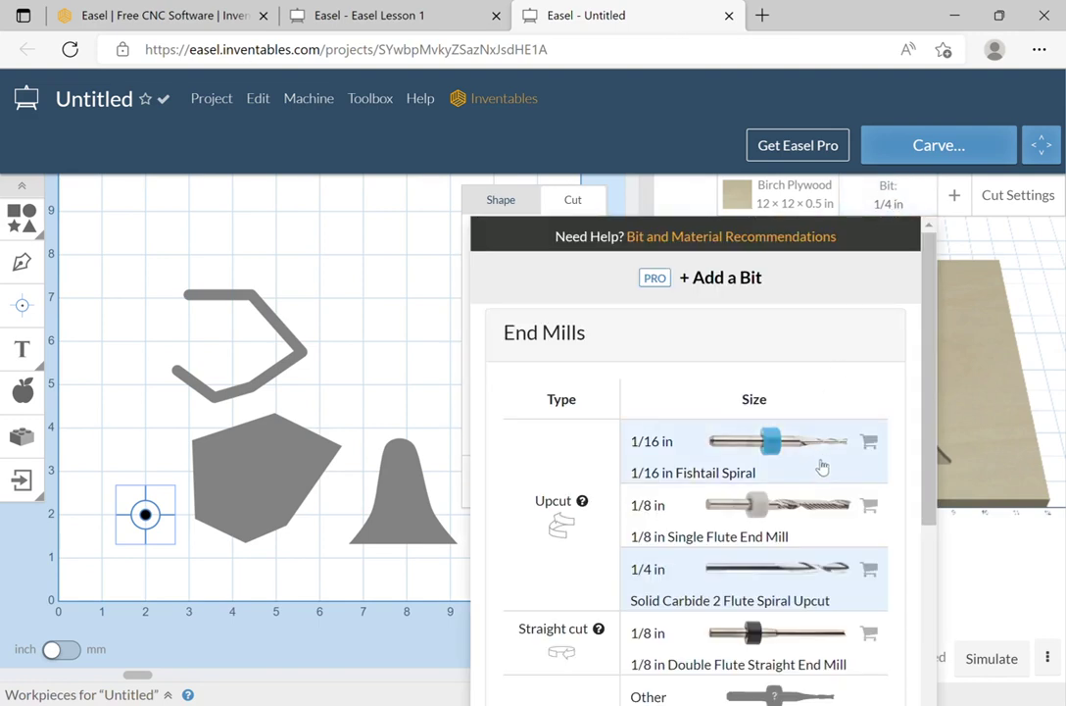
left_click(819, 527)
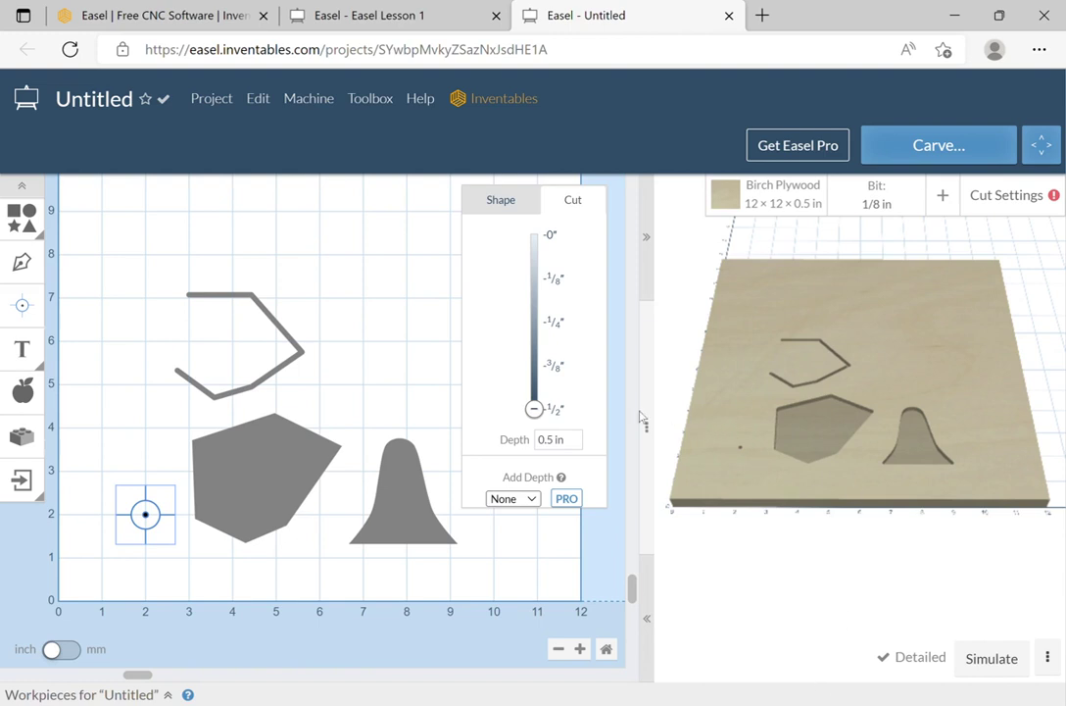
Set the drill point's cut depth to 0.25 in and deselect it
left_click_drag(542, 409, 535, 319)
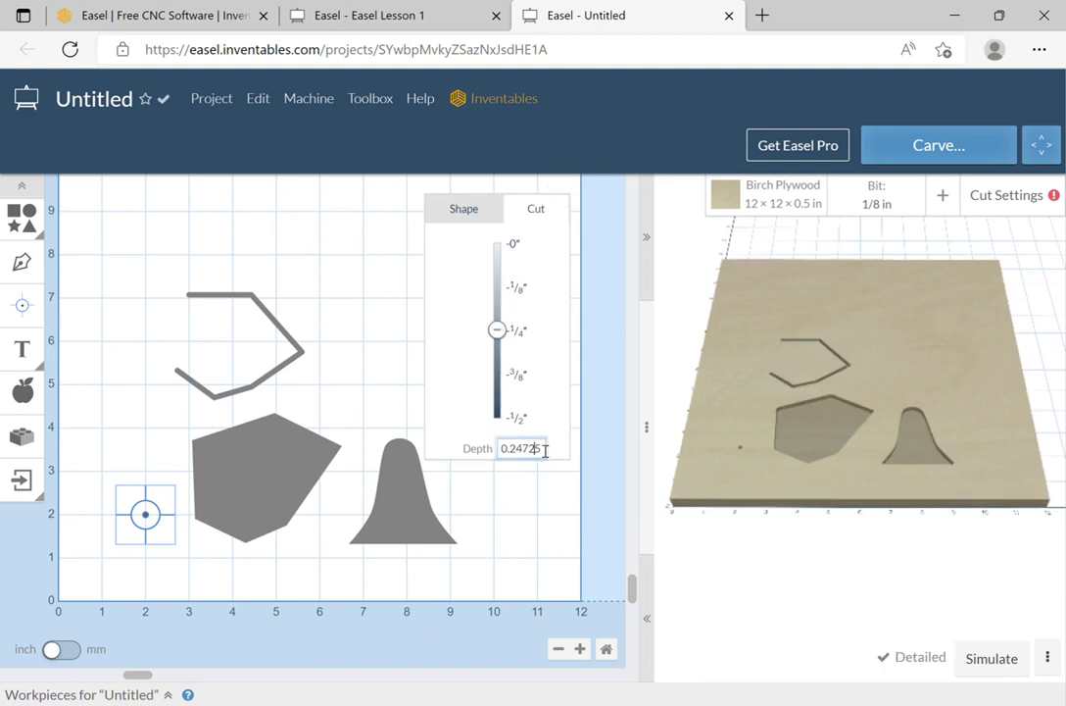
left_click_drag(532, 448, 474, 447)
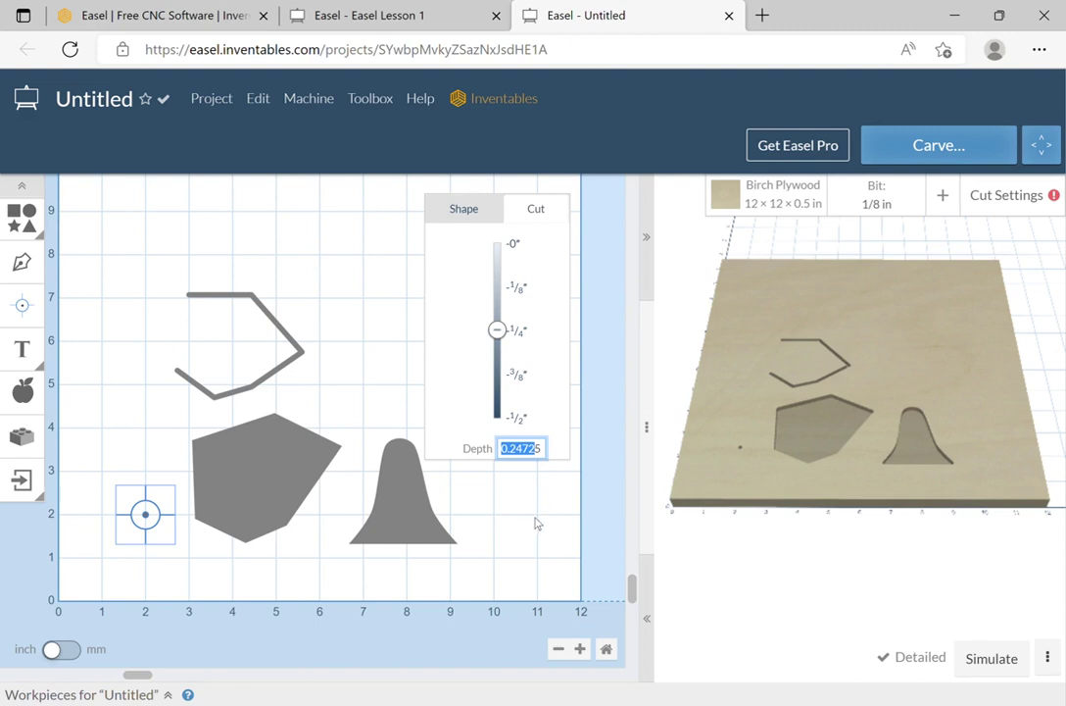
type("0.2")
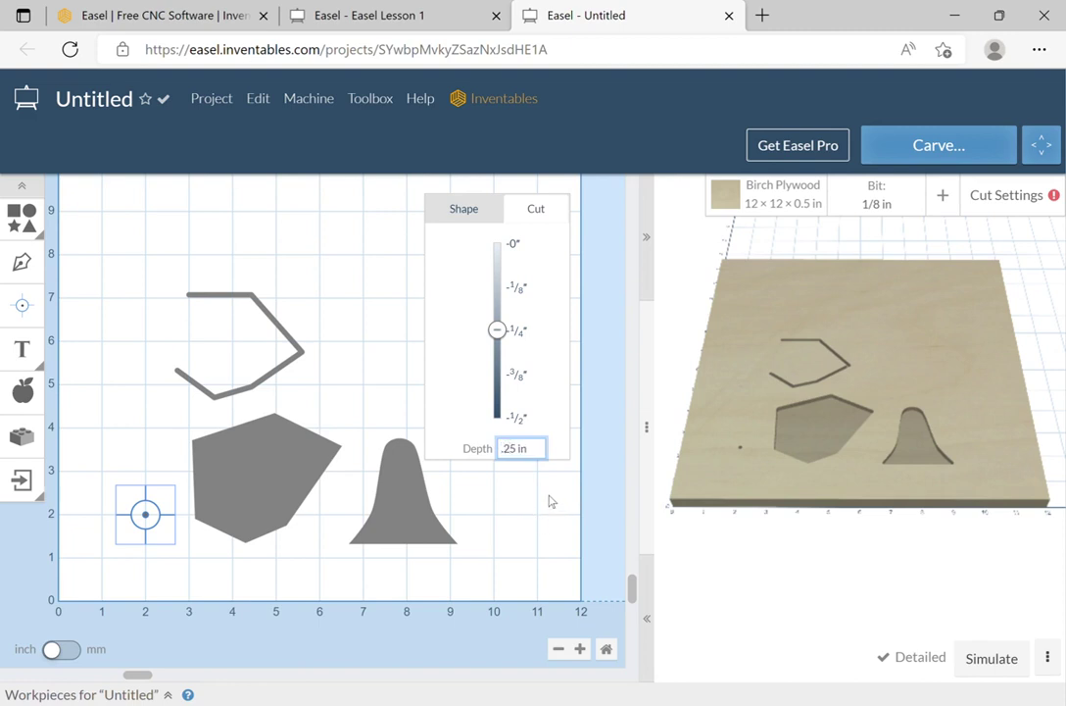
left_click(549, 500)
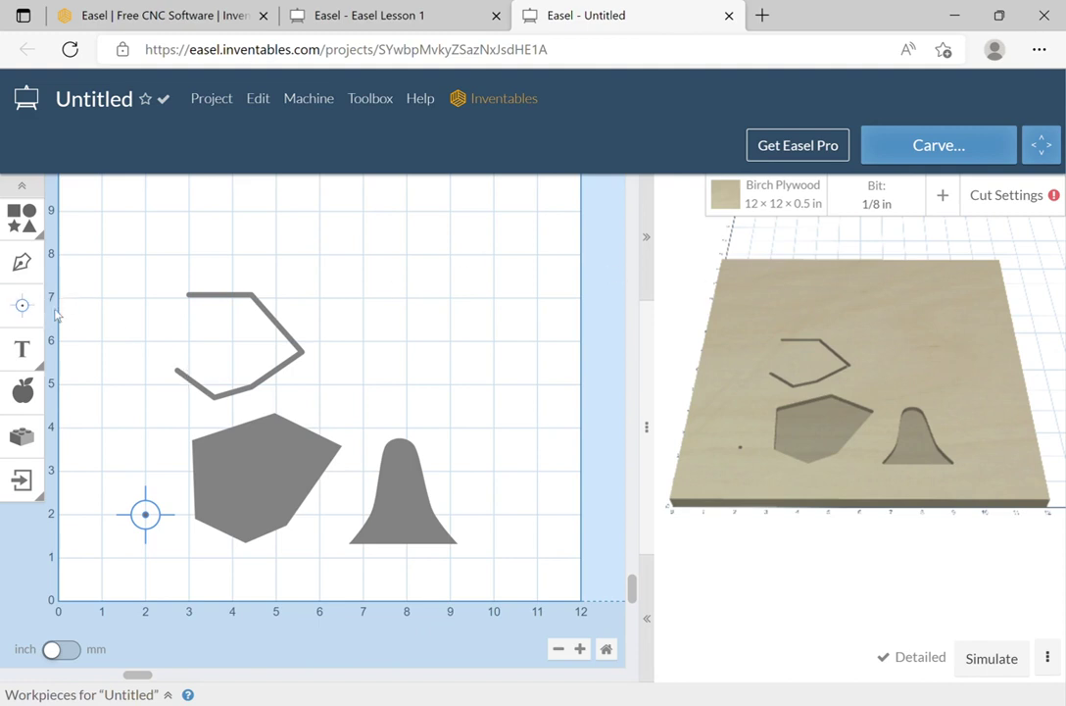
Add the text ABC in the Abril Fatface font
left_click(23, 351)
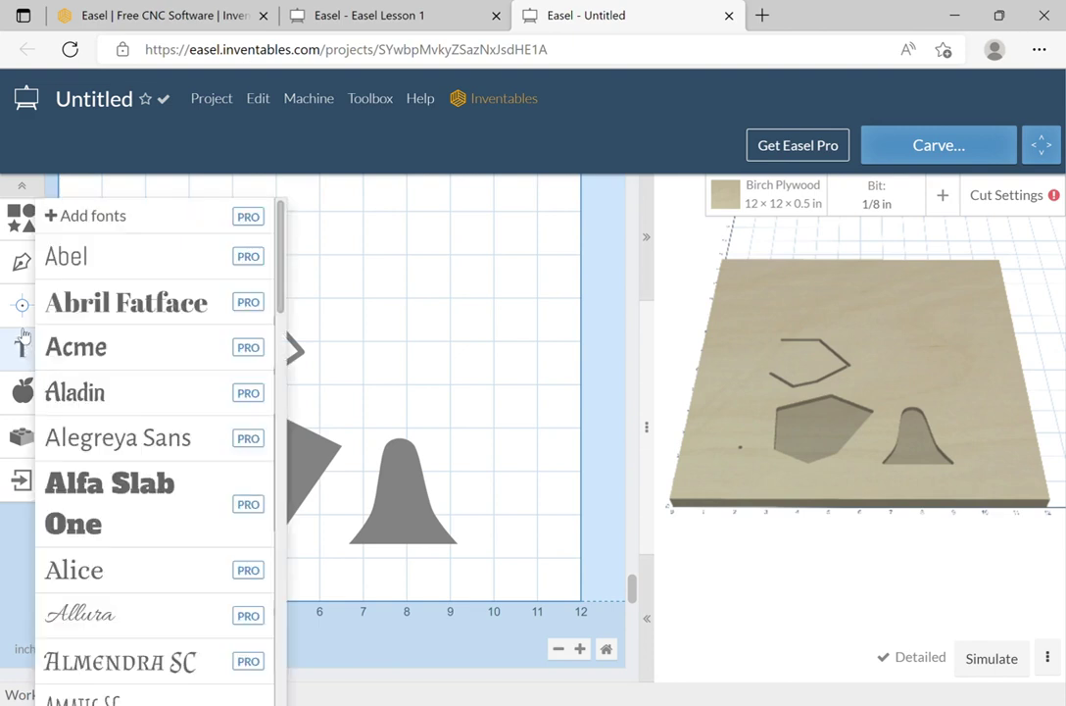
left_click(87, 302)
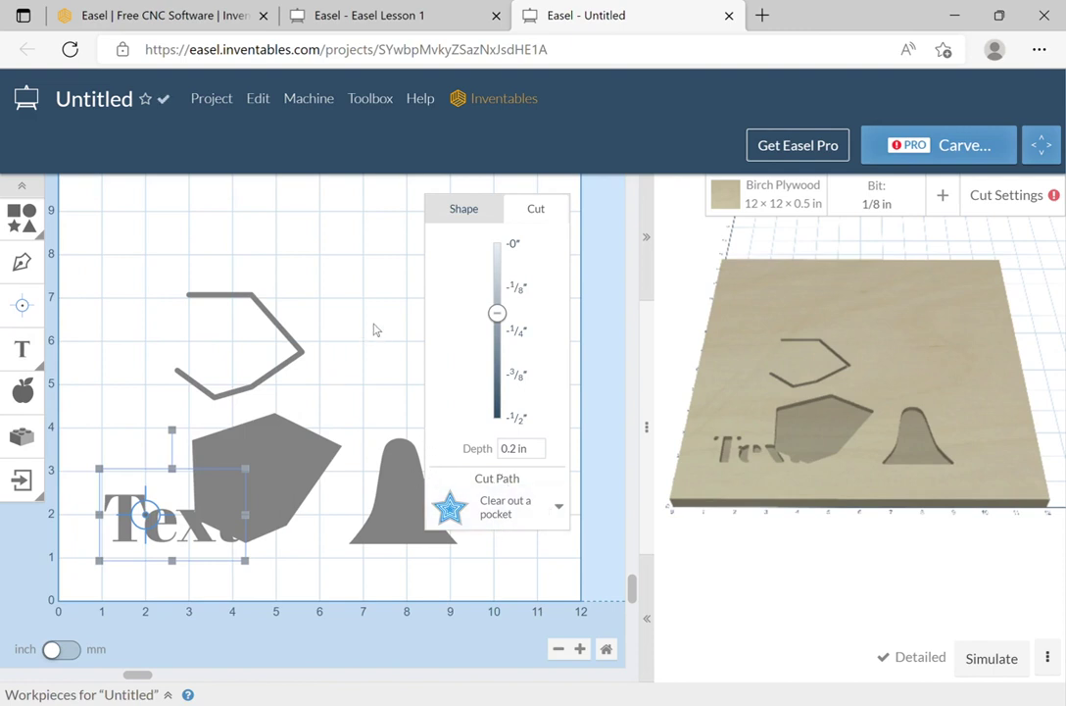
type("ABC")
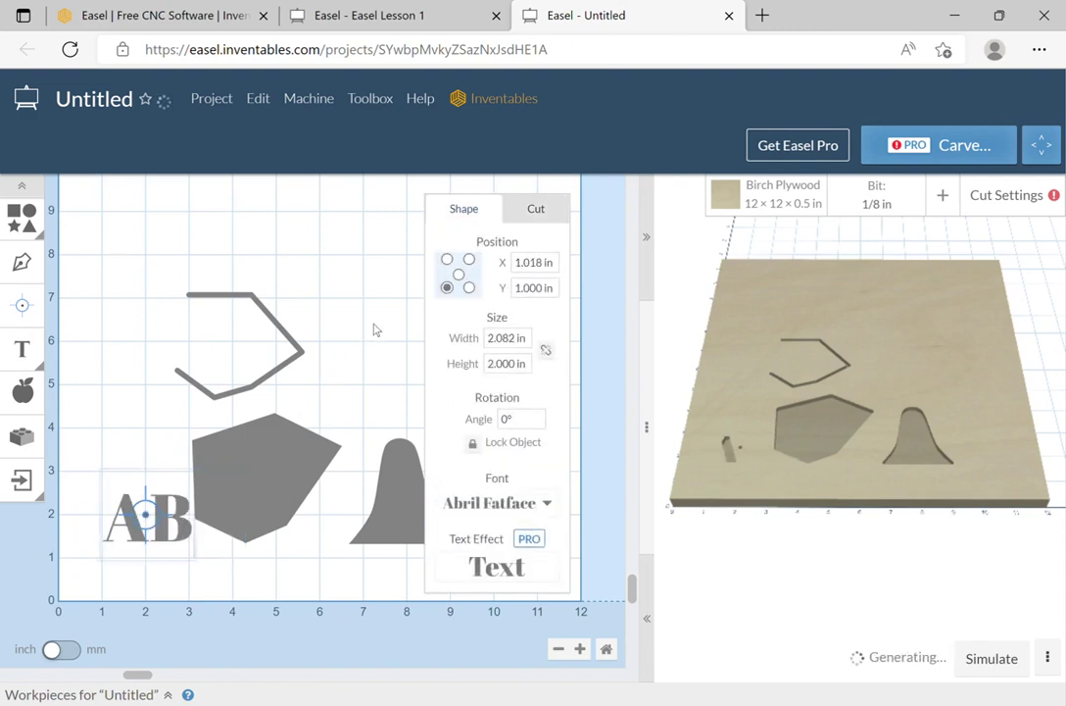
left_click(290, 593)
Move the ABC text up onto the open polyline and resize it to about 2.57 in wide and 1.11 in high
left_click(154, 530)
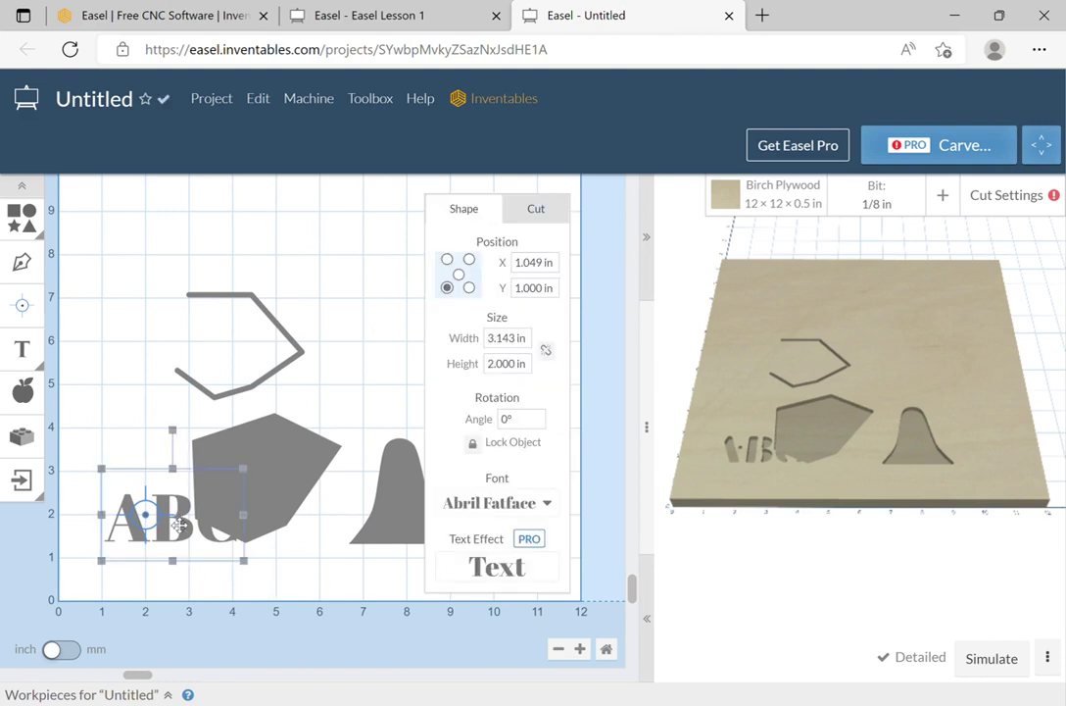
left_click_drag(154, 530, 162, 338)
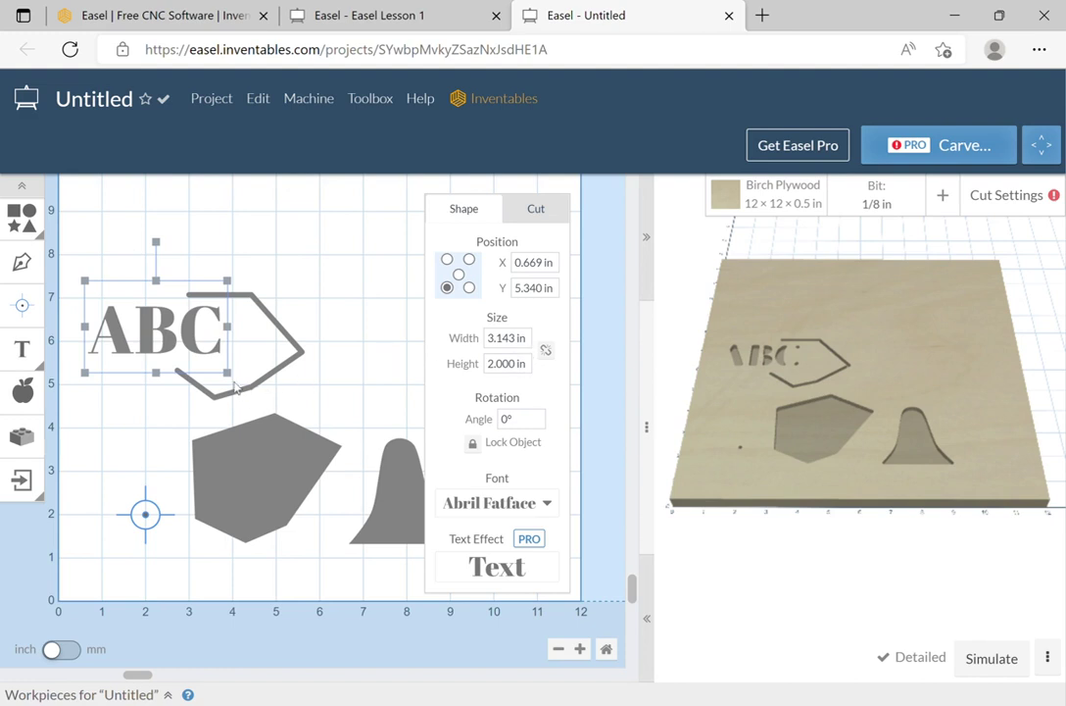
left_click_drag(235, 383, 257, 324)
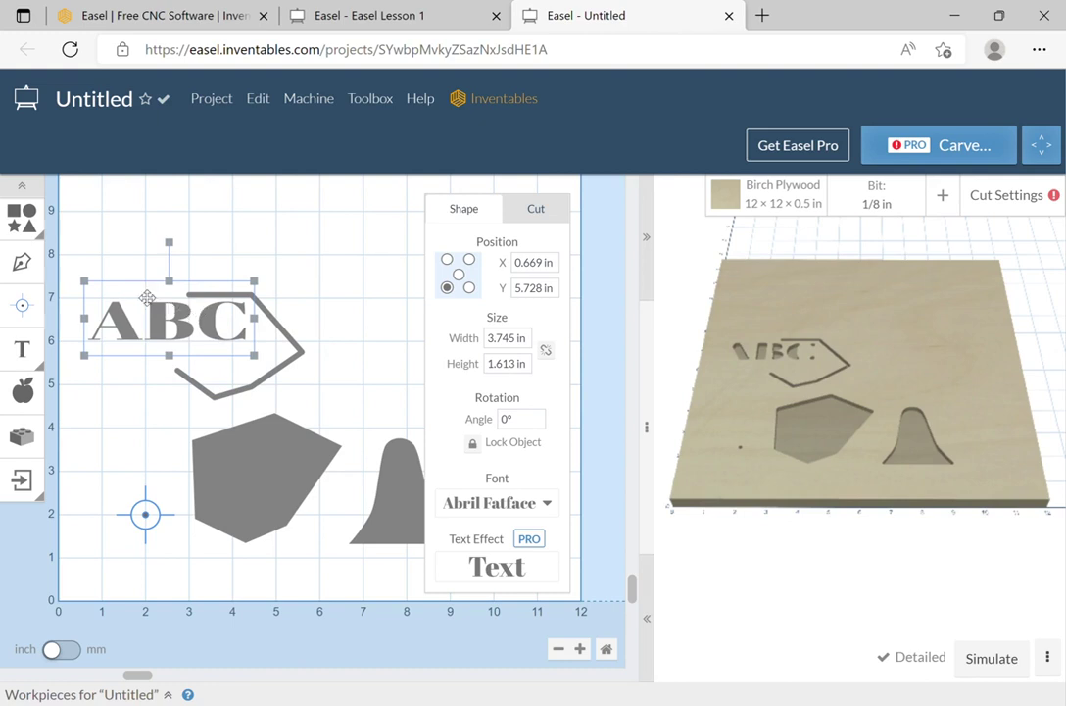
left_click_drag(89, 286, 144, 314)
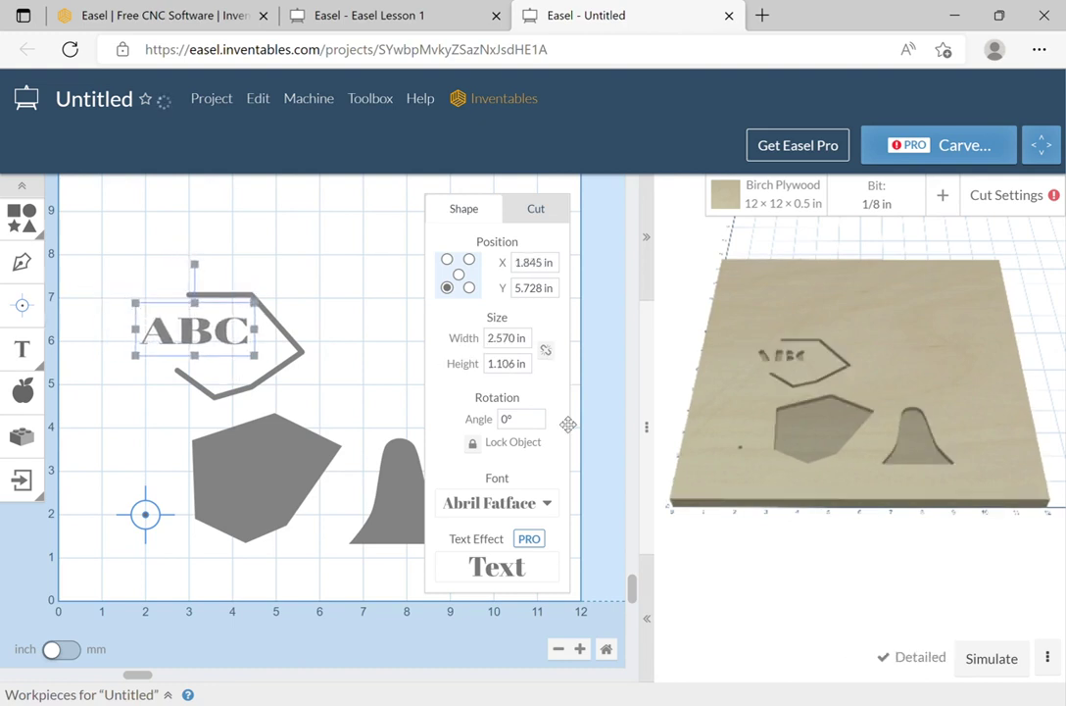
Change the ABC text's font to Amatic SC
left_click(516, 503)
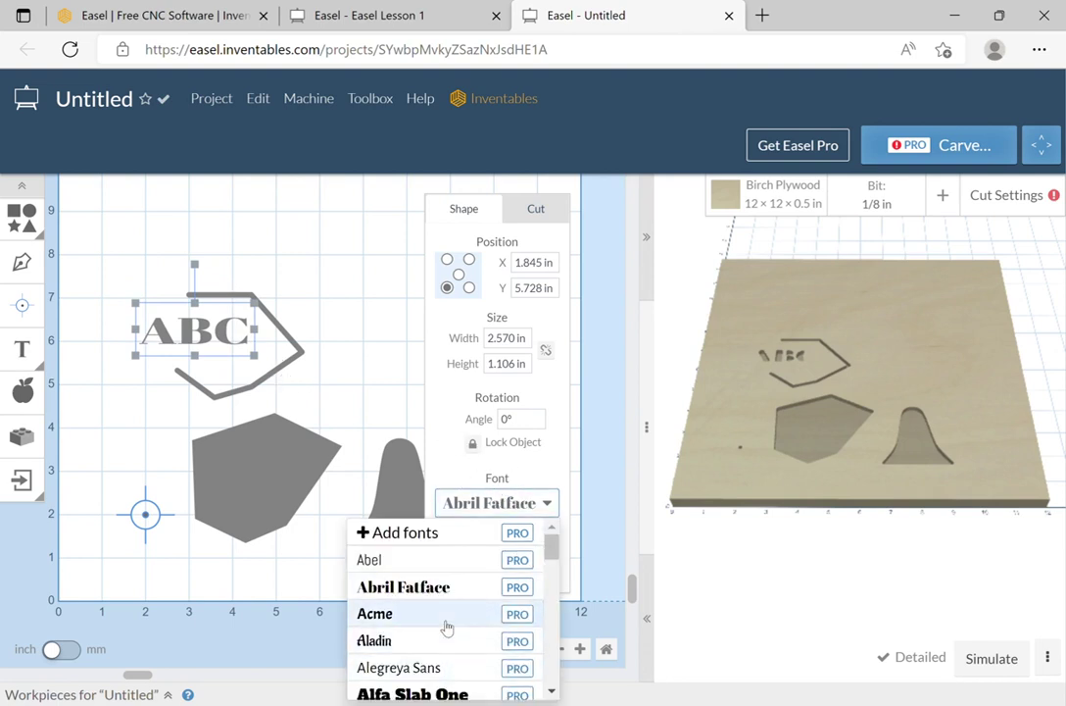
scroll(446, 622, "down", 1)
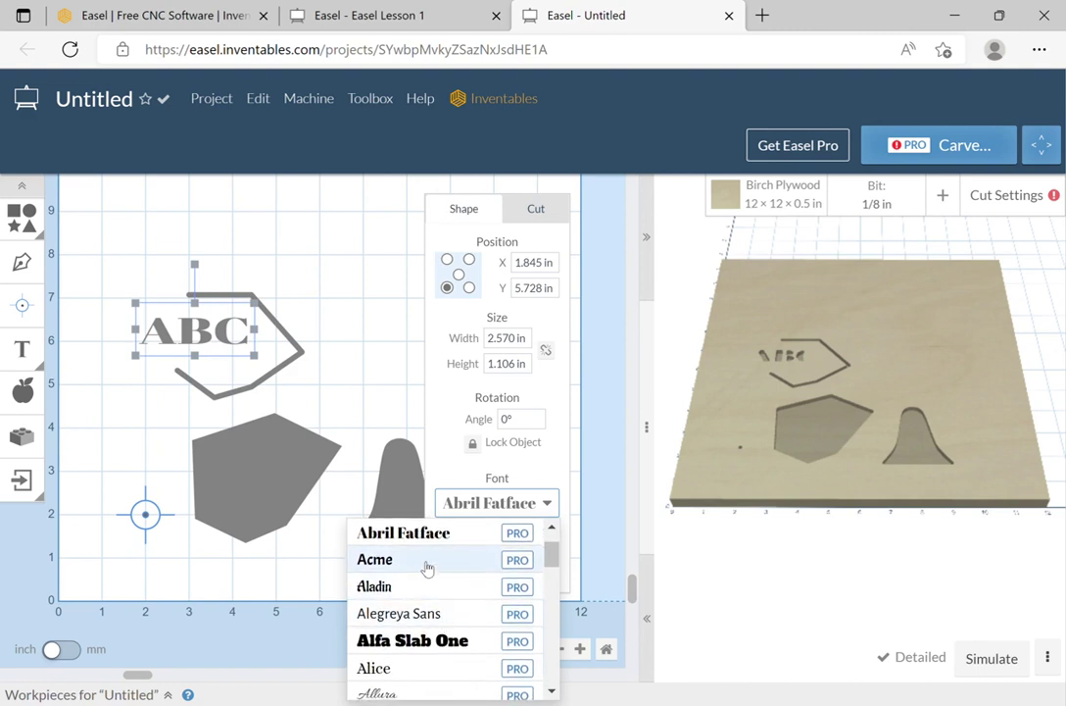
scroll(416, 564, "down", 1)
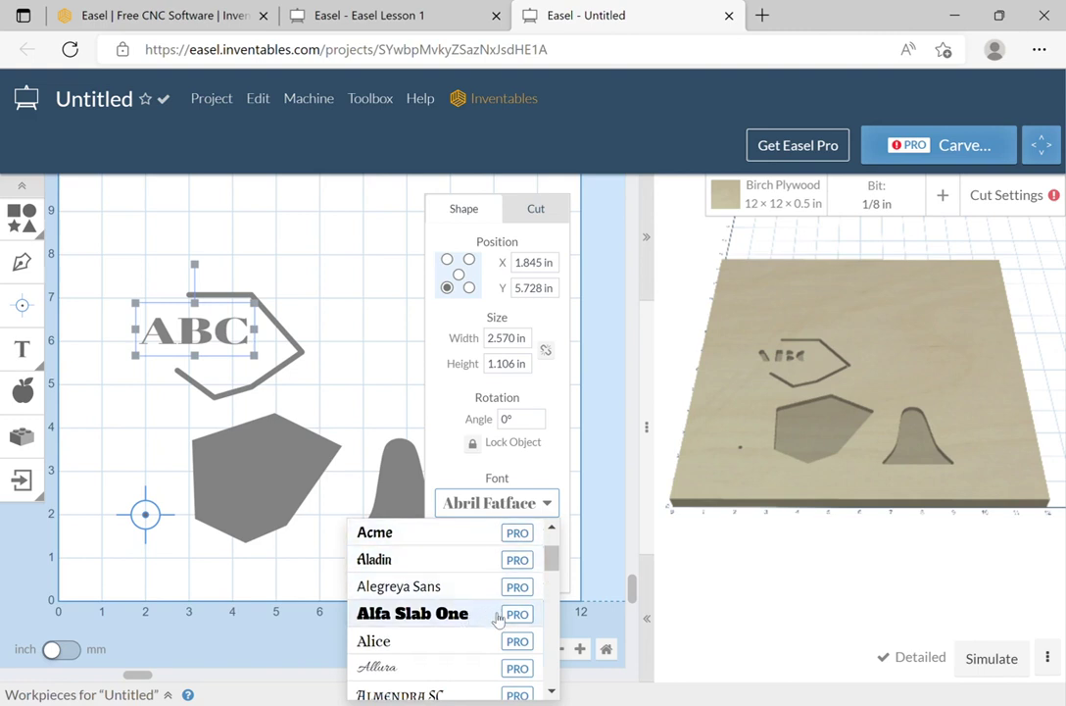
scroll(466, 643, "down", 2)
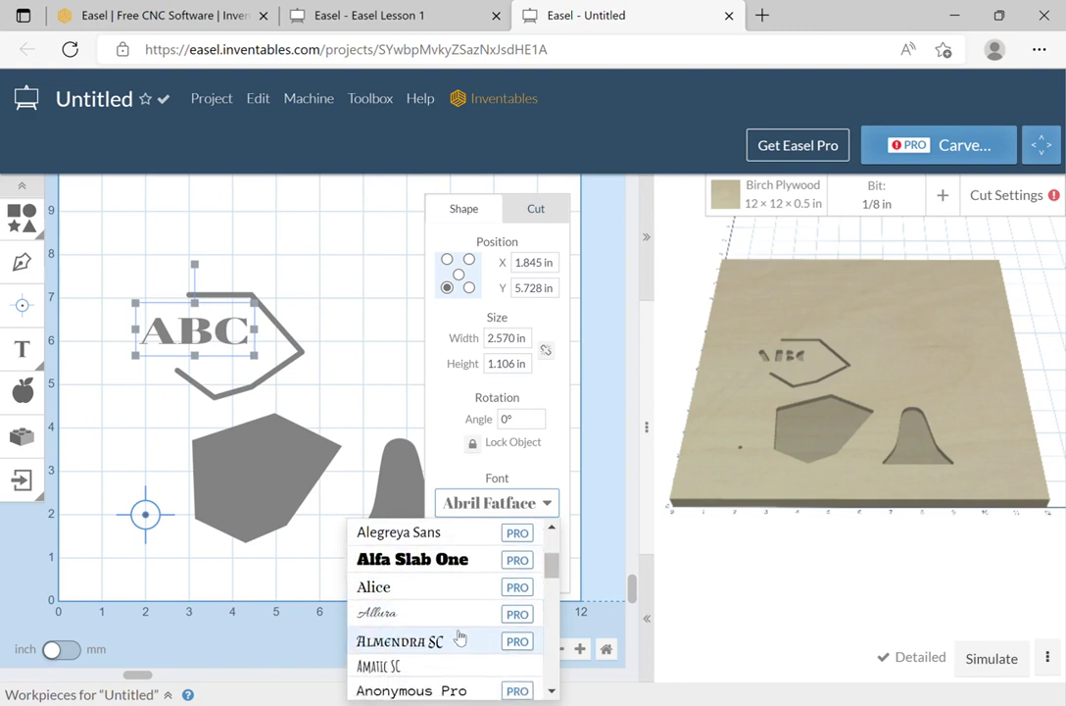
scroll(453, 638, "down", 1)
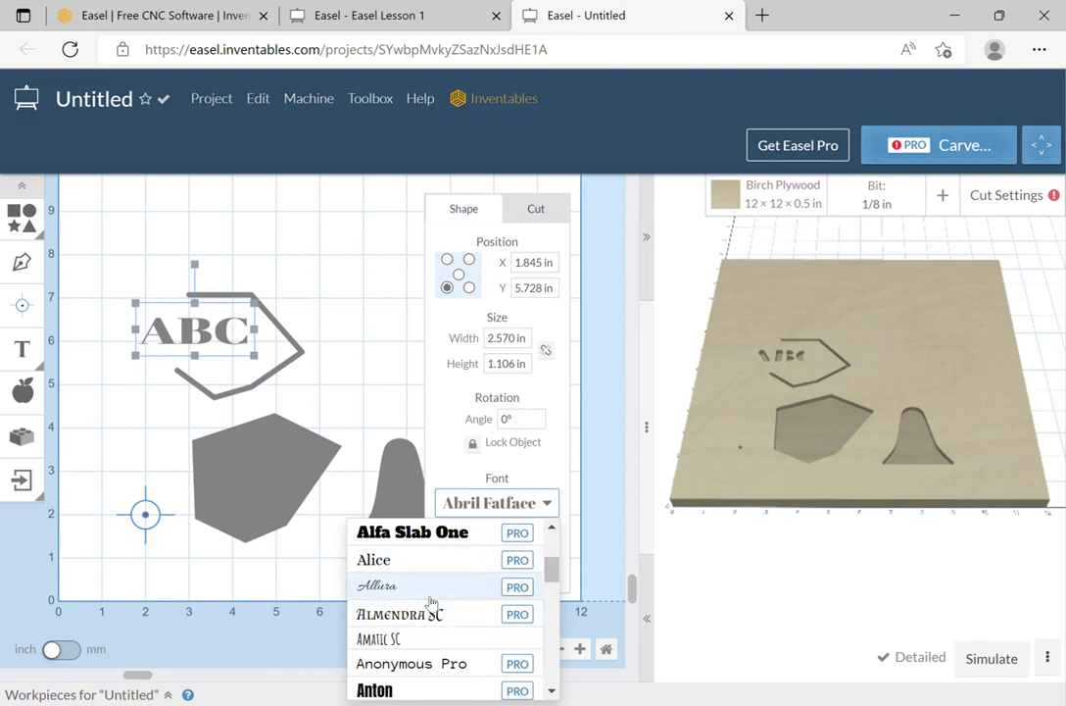
left_click(400, 641)
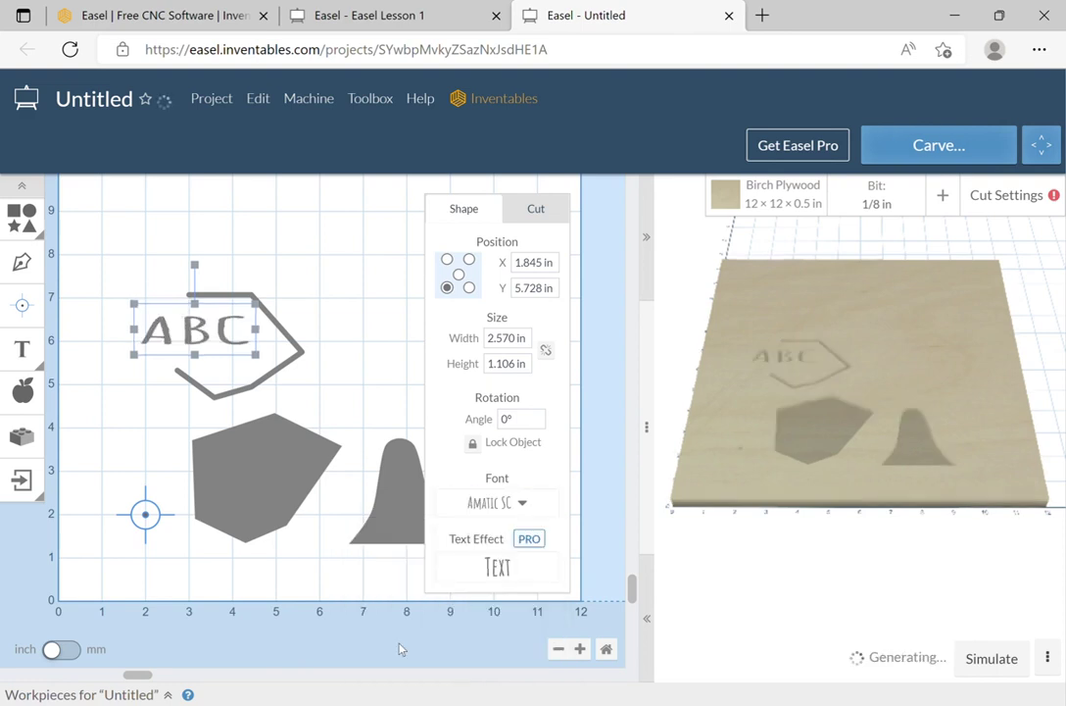
Change the ABC text's font to Bangers
left_click(489, 503)
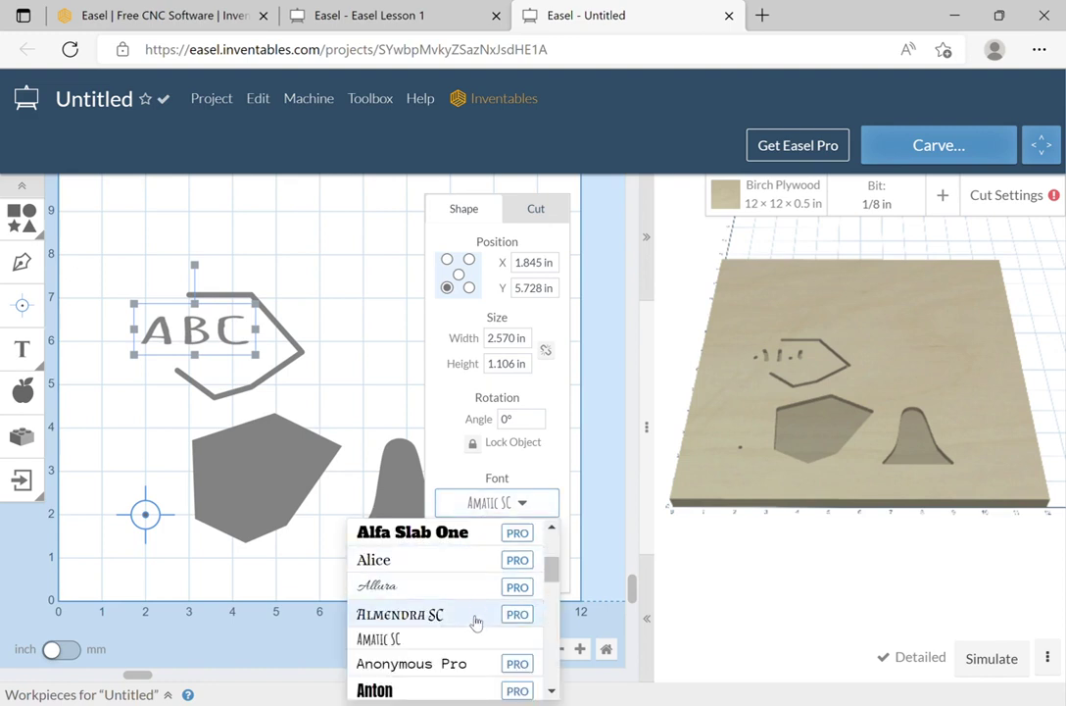
scroll(468, 632, "down", 2)
scroll(463, 637, "down", 3)
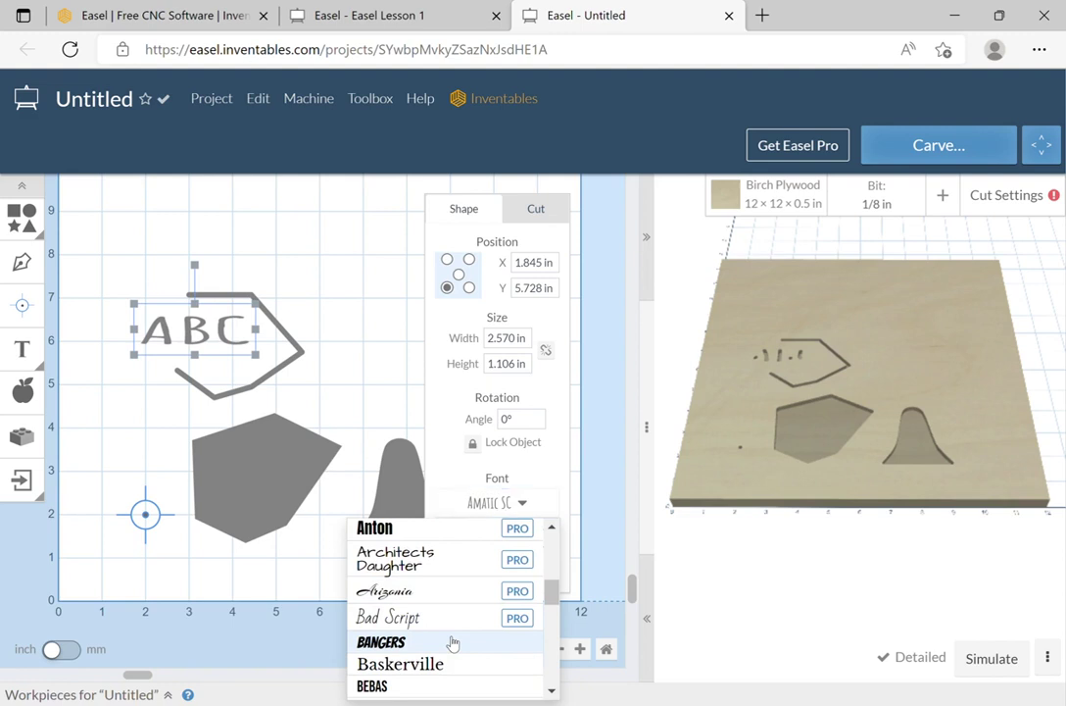
left_click(451, 641)
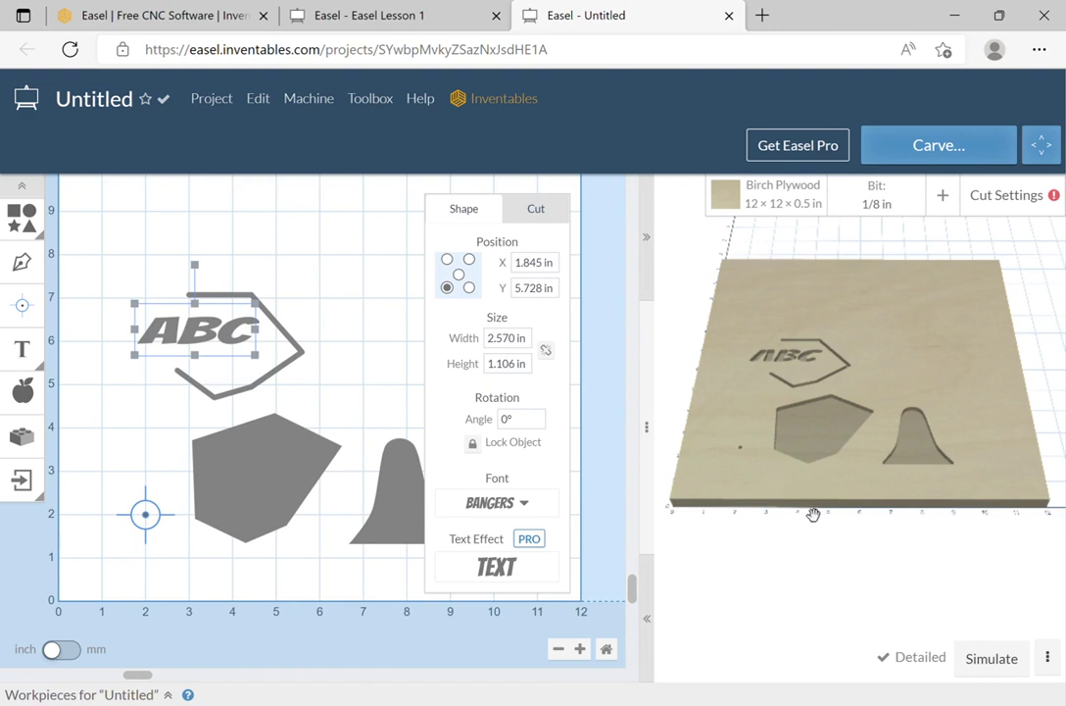
Enlarge the ABC text to about 4.07 × 1.75 in and move it above the open polyline, to about X 1.71 in, Y 7.19 in
left_click_drag(803, 515, 808, 650)
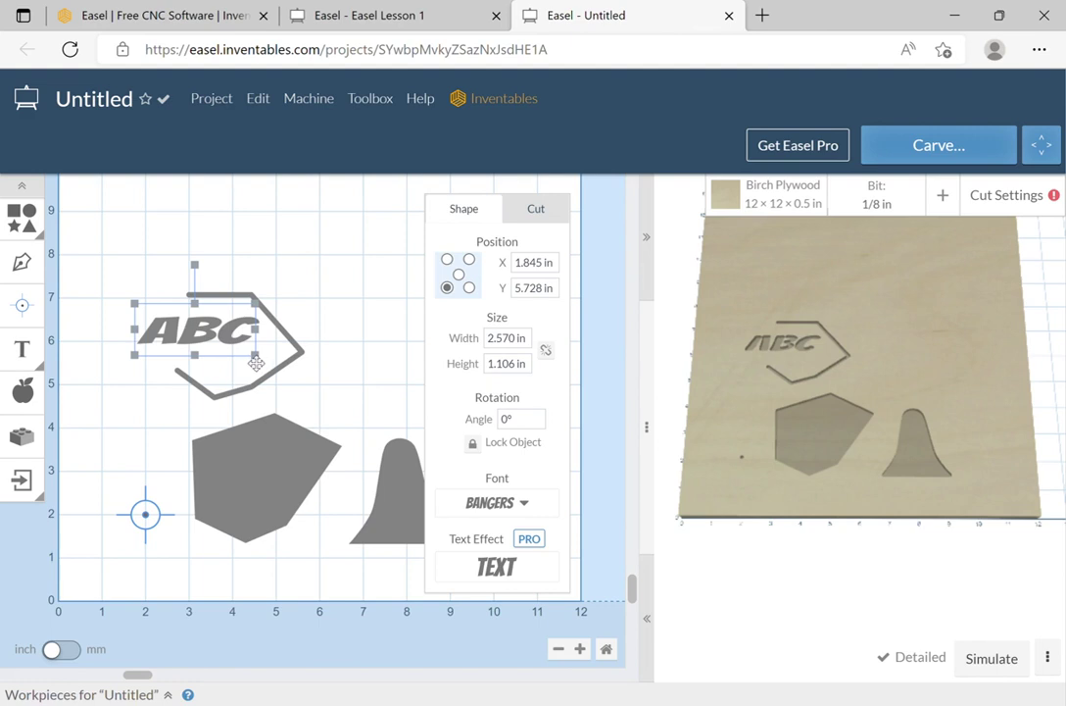
left_click_drag(260, 361, 324, 406)
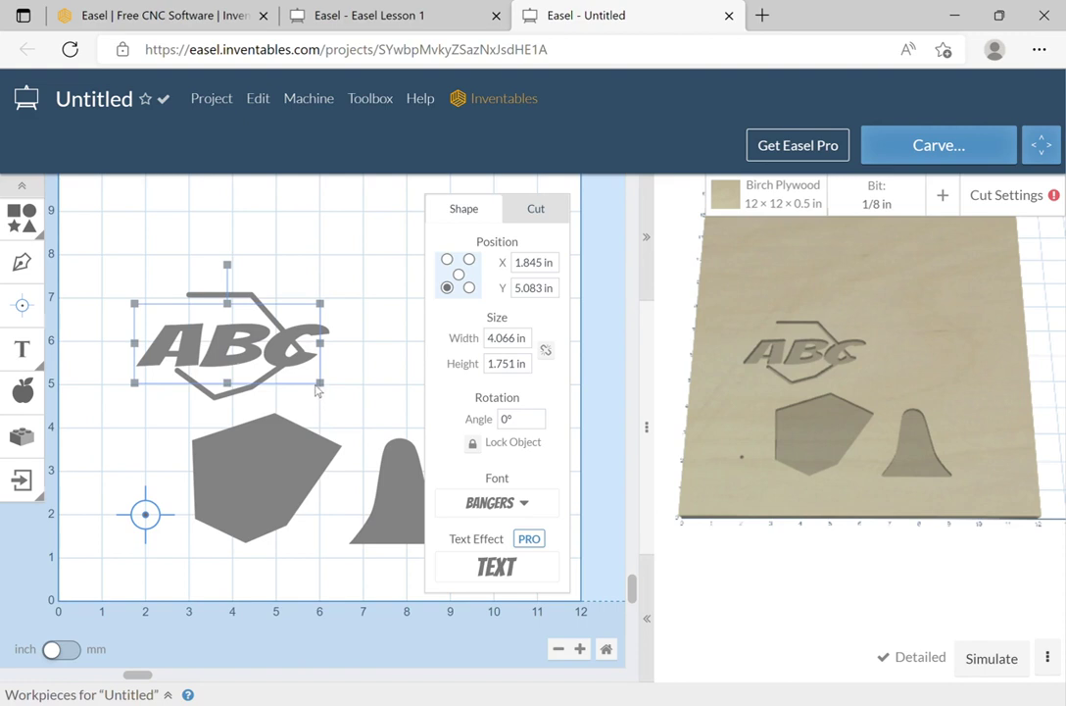
left_click_drag(327, 390, 322, 294)
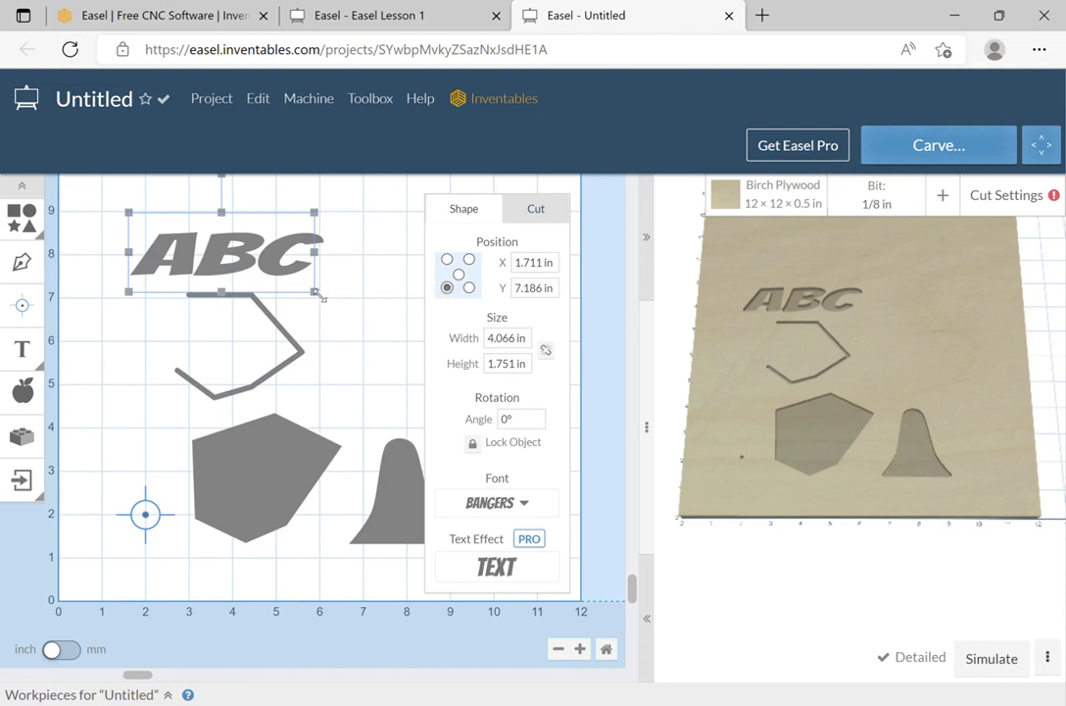
Shrink the ABC text to about 2.47 × 1.06 in and switch the bit to the 1/16 in Fishtail Spiral
left_click_drag(321, 296, 246, 270)
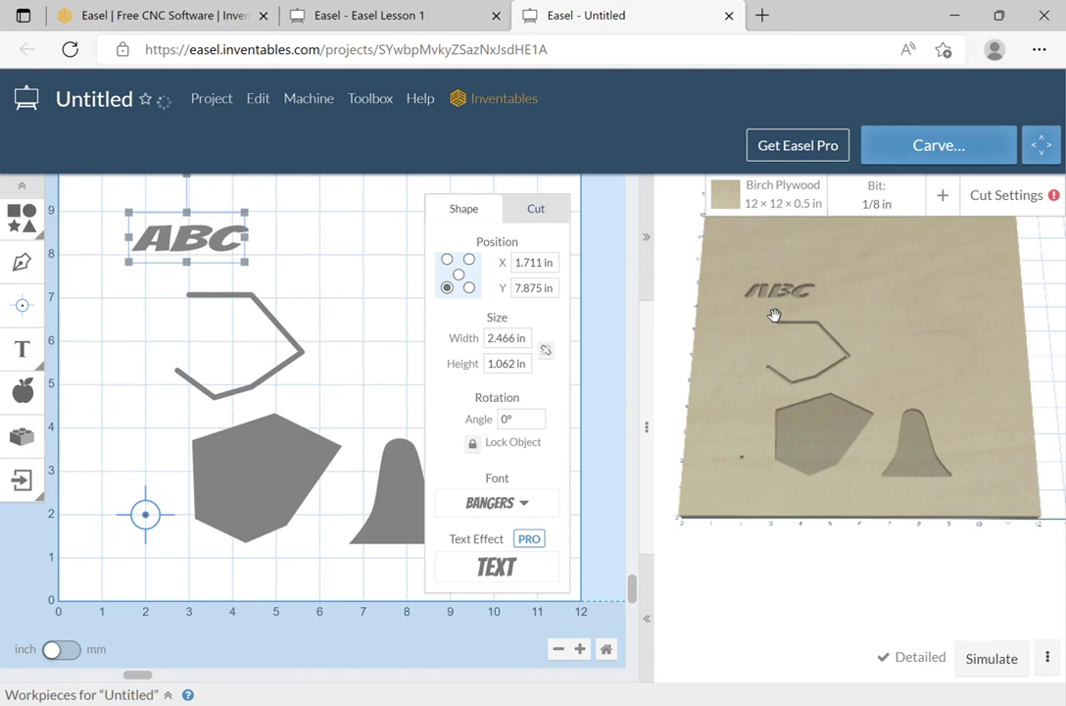
left_click(877, 201)
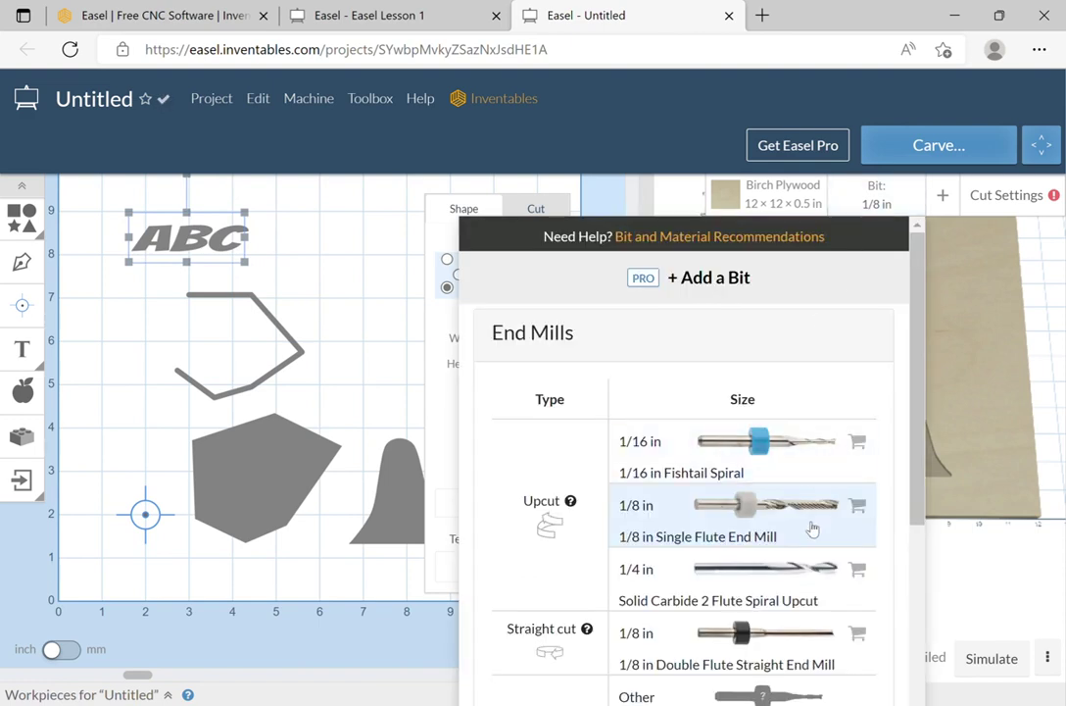
left_click(759, 446)
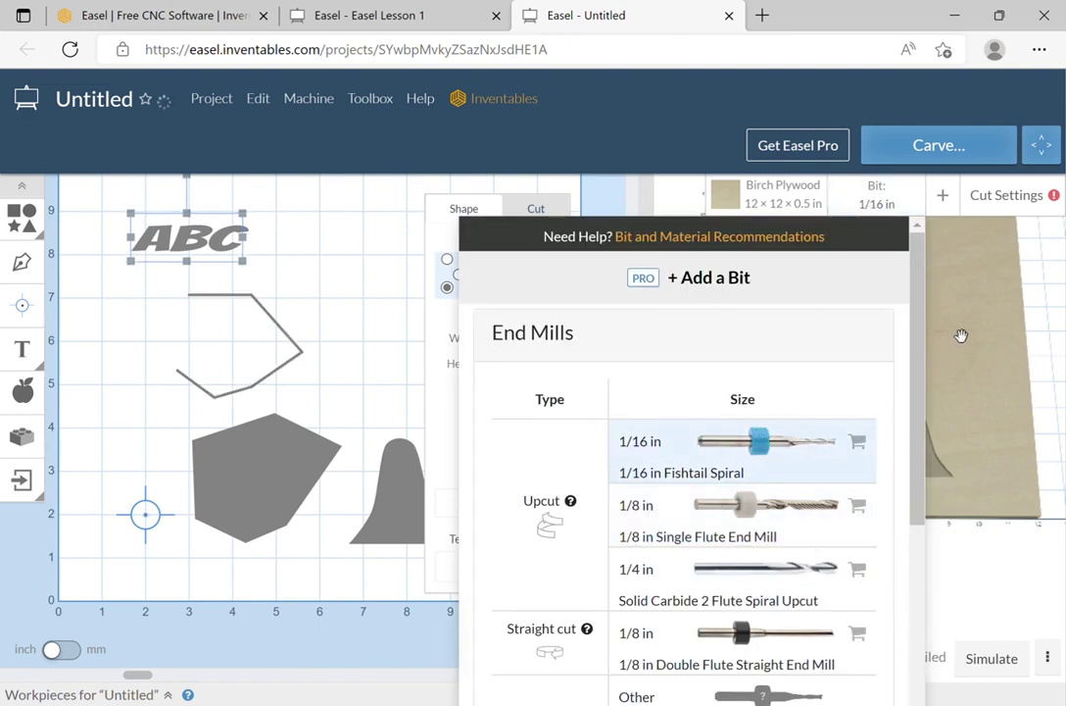
left_click(961, 335)
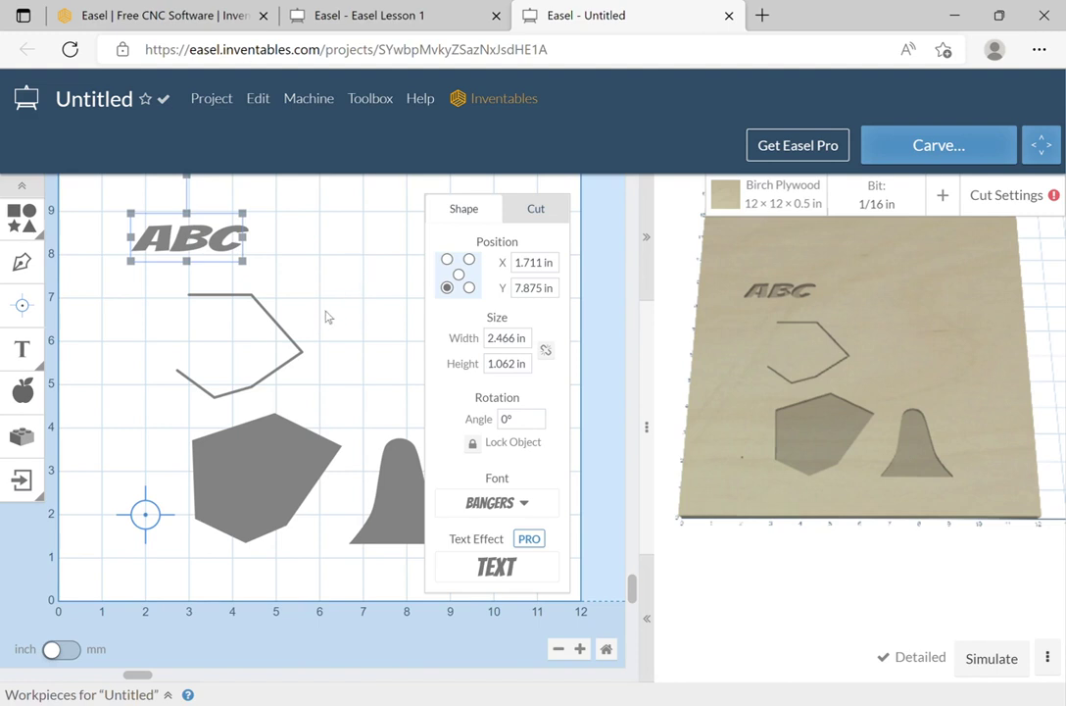
Change the ABC text's font to Chewy
left_click(185, 224)
left_click(537, 514)
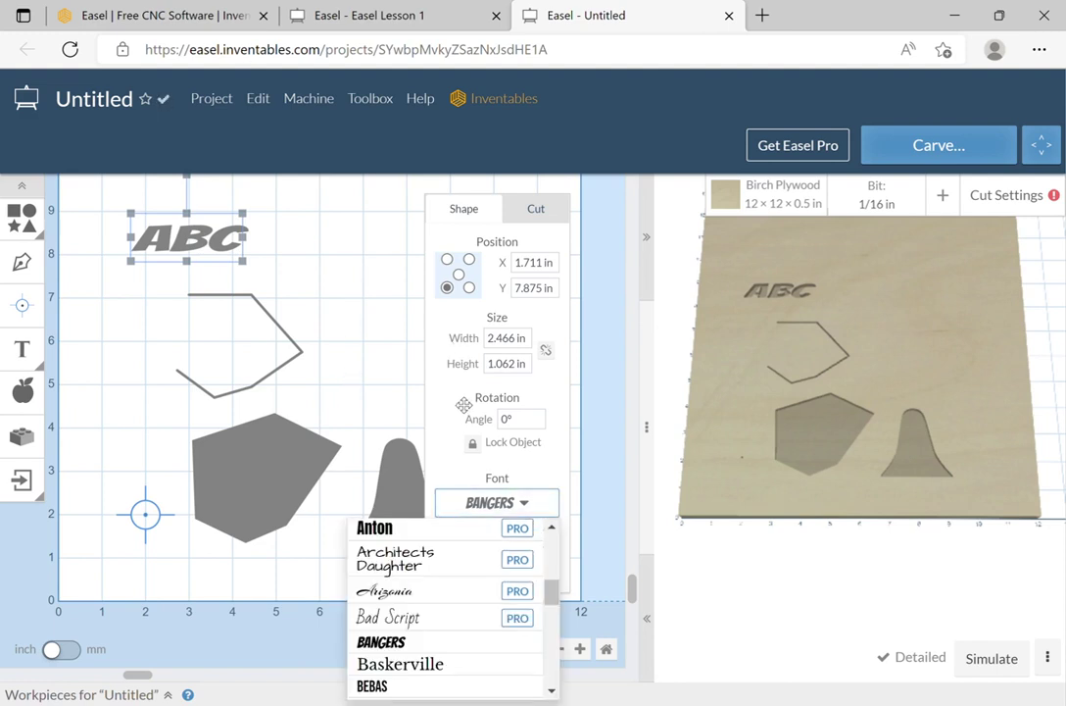
scroll(619, 444, "down", 2)
scroll(488, 581, "down", 3)
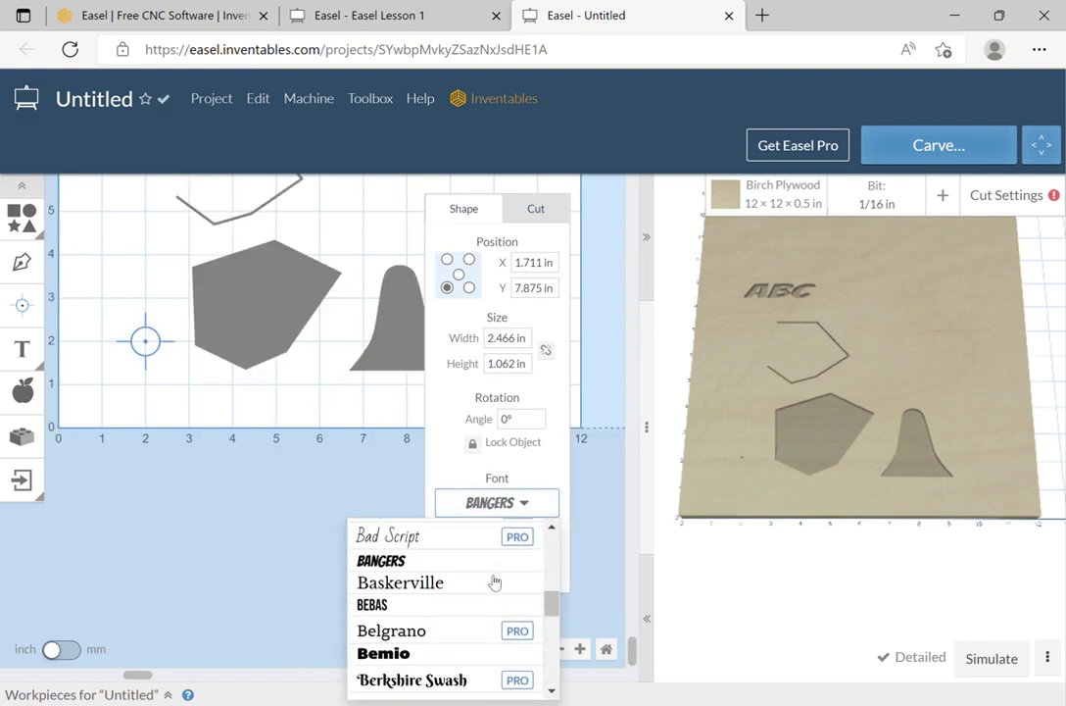
scroll(495, 578, "down", 2)
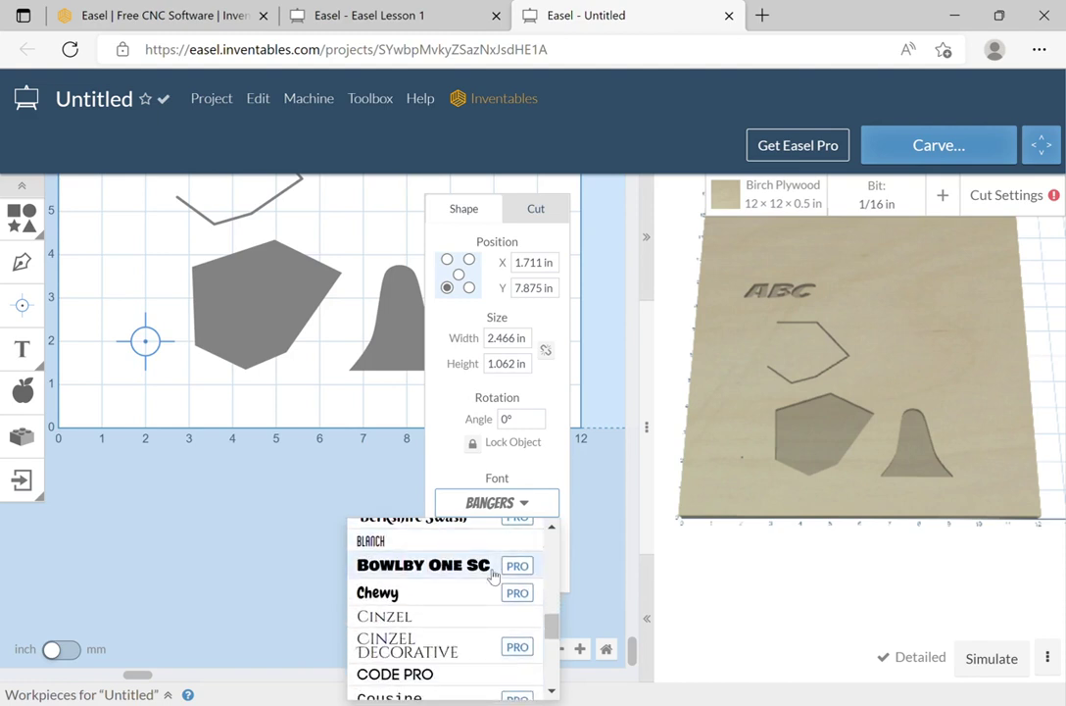
scroll(495, 582, "down", 1)
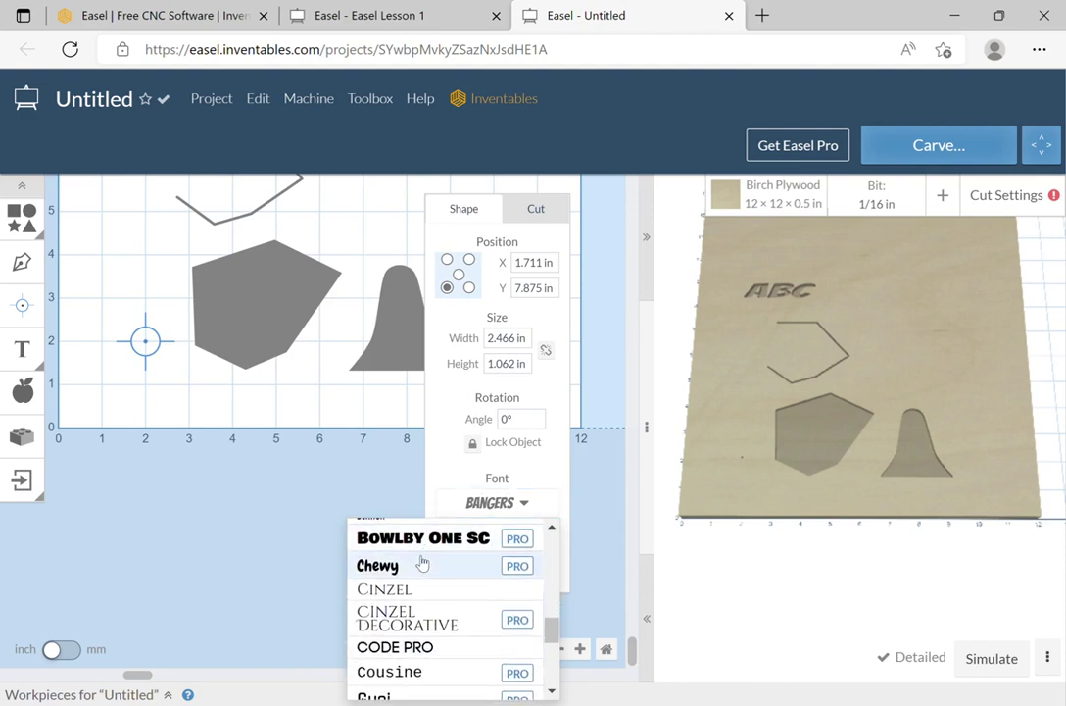
left_click(419, 563)
scroll(344, 276, "up", 3)
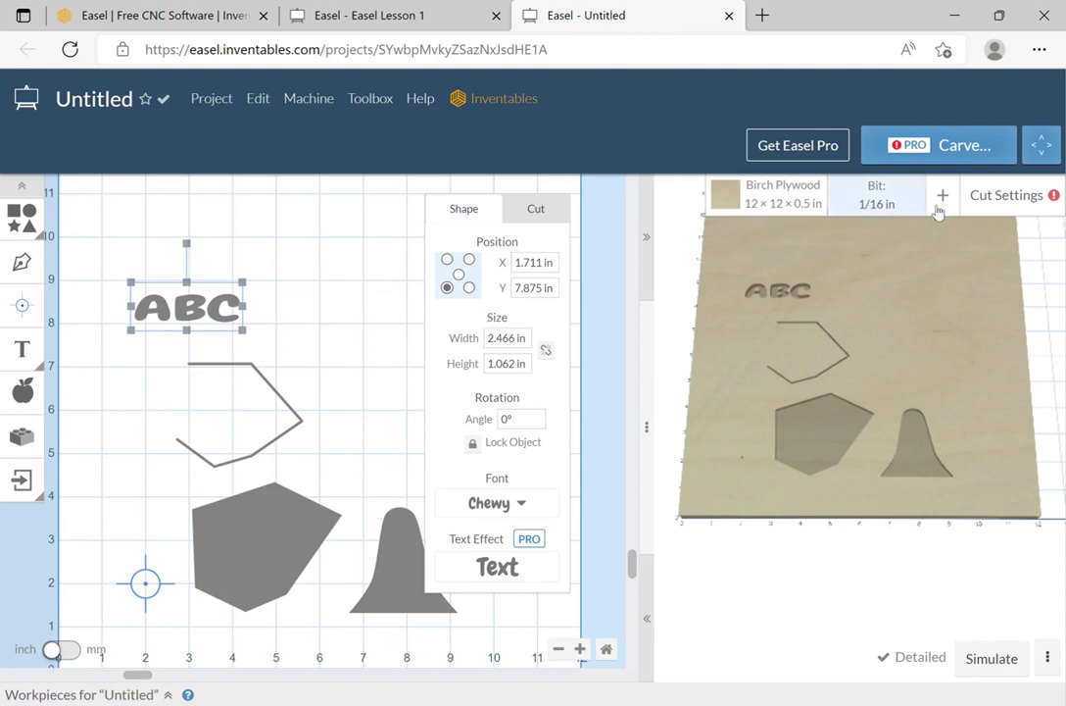
Switch the bit to the 1/8 in Single Flute End Mill and enlarge the ABC text to about 2.87 × 1.24 in
left_click(896, 204)
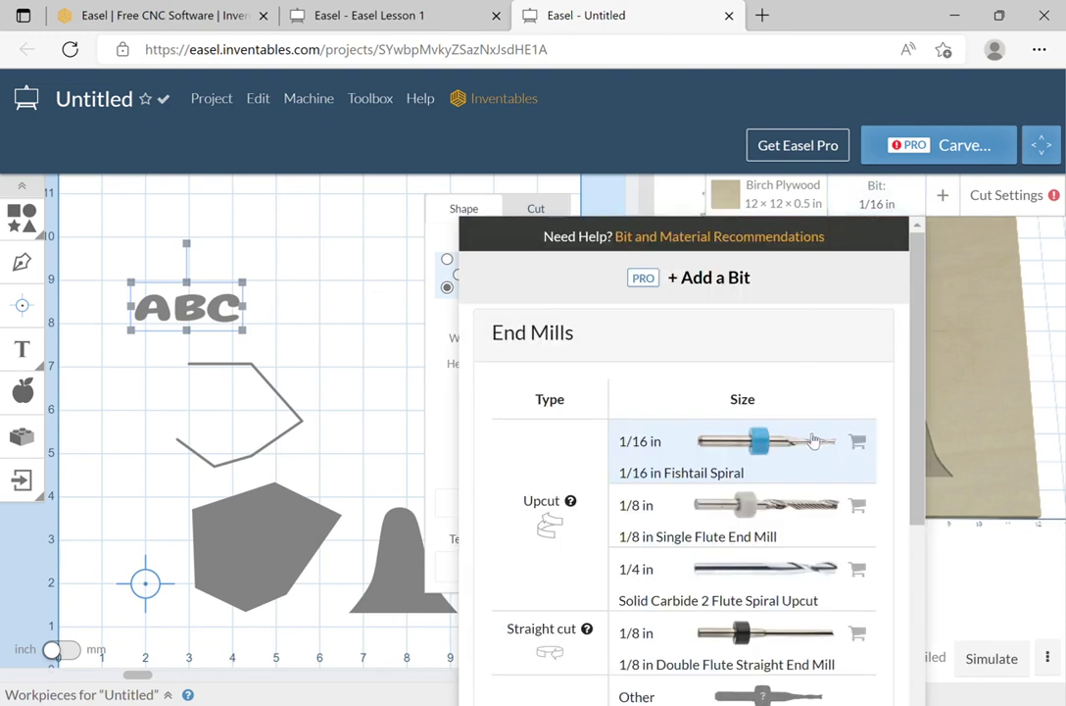
left_click(812, 504)
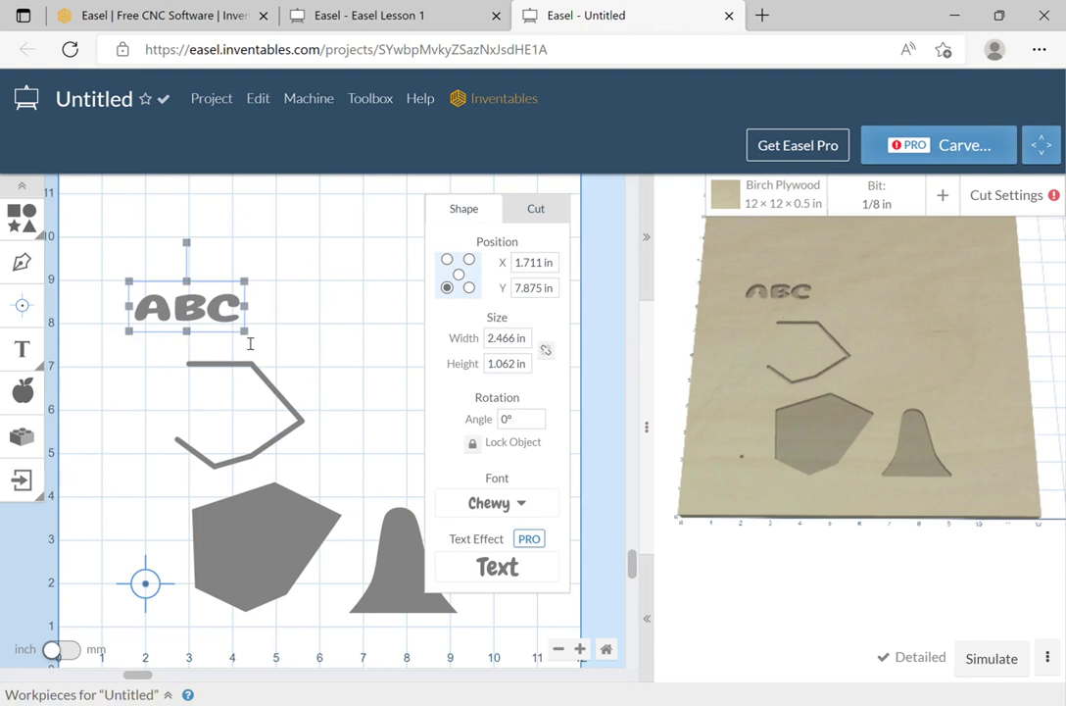
left_click_drag(249, 337, 264, 355)
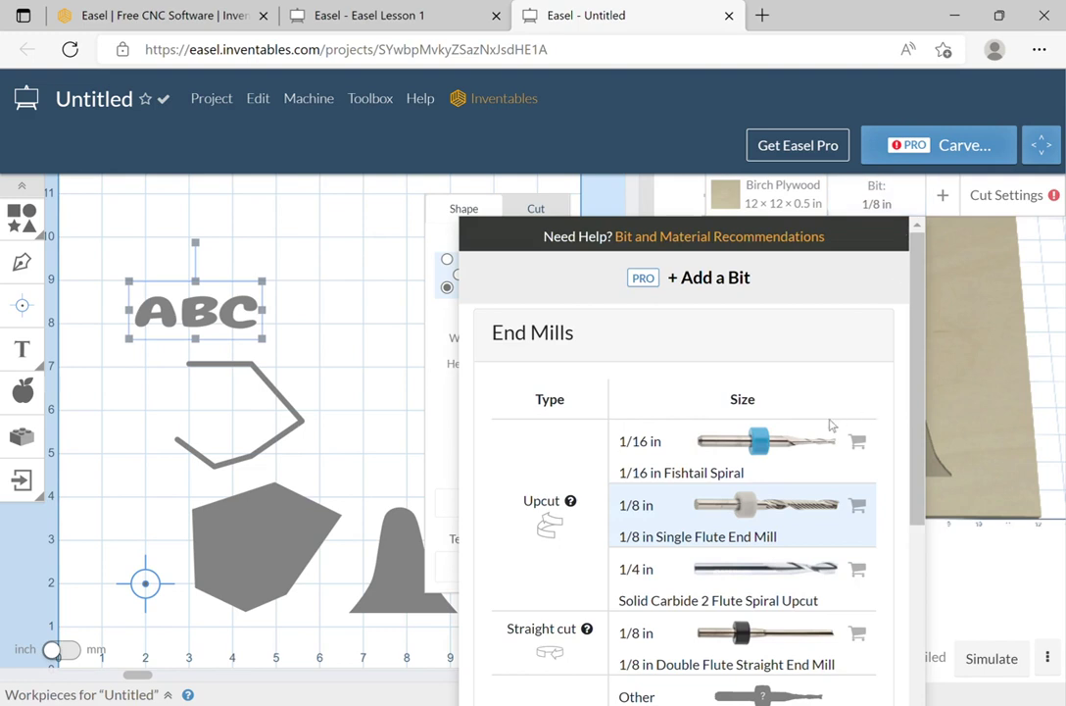
Look through the available end mills and V bits, keeping the current bit
scroll(760, 441, "down", 1)
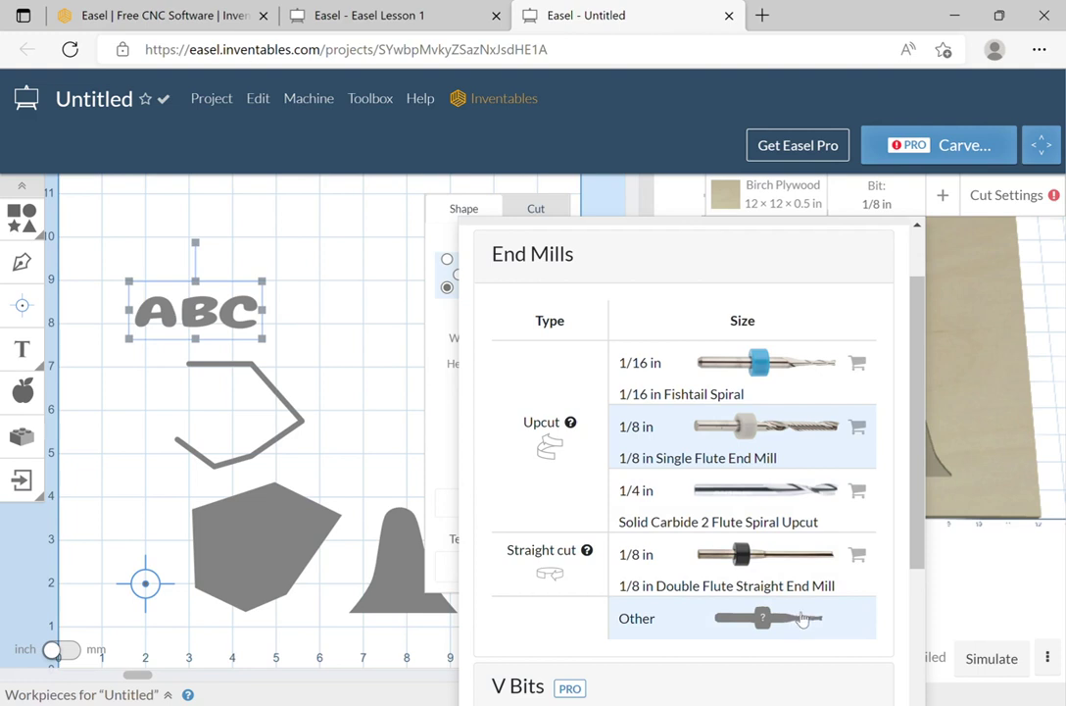
scroll(804, 615, "down", 1)
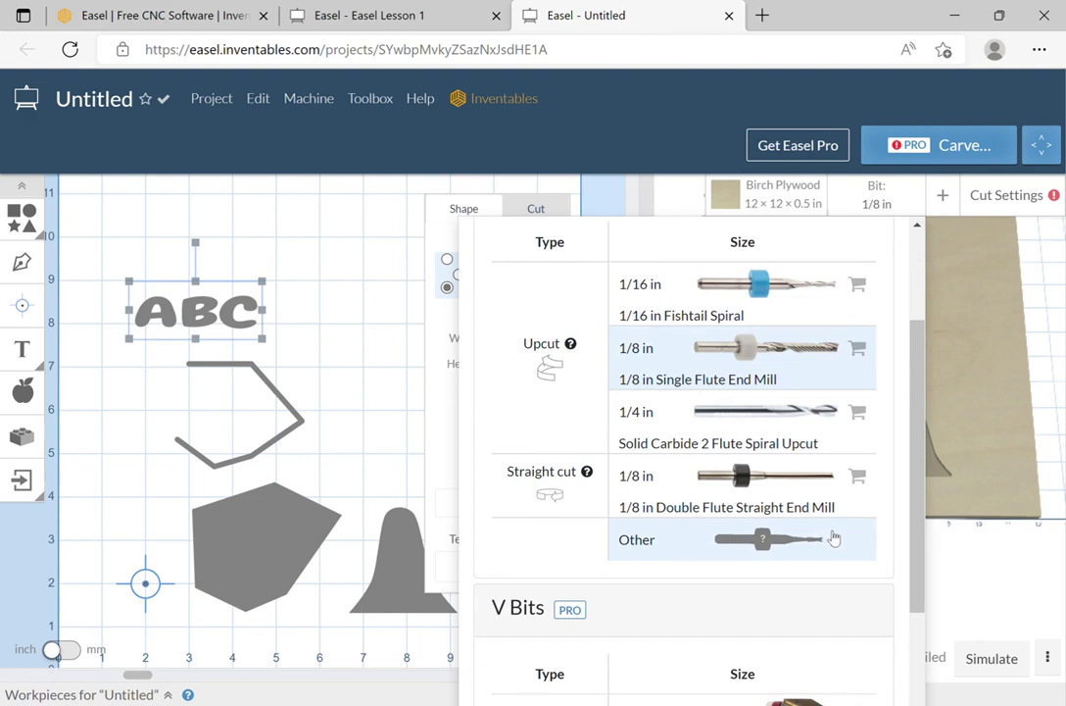
scroll(814, 539, "down", 2)
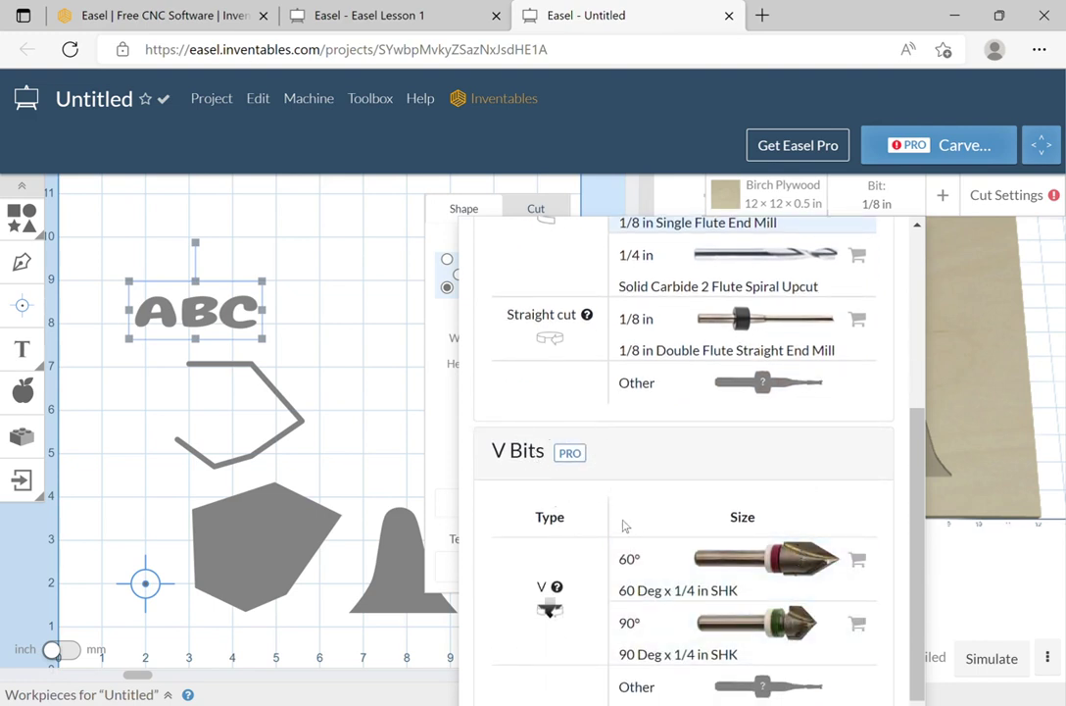
left_click(1009, 305)
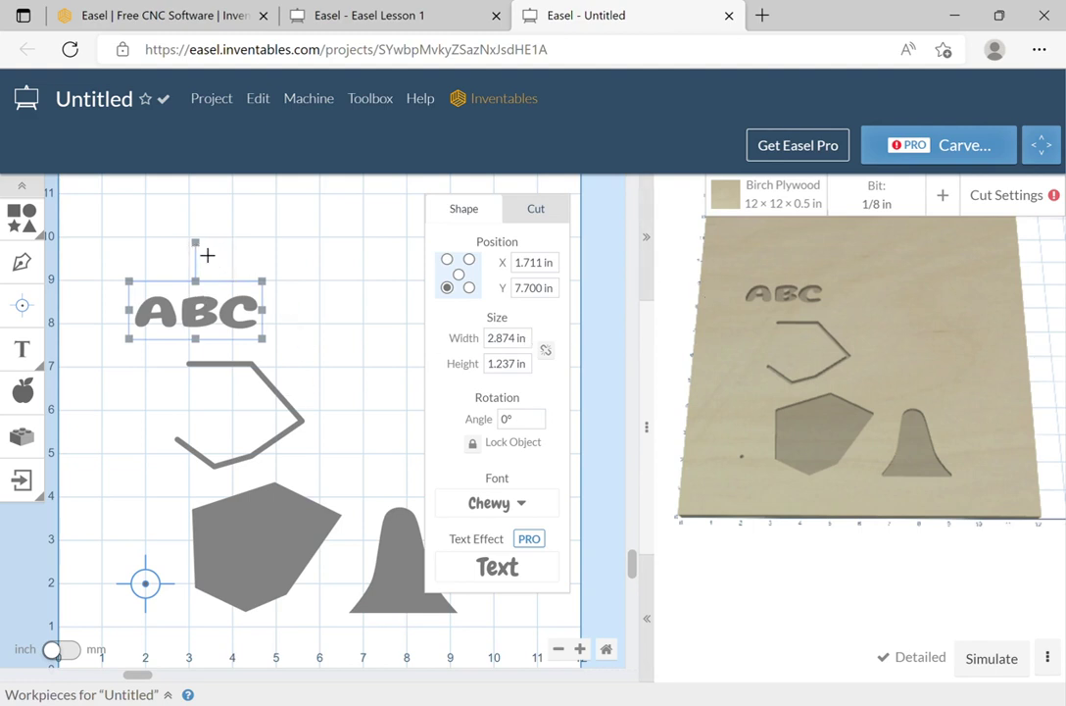
Rotate the ABC text to about 41° and view the available text effects without applying one
left_click_drag(207, 255, 149, 253)
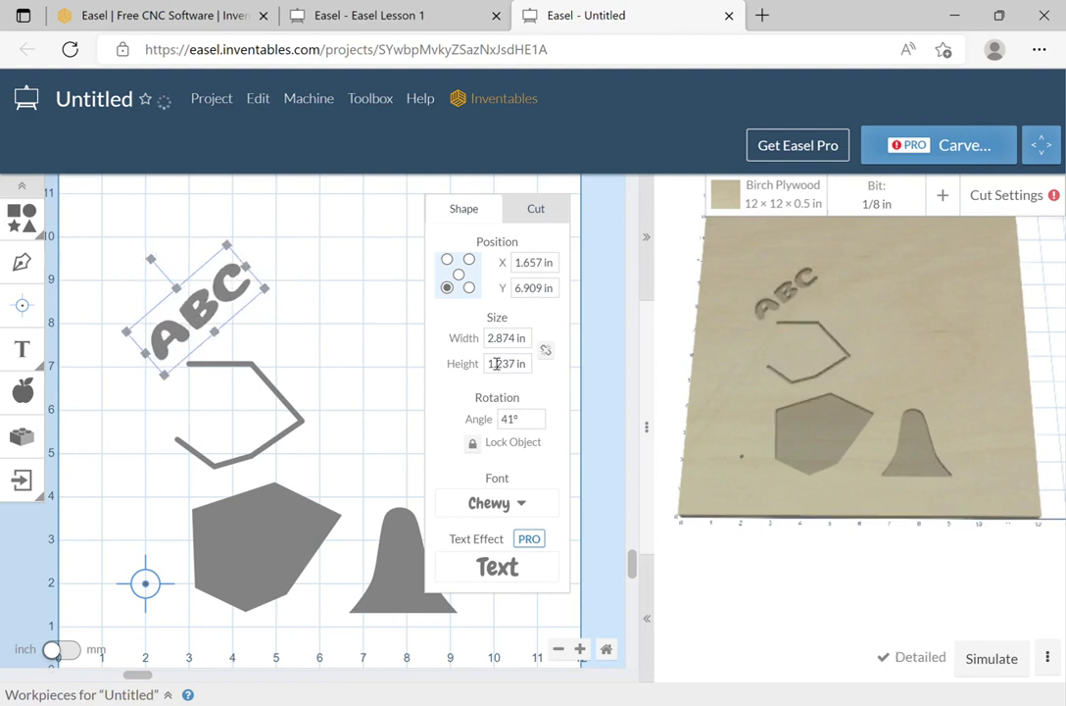
left_click(509, 584)
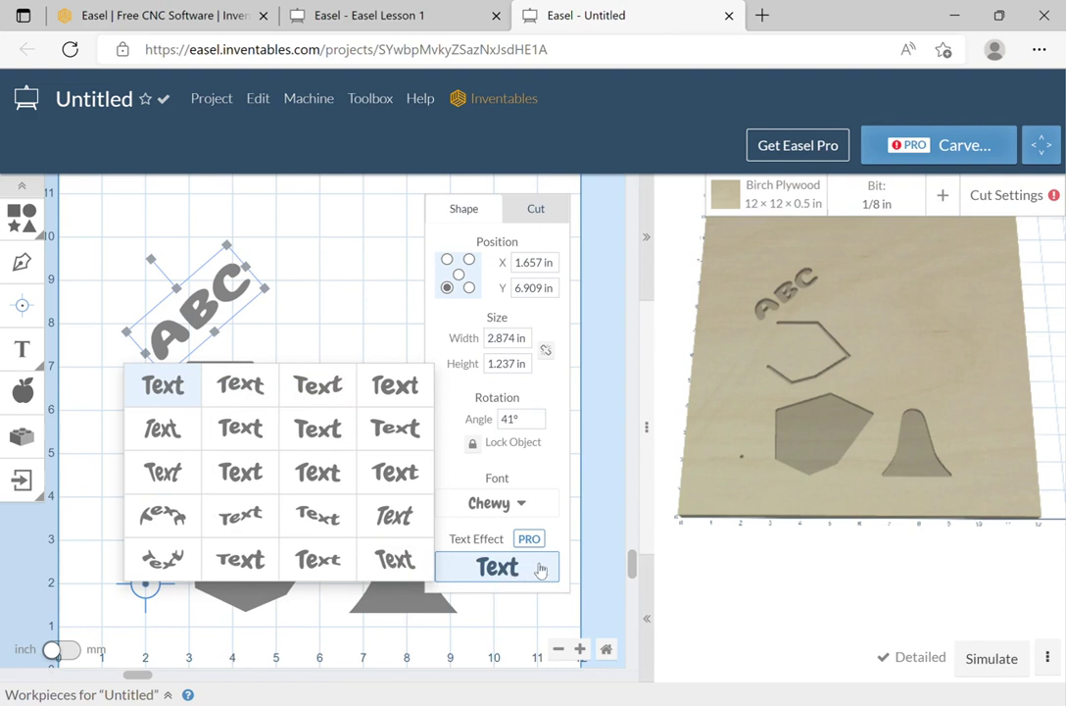
left_click(379, 307)
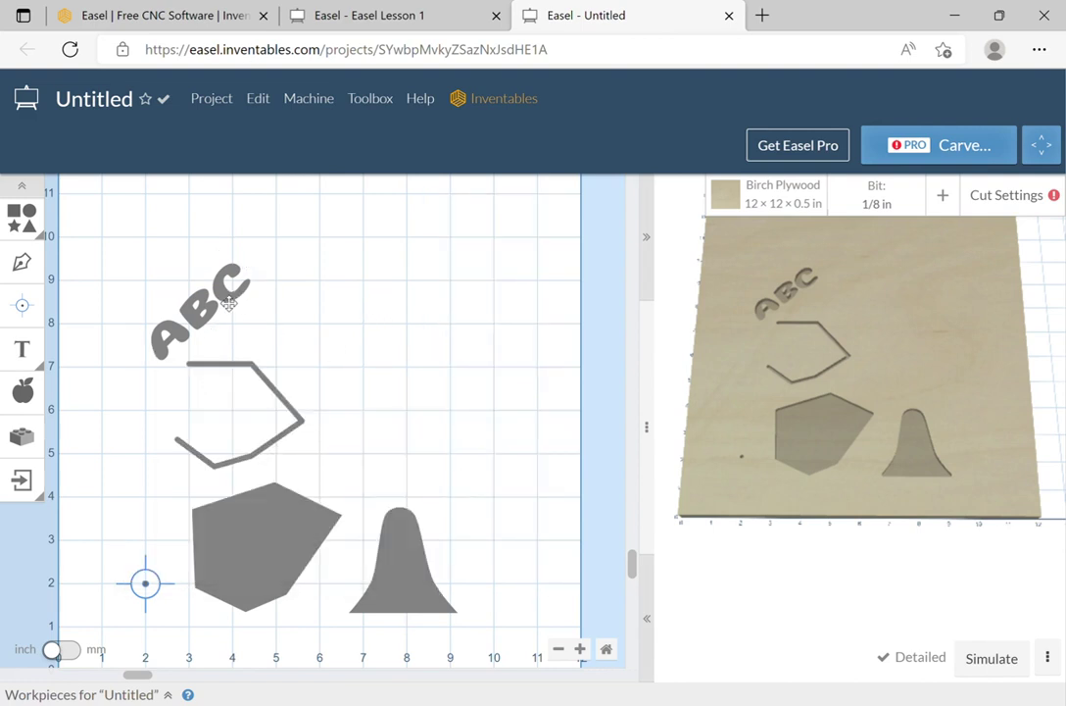
Set the ABC text's cut path to Cut on shape path
left_click(195, 258)
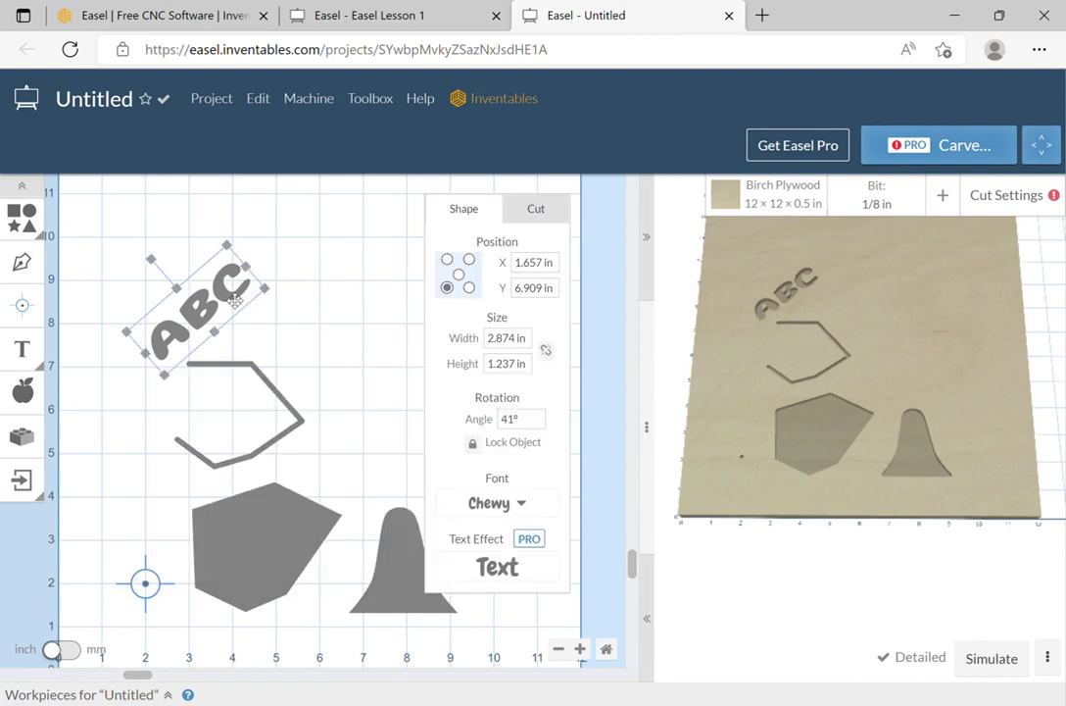
left_click(557, 210)
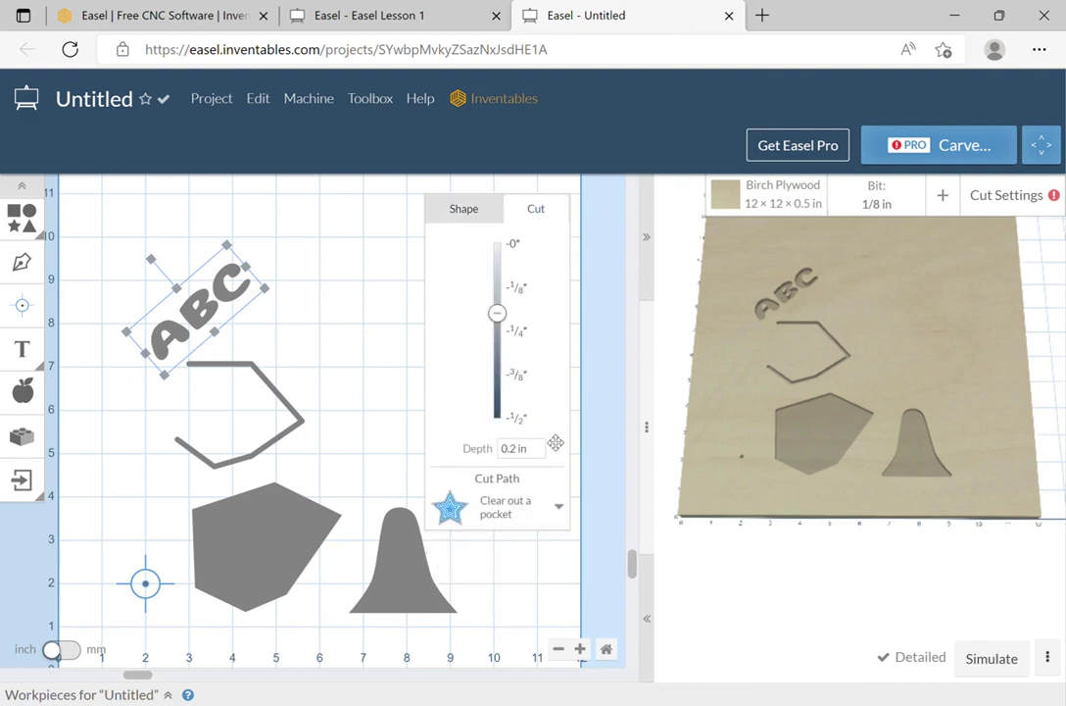
left_click(555, 516)
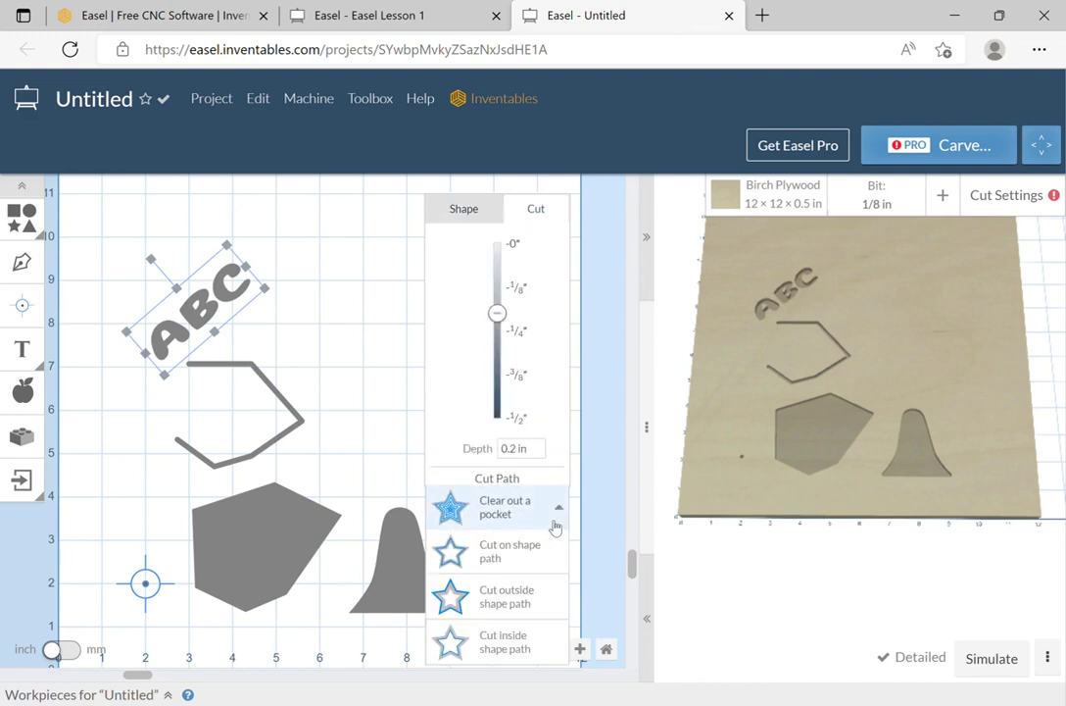
left_click(538, 569)
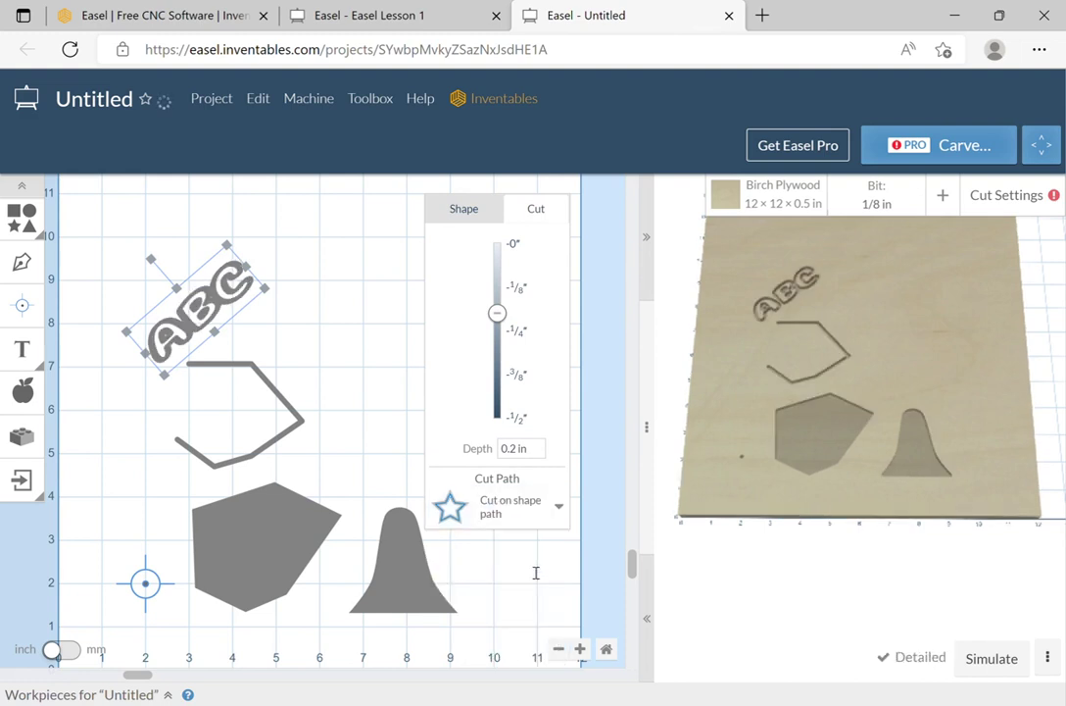
Try Cut outside shape path and Cut inside shape path on the ABC text, returning it to Cut on shape path
left_click(551, 508)
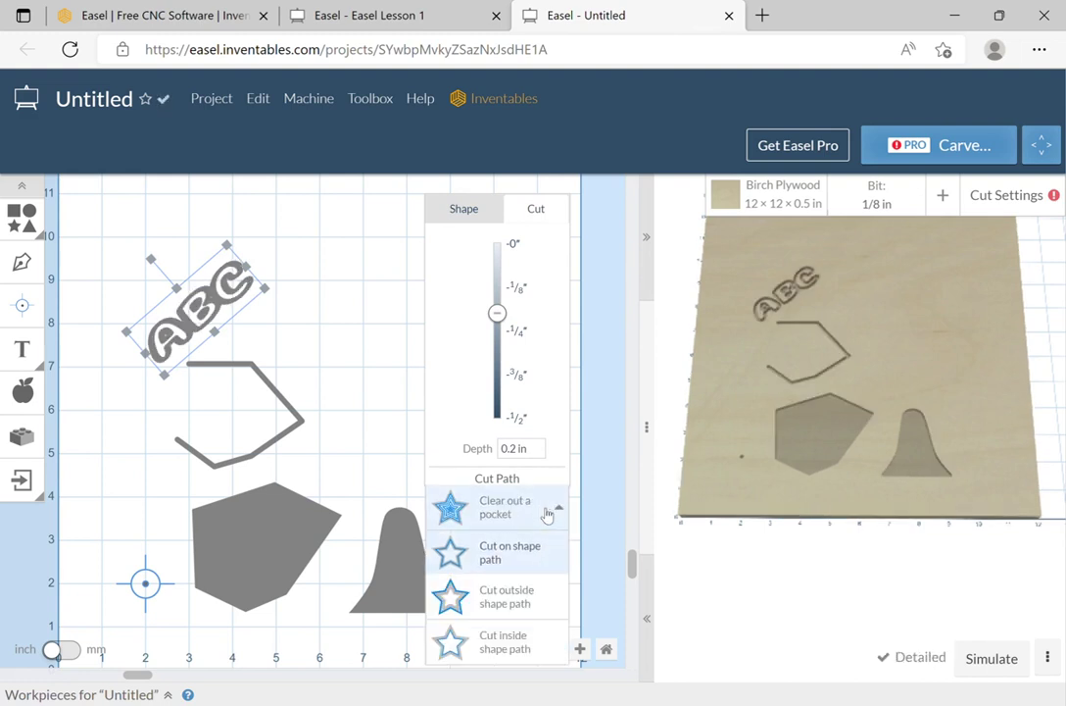
left_click(530, 600)
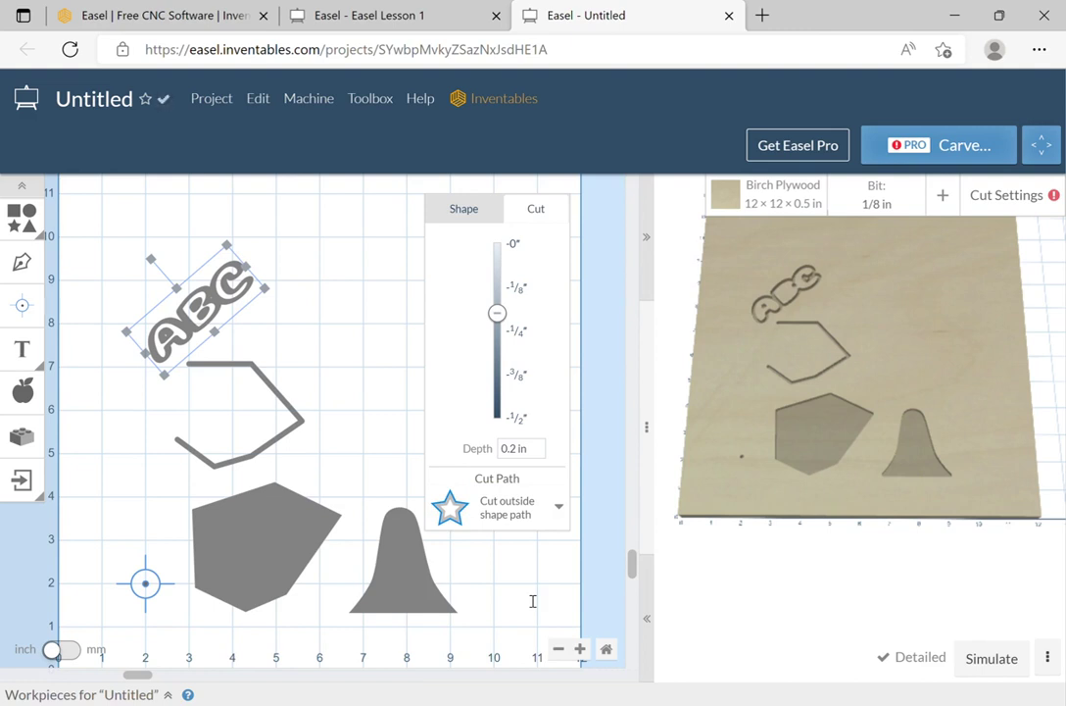
left_click(549, 508)
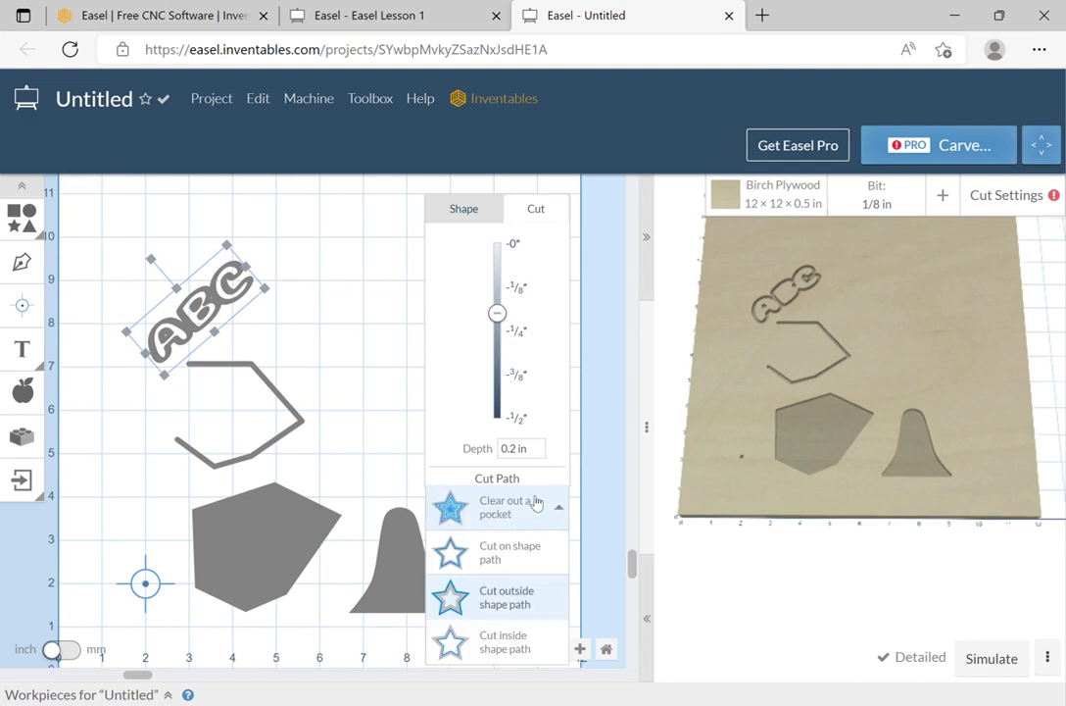
left_click(534, 641)
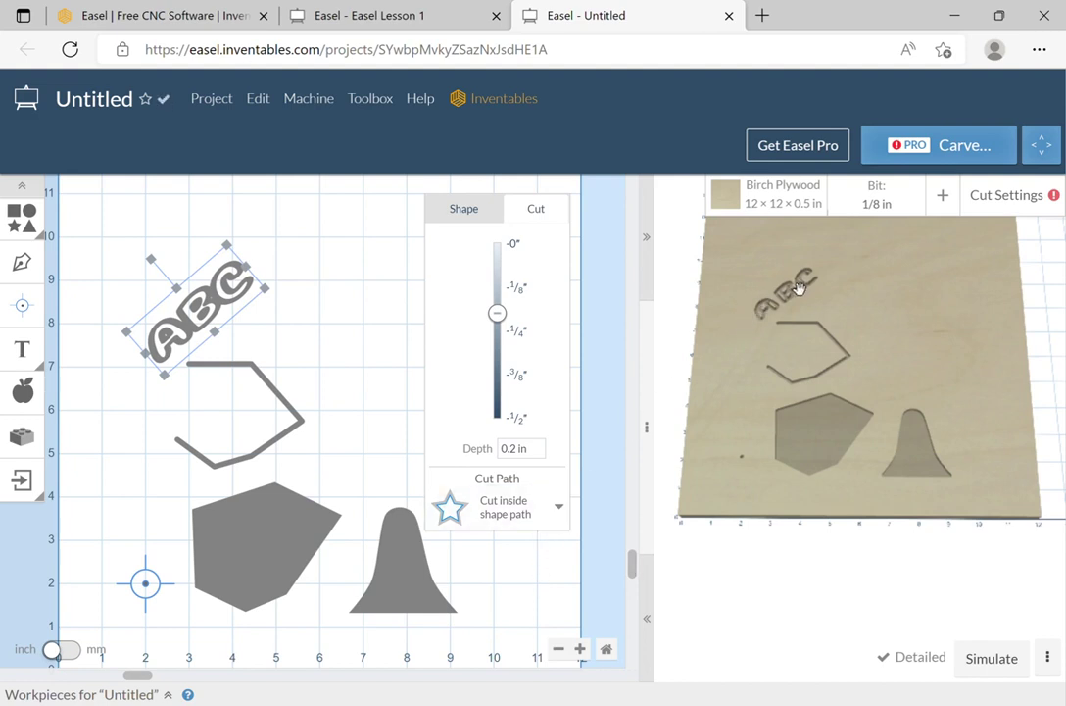
left_click(553, 509)
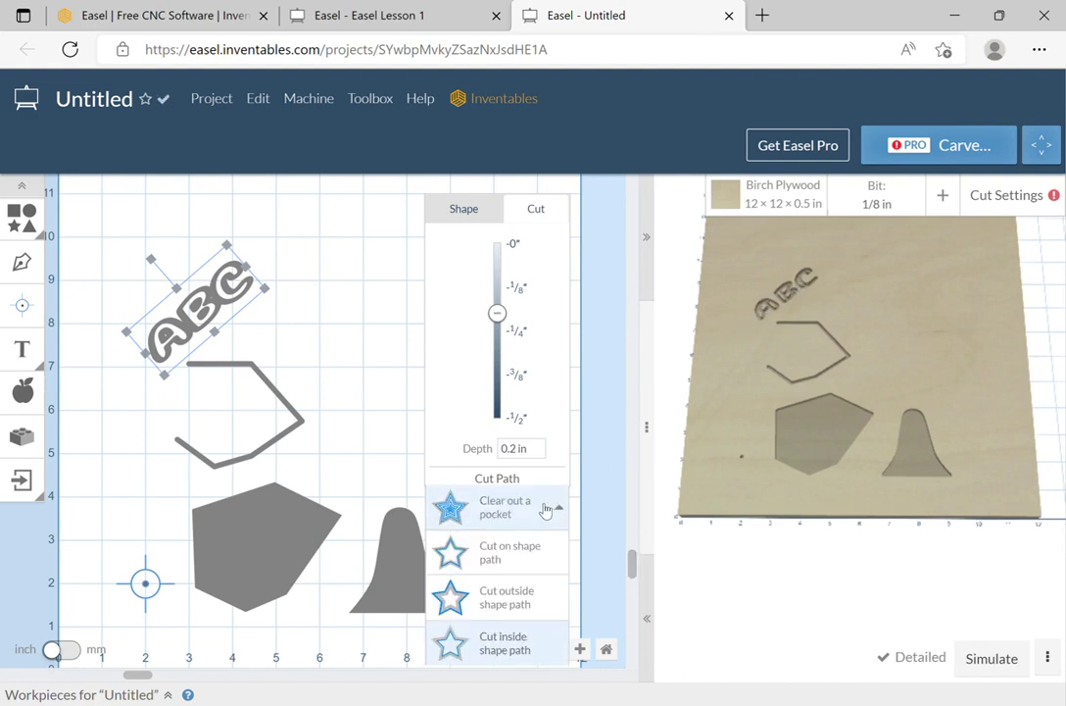
left_click(514, 554)
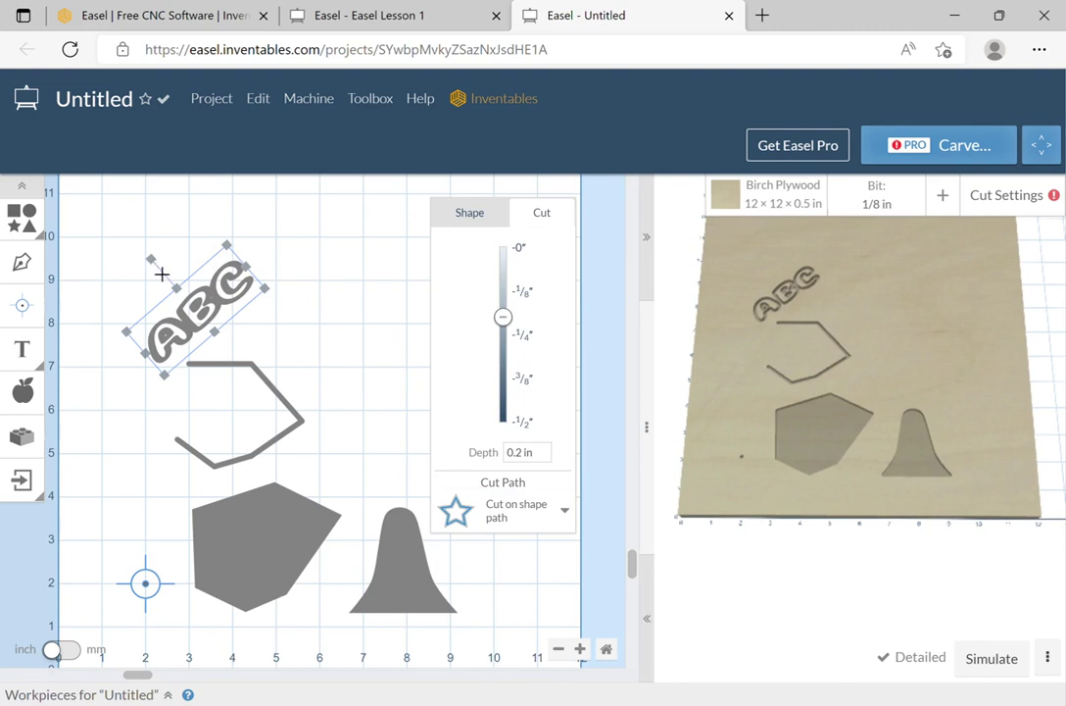
Rotate the ABC text back to horizontal and set its rotation angle to exactly 0°
left_click(188, 260)
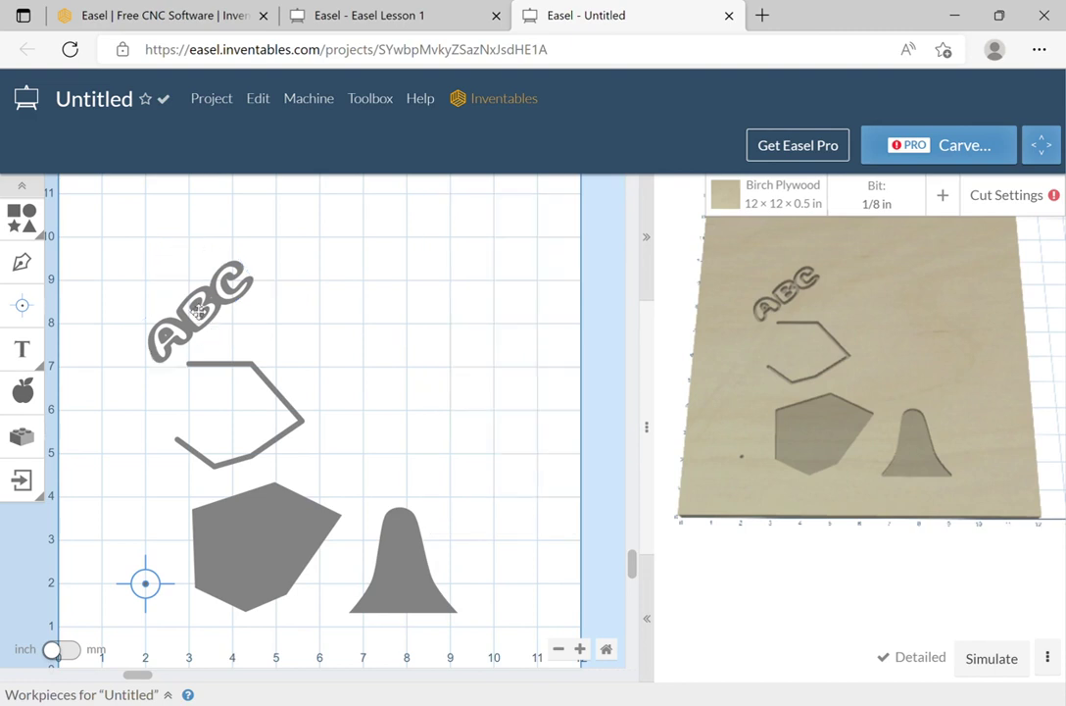
left_click(210, 319)
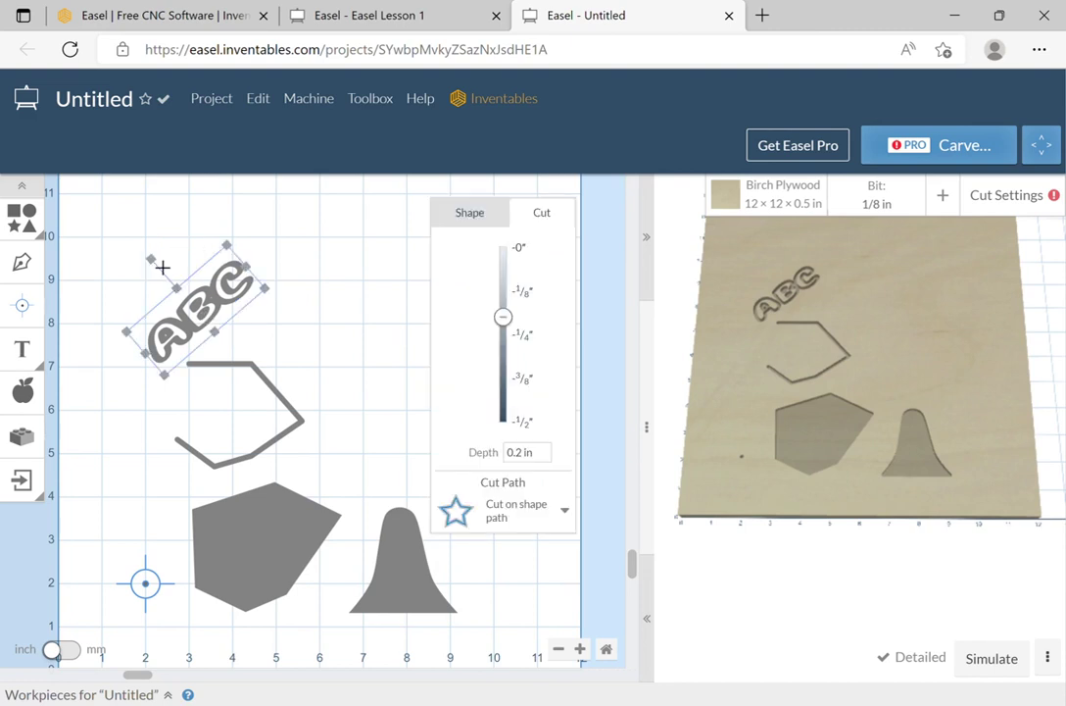
left_click_drag(162, 268, 210, 266)
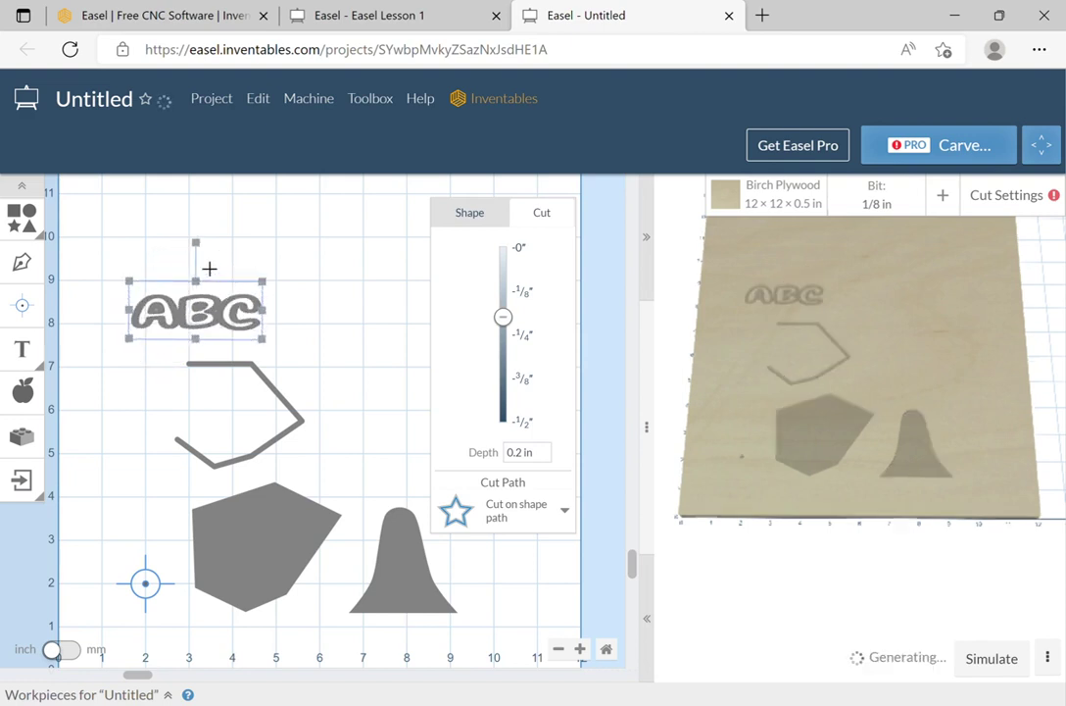
left_click(470, 218)
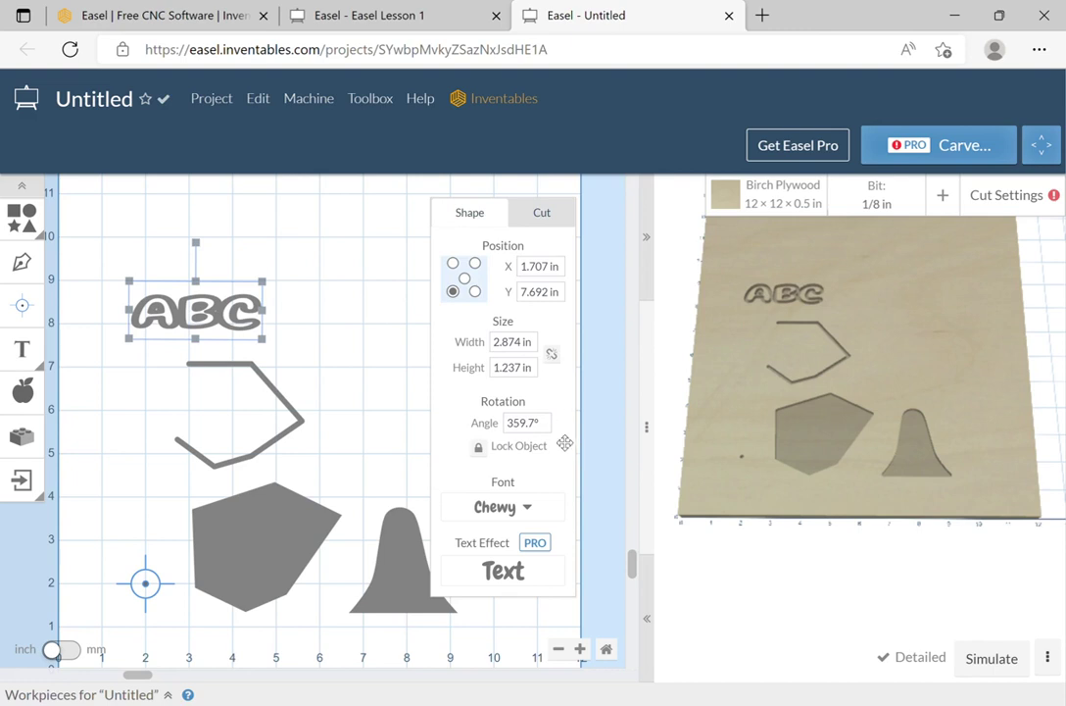
left_click(504, 425)
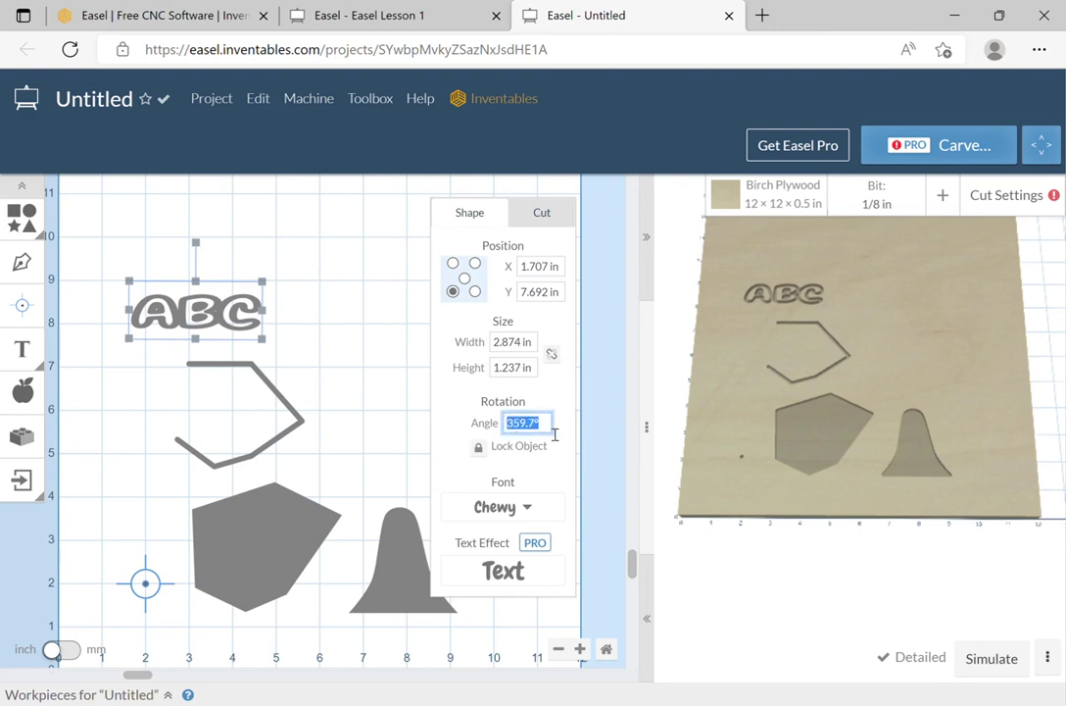
type("0")
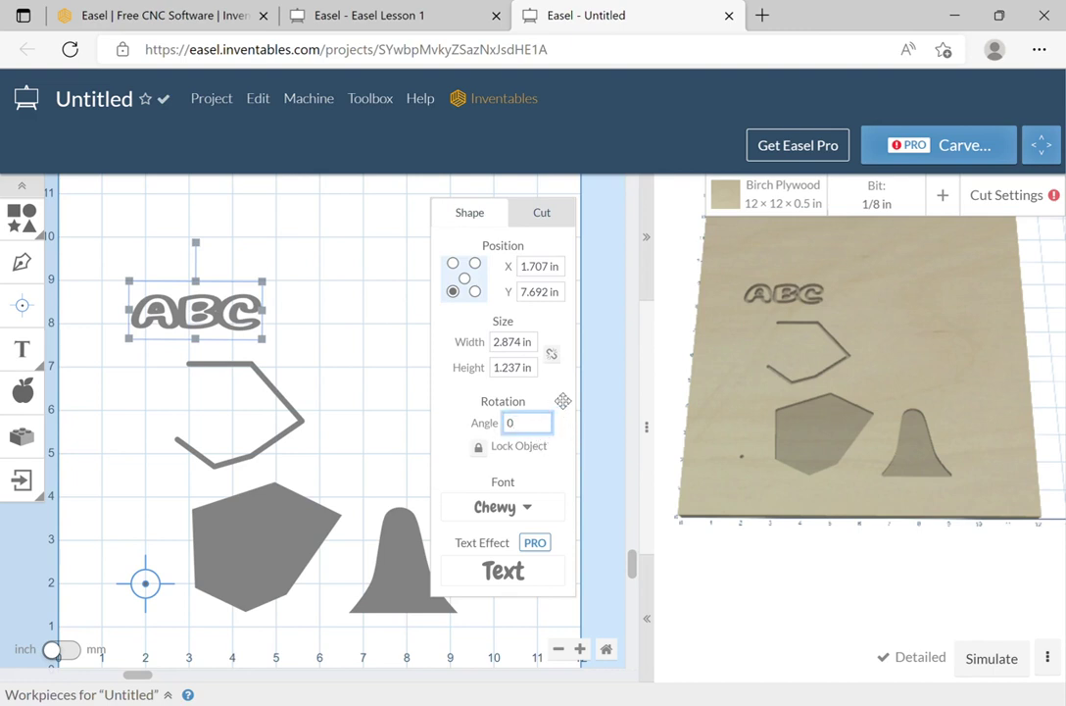
Confirm the 0° rotation and change the ABC text's font to Lavanderia
key("Return")
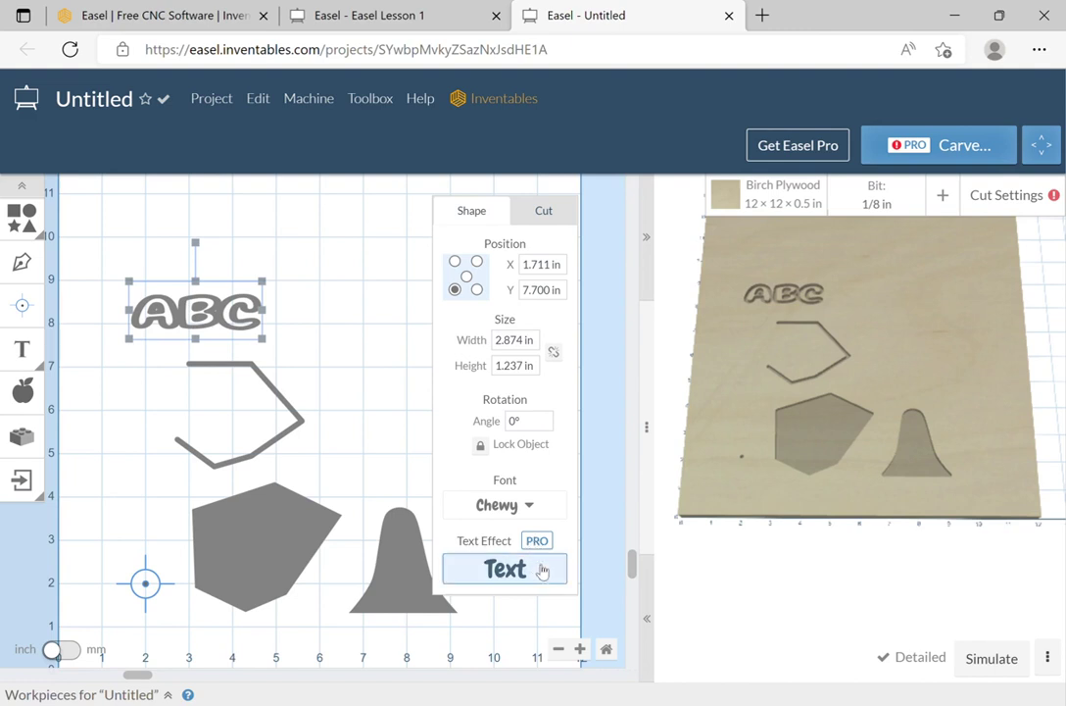
left_click(529, 502)
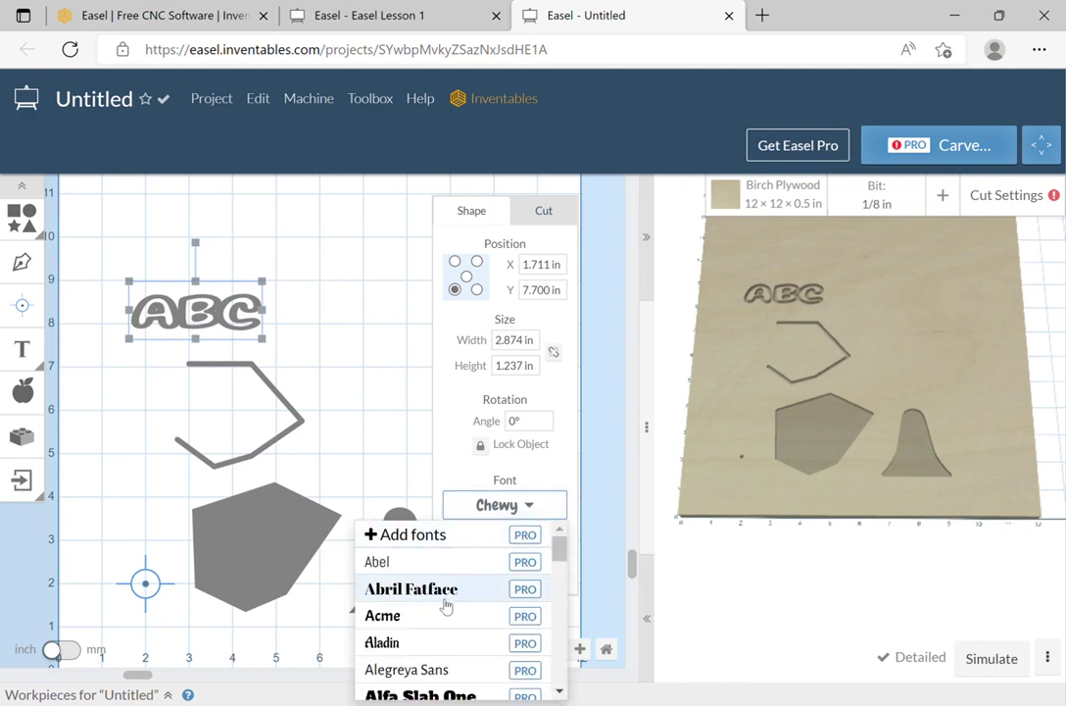
scroll(446, 601, "down", 4)
scroll(456, 600, "down", 3)
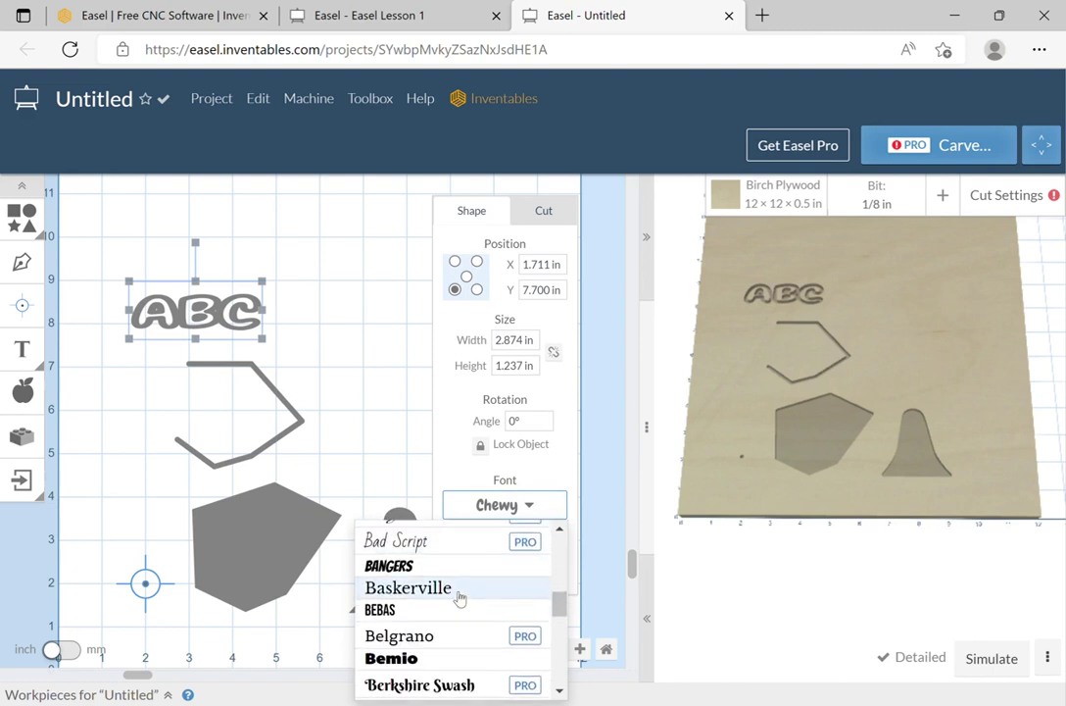
scroll(456, 598, "down", 3)
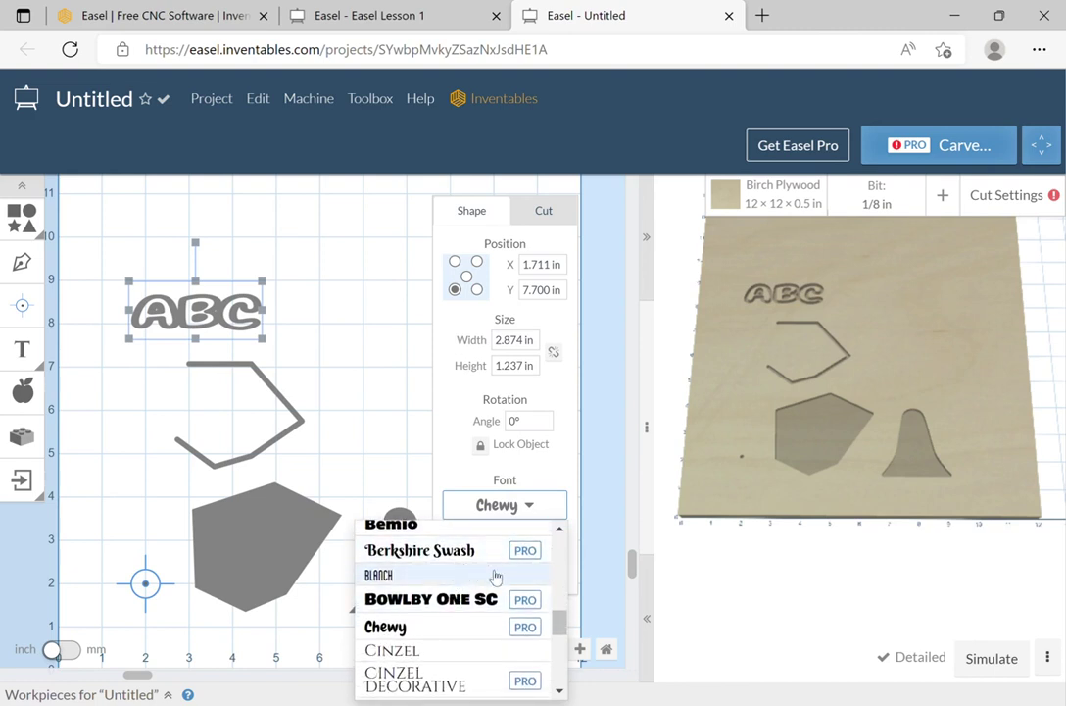
scroll(483, 567, "up", 1)
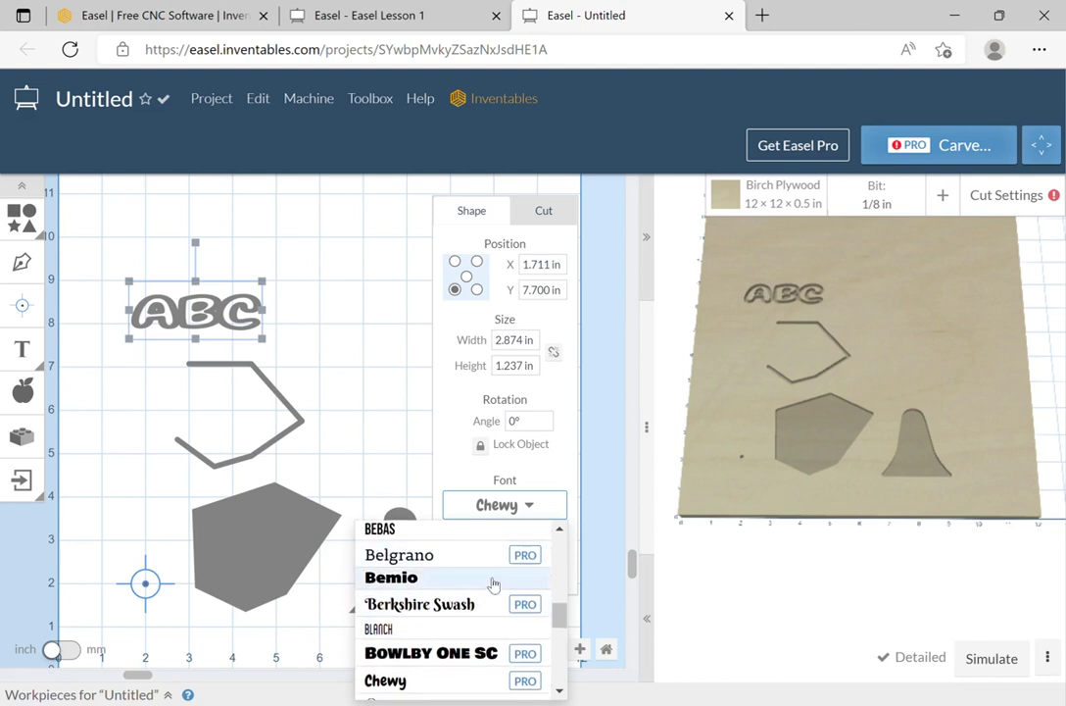
scroll(486, 596, "down", 1)
scroll(481, 593, "down", 5)
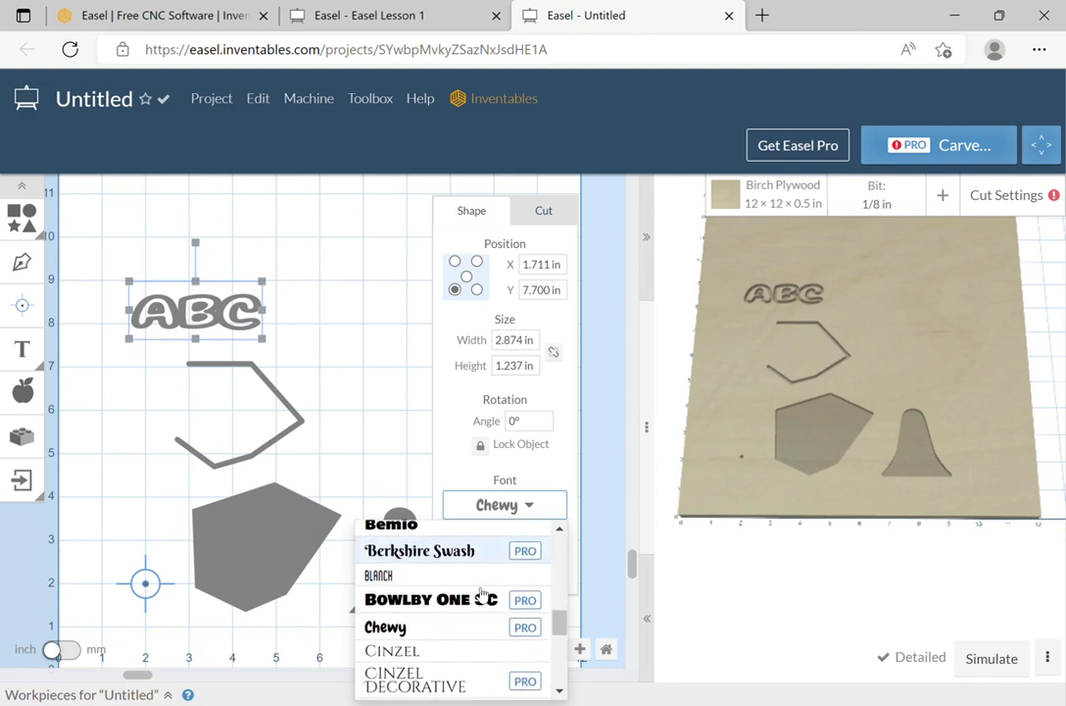
scroll(478, 587, "down", 5)
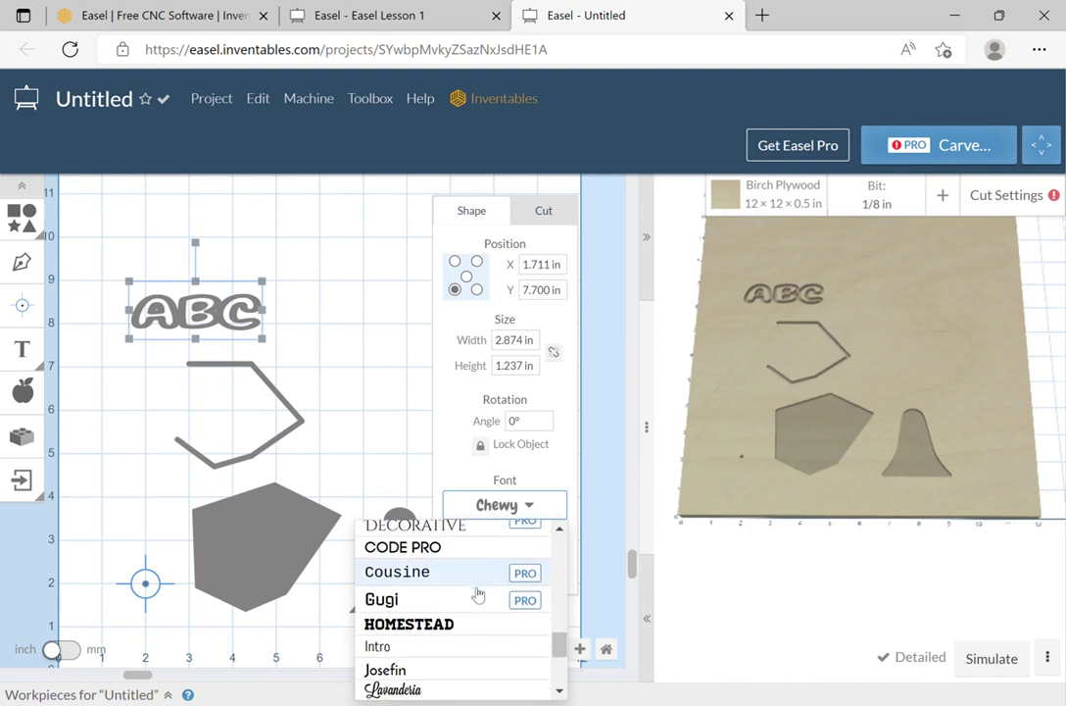
scroll(471, 592, "up", 2)
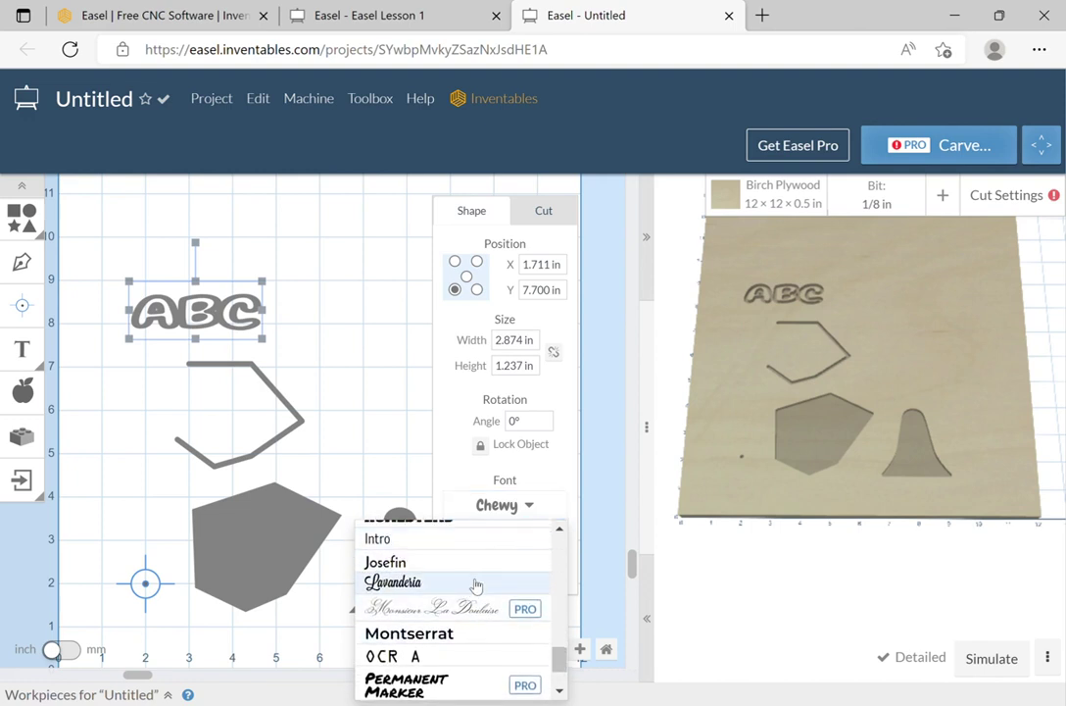
left_click(473, 584)
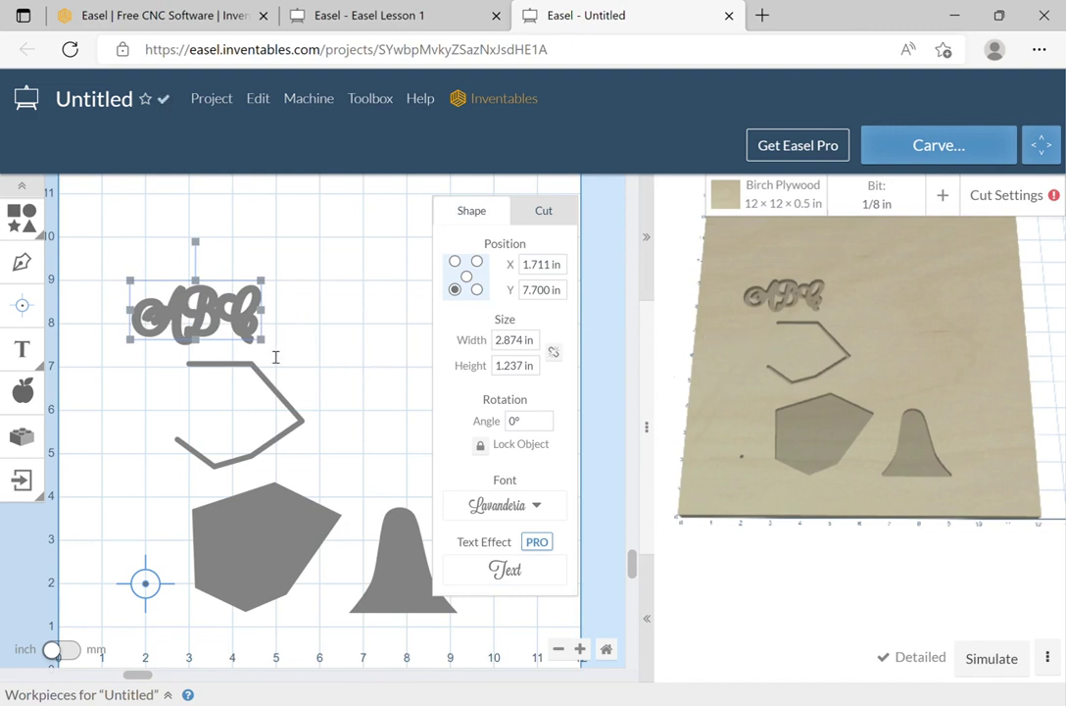
Enlarge the ABC text to about 5.2 × 2.25 in and set its cut path to Cut outside shape path
left_click_drag(264, 345, 345, 422)
left_click(368, 471)
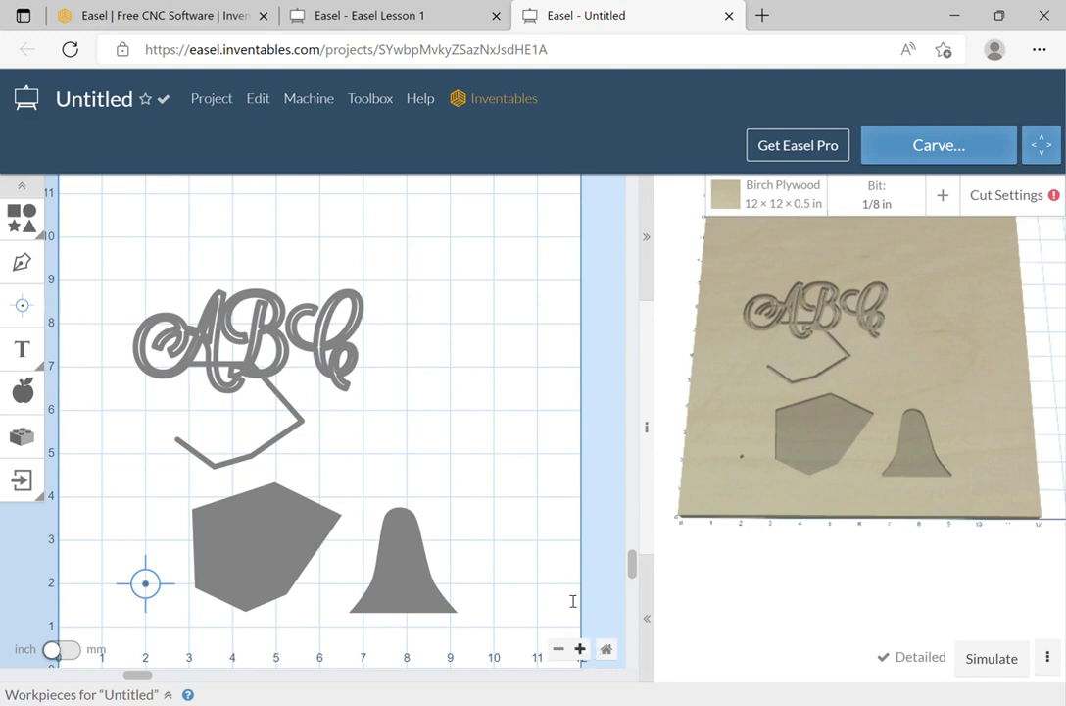
left_click(288, 304)
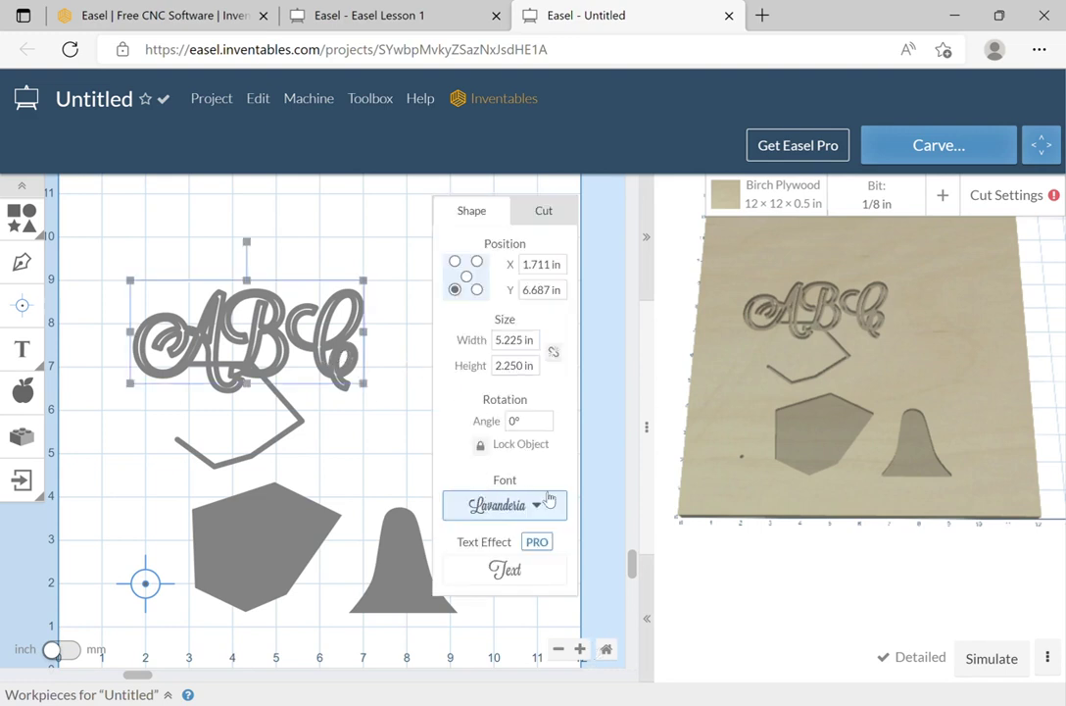
left_click(543, 210)
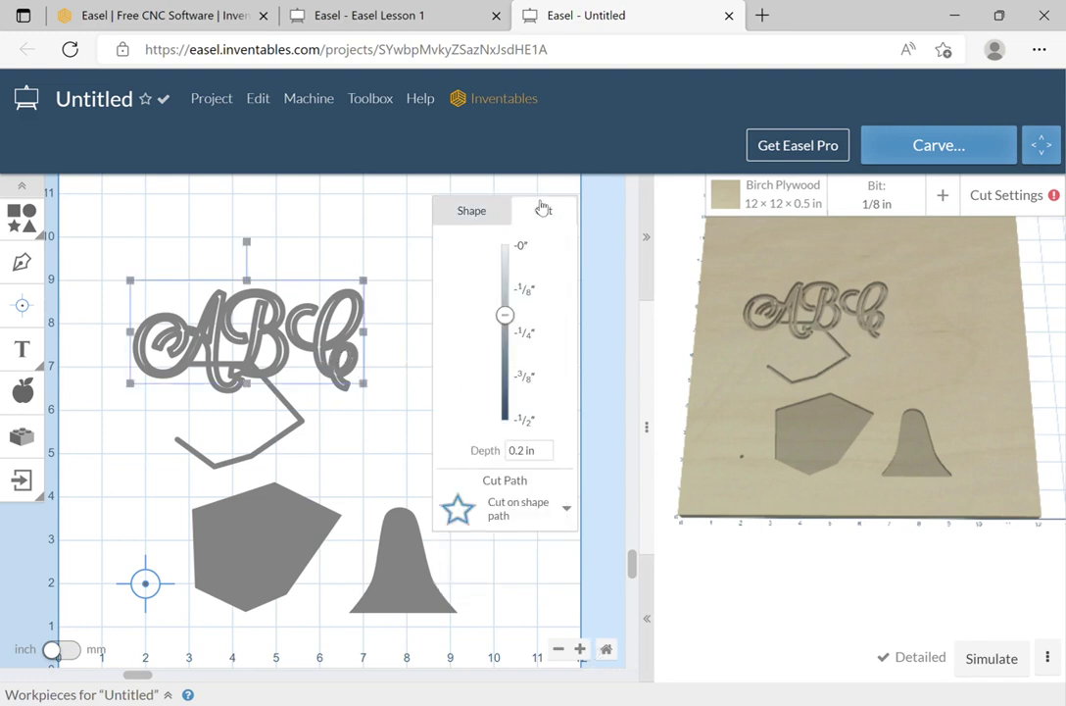
left_click(564, 507)
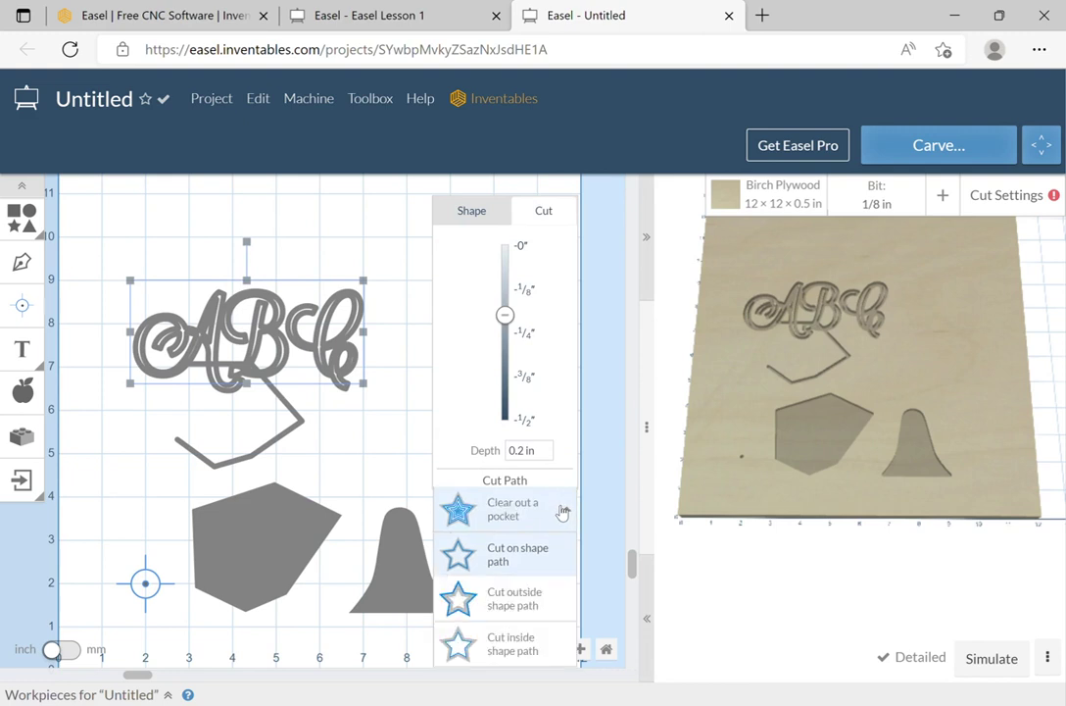
left_click(533, 596)
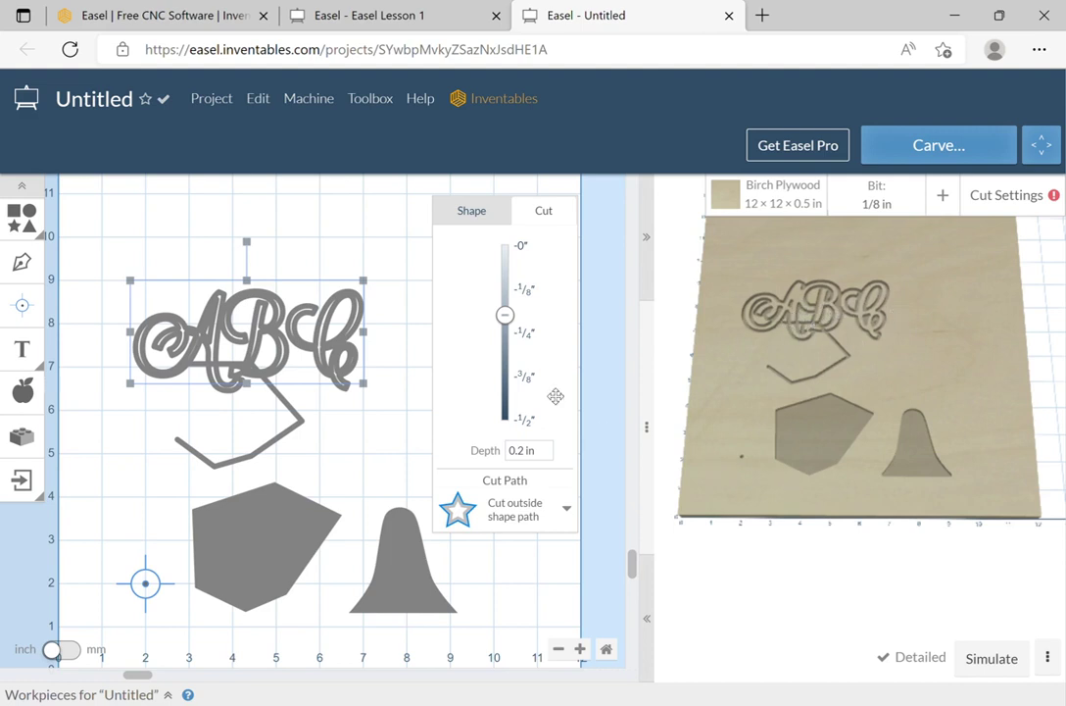
left_click(509, 590)
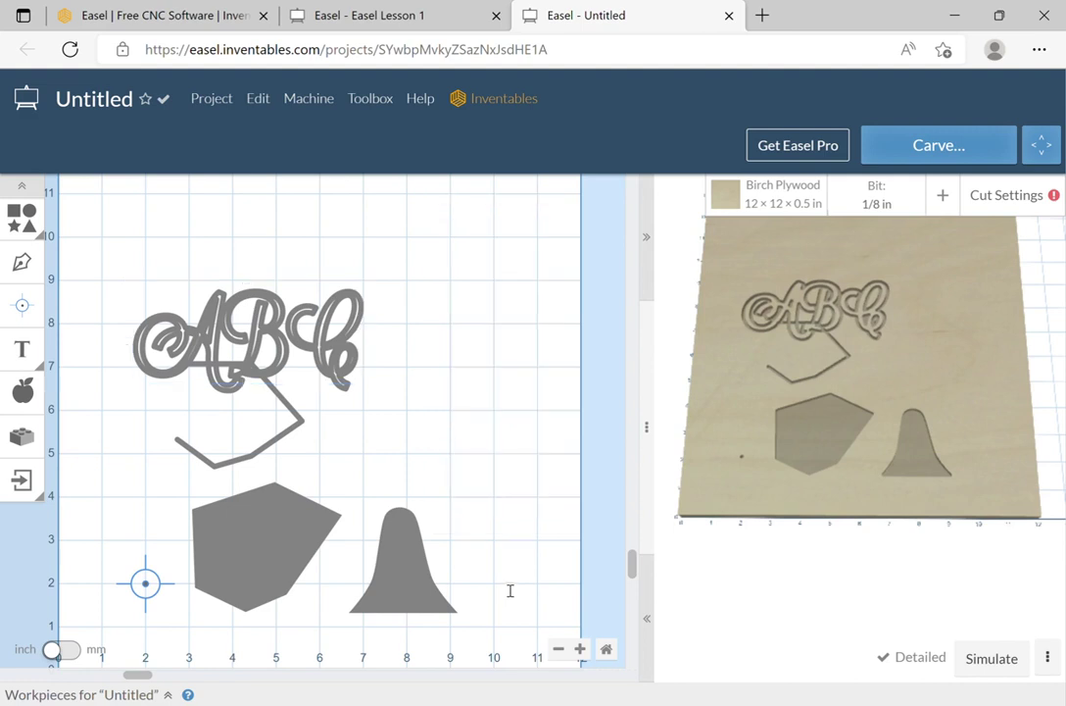